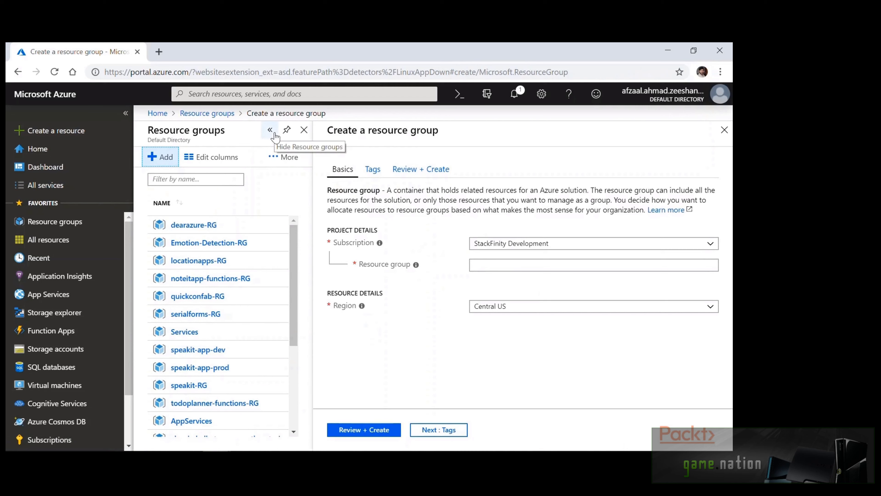
# Create resource group Section-1-RG in Central US under the Visual Studio Enterprise subscription
pyautogui.click(586, 244)
pyautogui.click(578, 286)
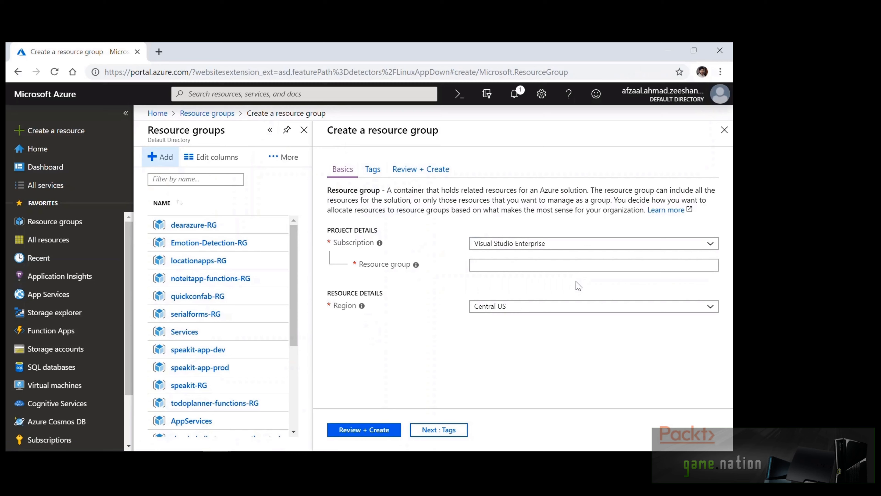
pyautogui.click(571, 266)
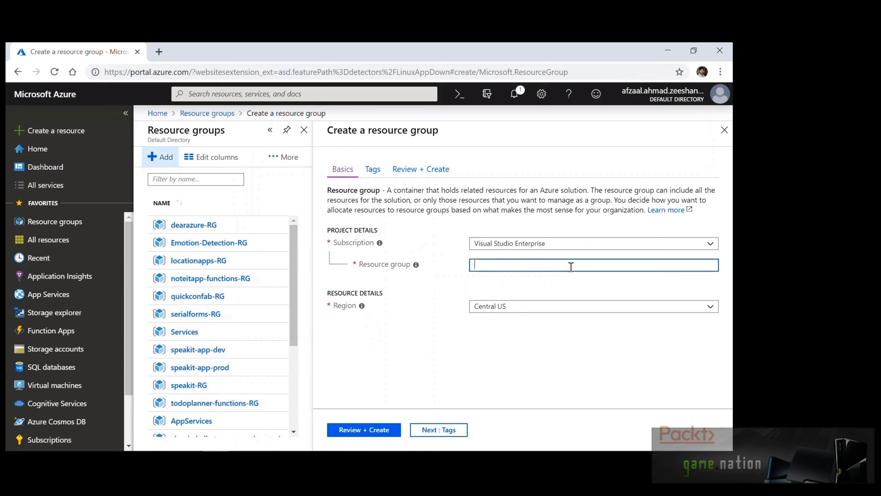
pyautogui.write('Section 1')
pyautogui.press('BackSpace')
pyautogui.write('-1-RG')
pyautogui.click(375, 428)
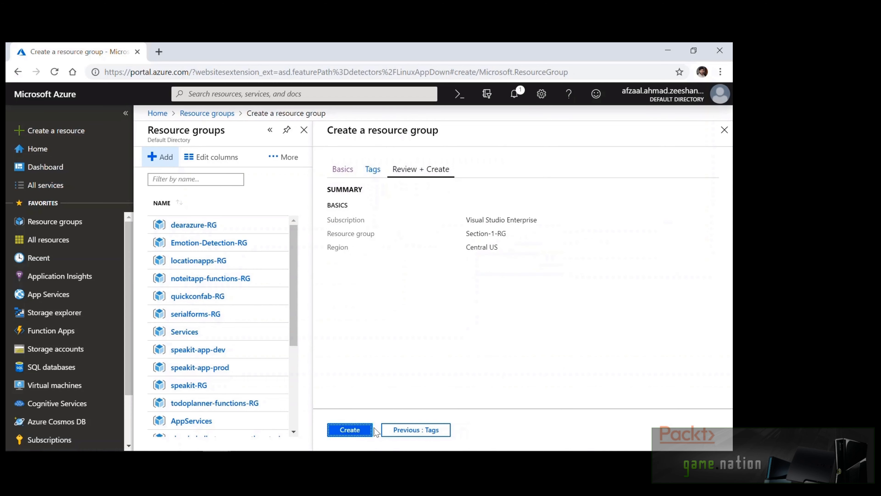
pyautogui.click(351, 431)
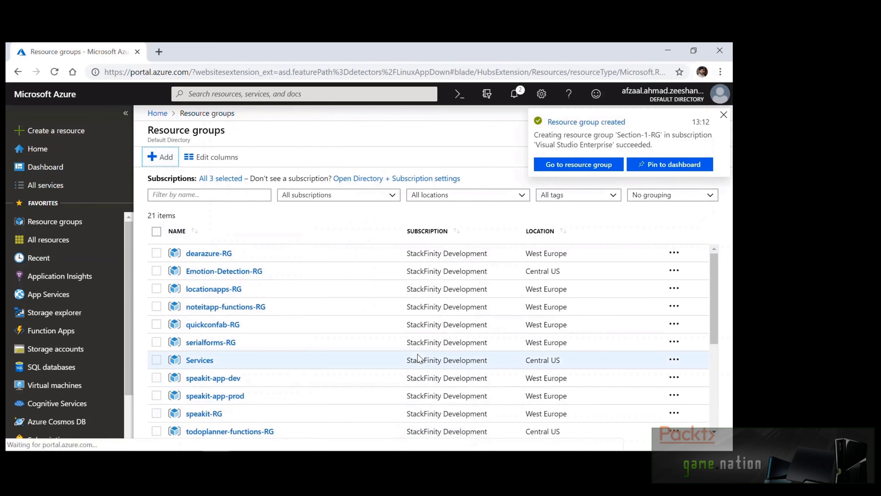
# Visit the new resource group, then begin a Web App from the Marketplace Web category
pyautogui.click(556, 166)
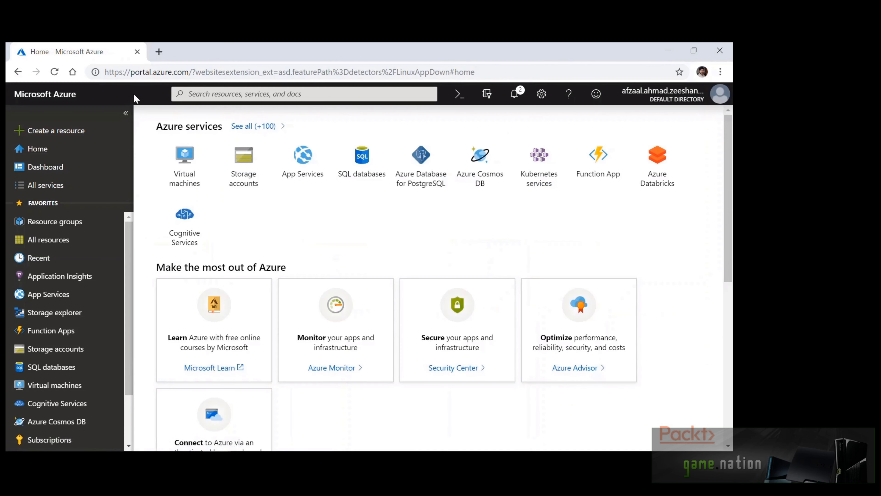
pyautogui.click(106, 135)
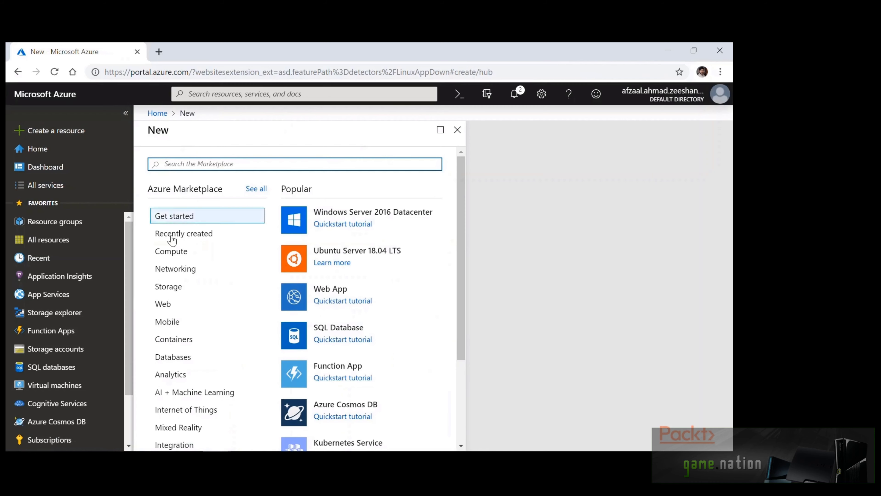
pyautogui.click(186, 305)
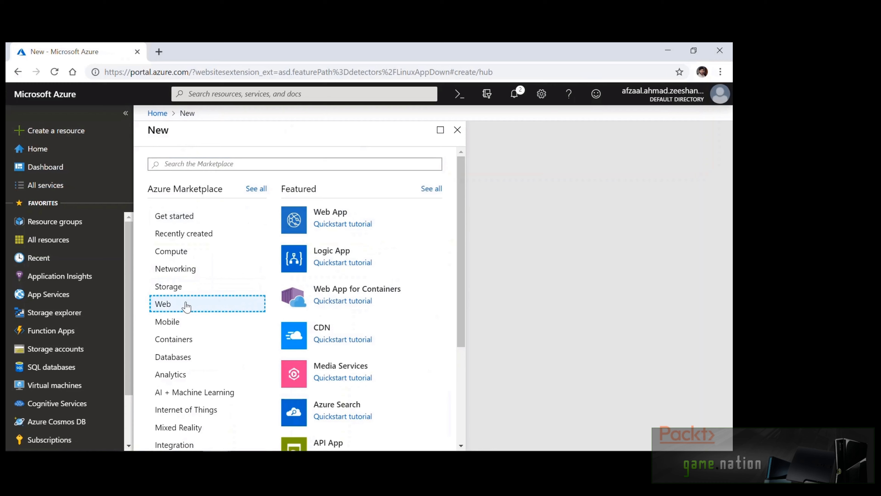
pyautogui.click(334, 217)
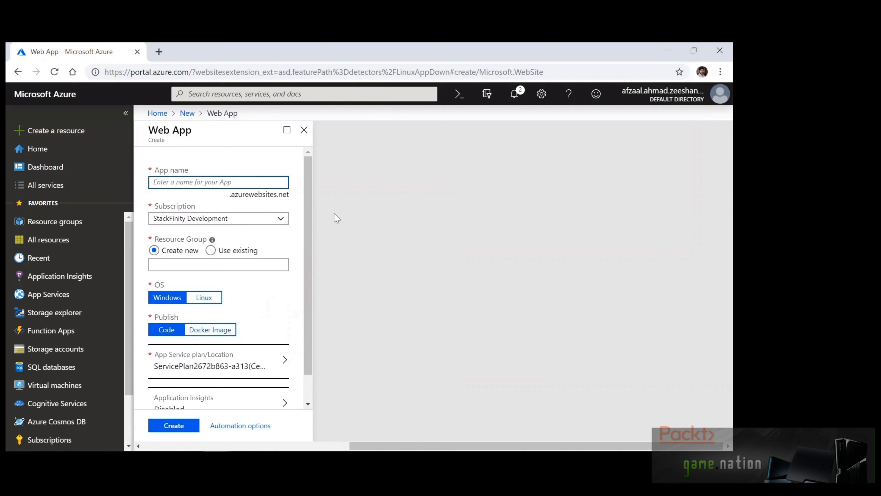
# Set the subscription to Visual Studio Enterprise and use the existing Section-1-RG group
pyautogui.click(278, 219)
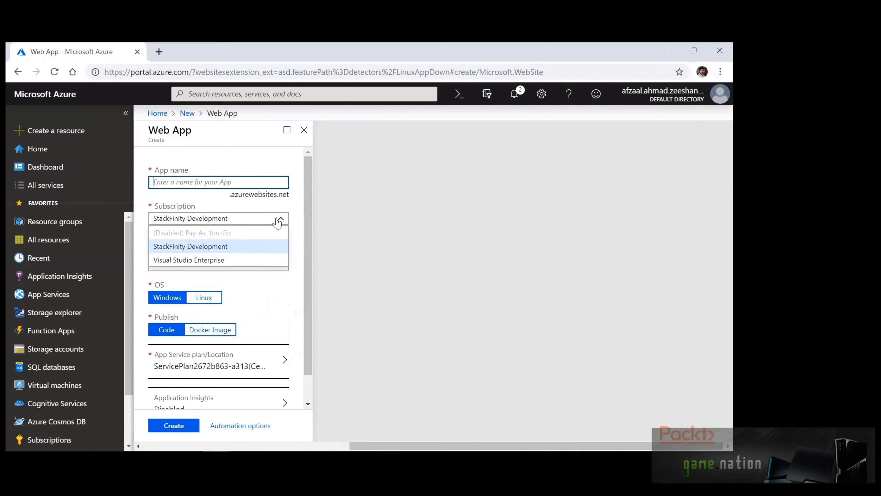
pyautogui.click(256, 261)
pyautogui.click(257, 265)
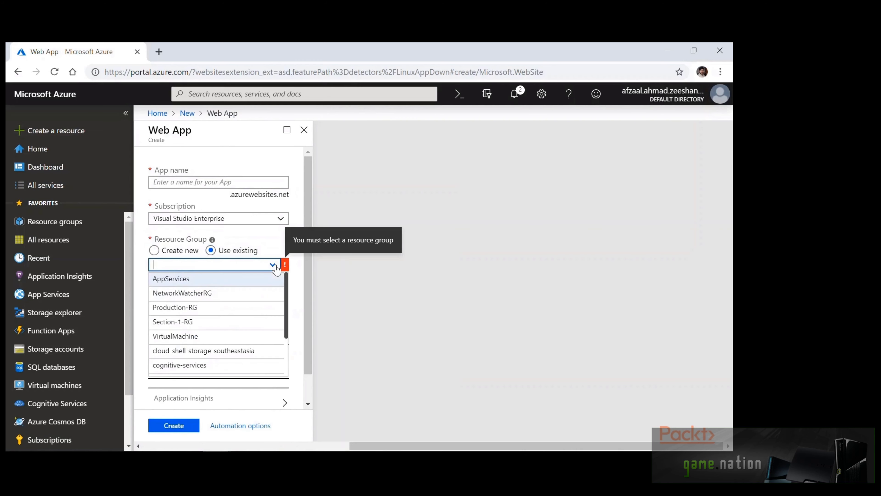
pyautogui.click(258, 329)
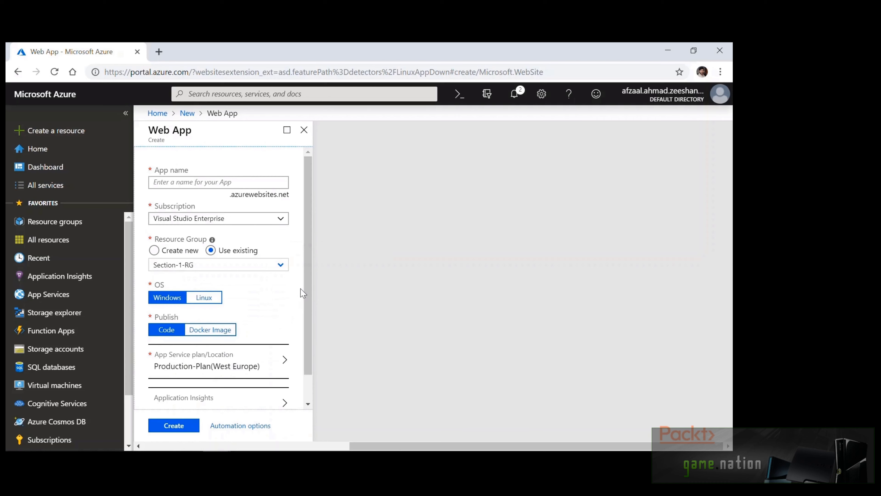
pyautogui.scroll(-1, 300, 290)
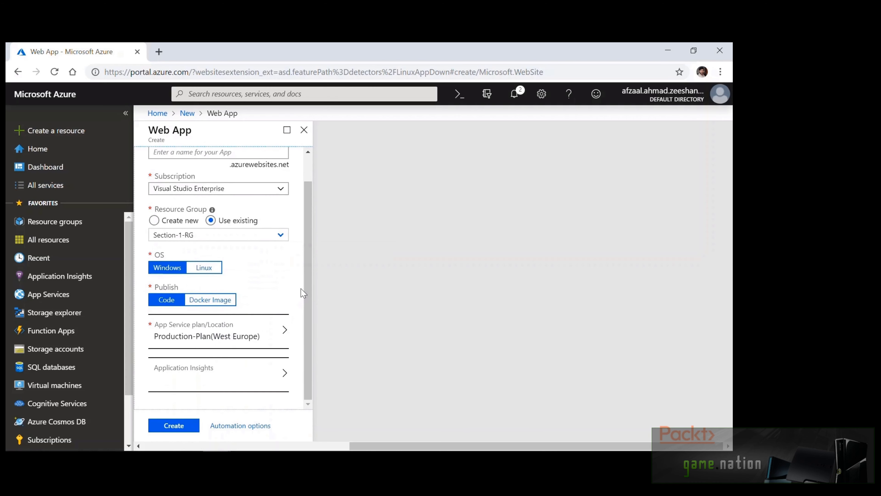
# Try Linux as the OS with the Node.js 10.1 runtime stack
pyautogui.click(213, 268)
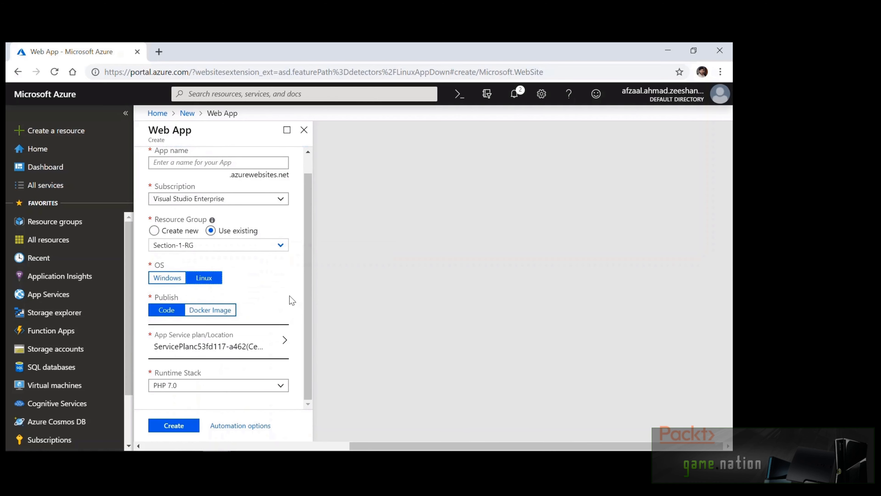
pyautogui.click(266, 387)
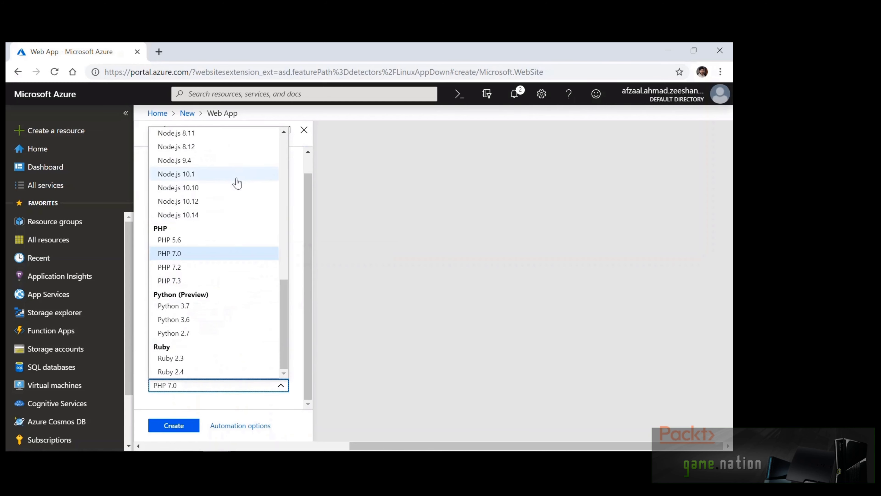
pyautogui.click(237, 174)
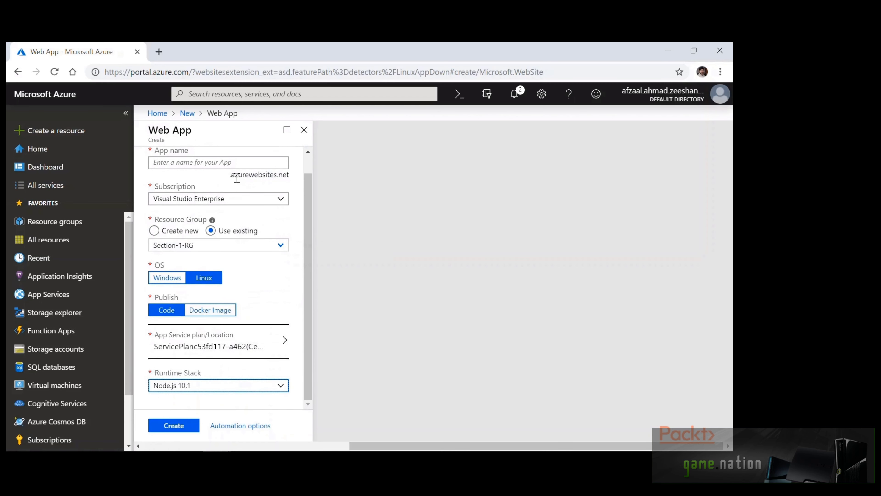
# Revert the OS to Windows, set publishing to Docker Image, and view container settings
pyautogui.click(176, 287)
pyautogui.scroll(-1, 296, 285)
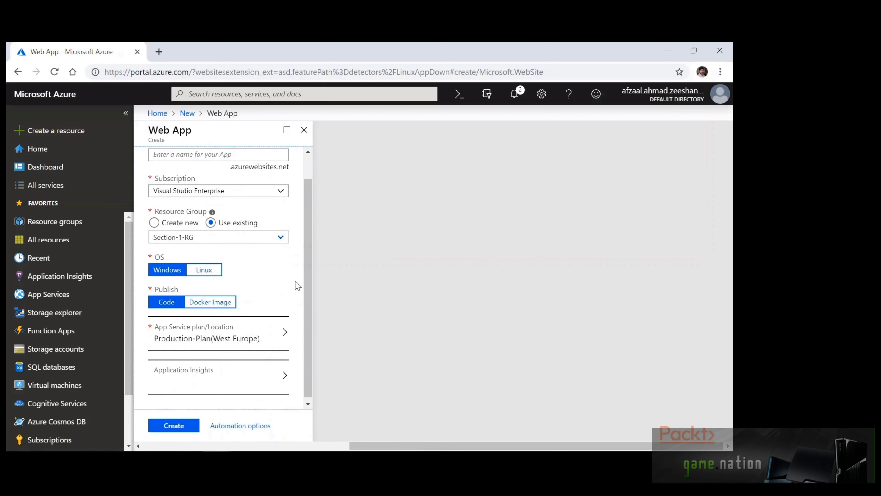
pyautogui.scroll(1, 237, 168)
pyautogui.click(237, 168)
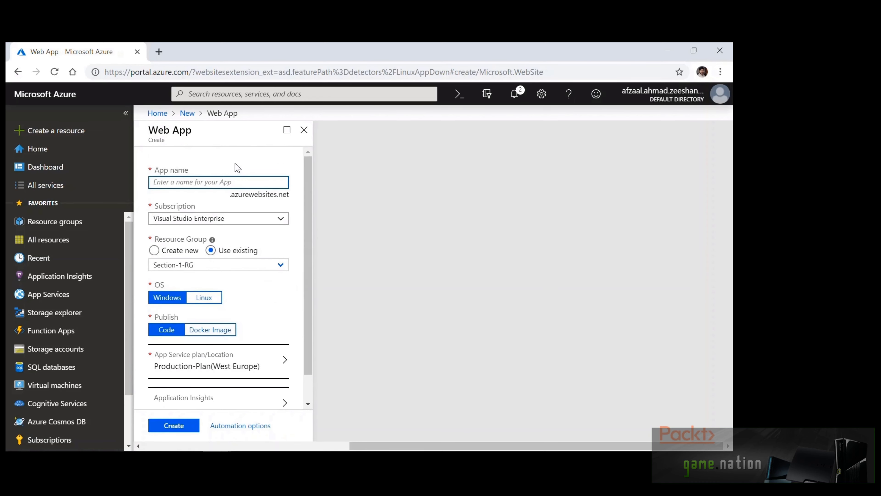
pyautogui.click(215, 330)
pyautogui.scroll(-1, 287, 326)
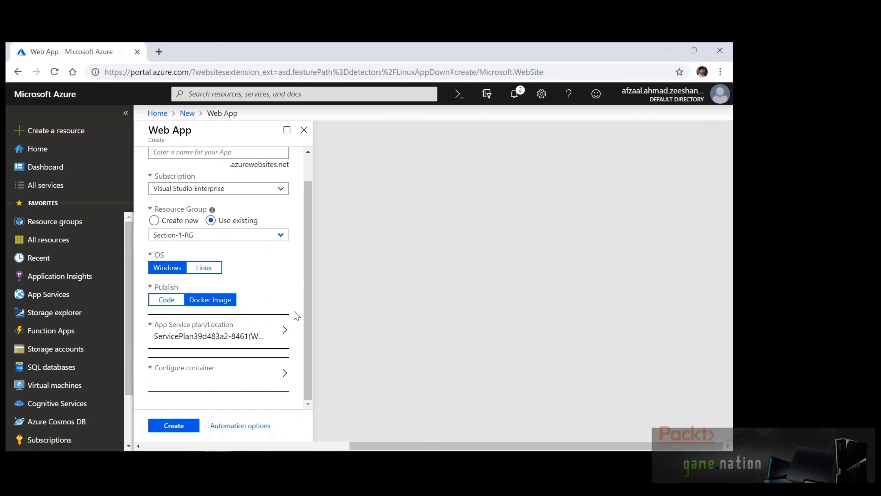
pyautogui.click(294, 363)
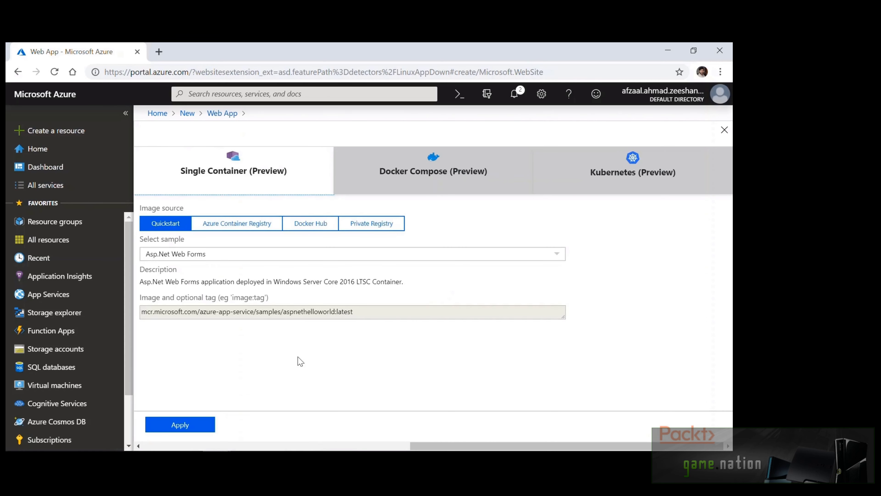
# Preview the Docker Compose option, discard it, and switch to Linux with Docker Image publishing
pyautogui.click(440, 176)
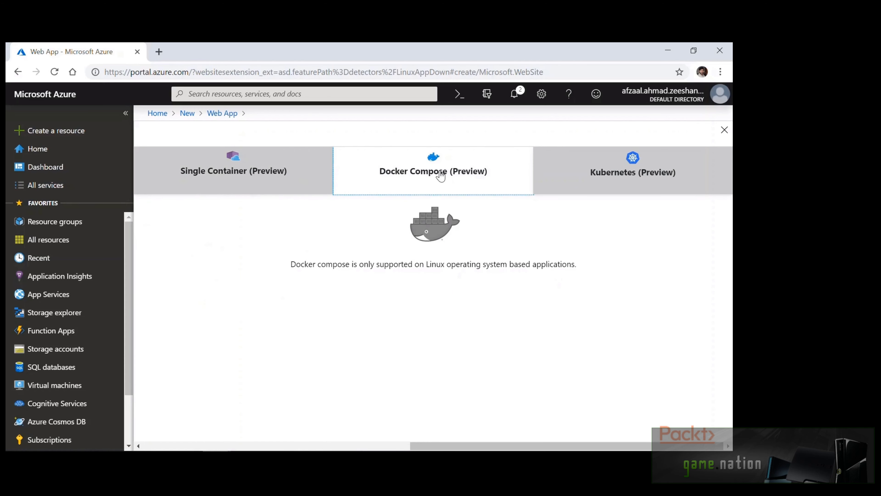
pyautogui.click(221, 115)
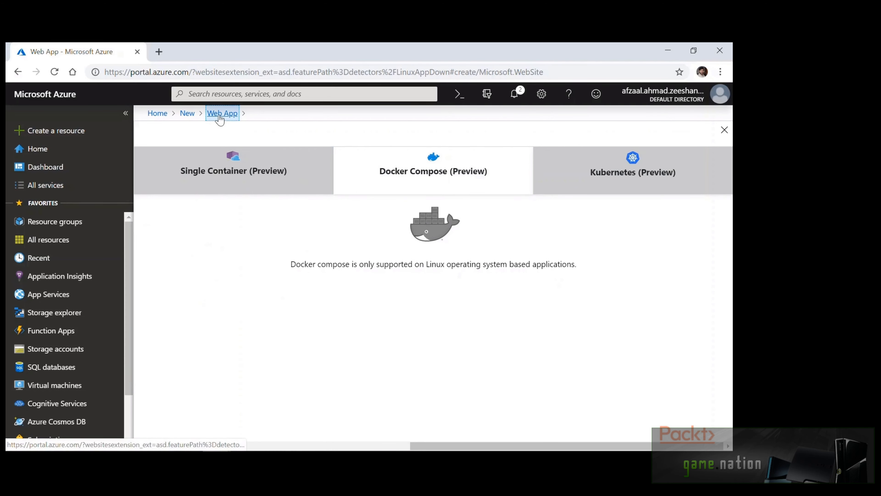
pyautogui.click(421, 138)
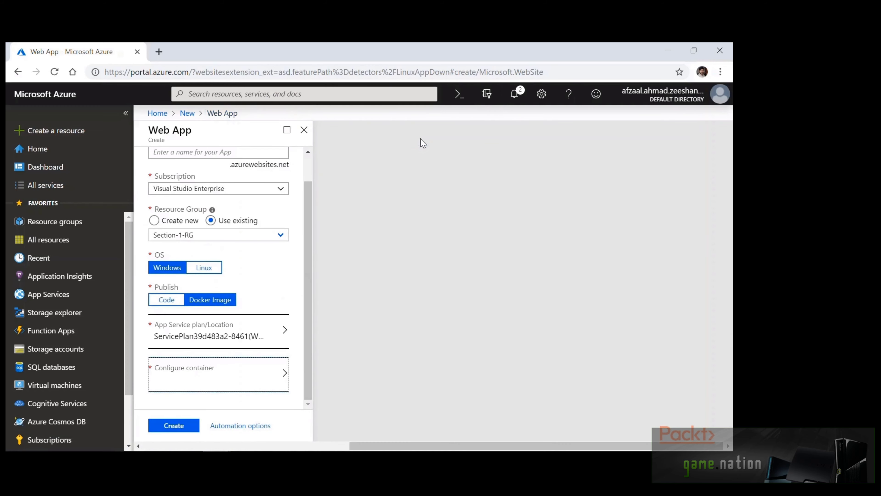
pyautogui.click(204, 267)
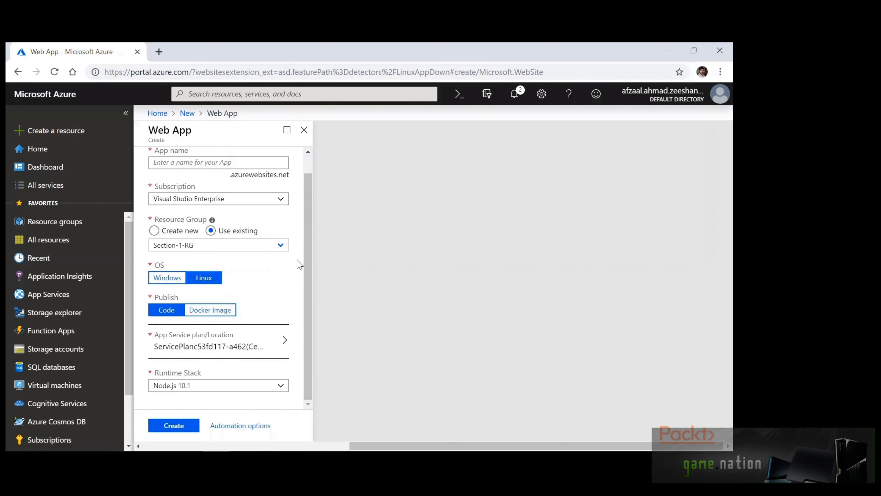
pyautogui.click(217, 301)
# Review Docker Compose with the Python Flask Redis sample from Docker Hub, then discard and return
pyautogui.click(235, 378)
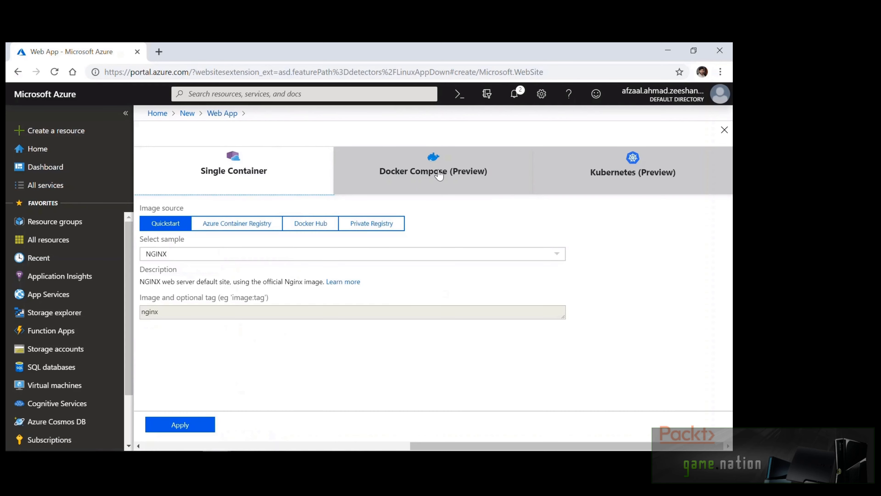
pyautogui.click(439, 173)
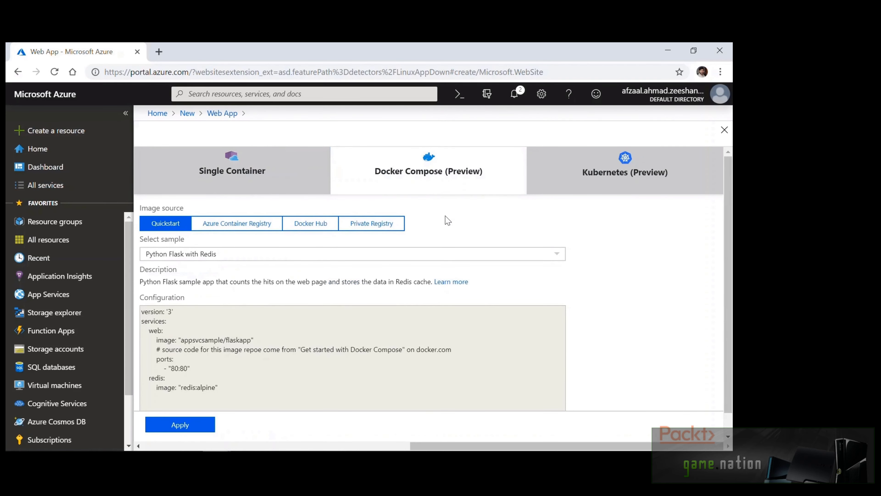
pyautogui.scroll(-1, 447, 220)
pyautogui.click(447, 231)
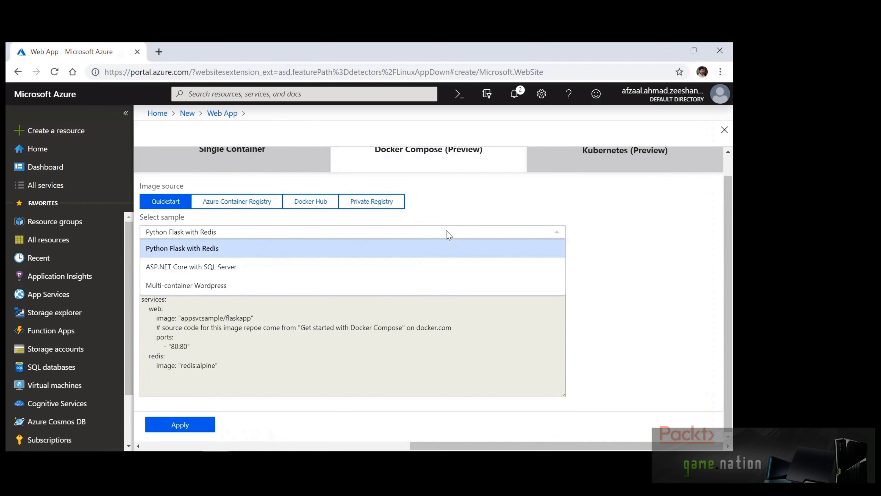
pyautogui.click(448, 224)
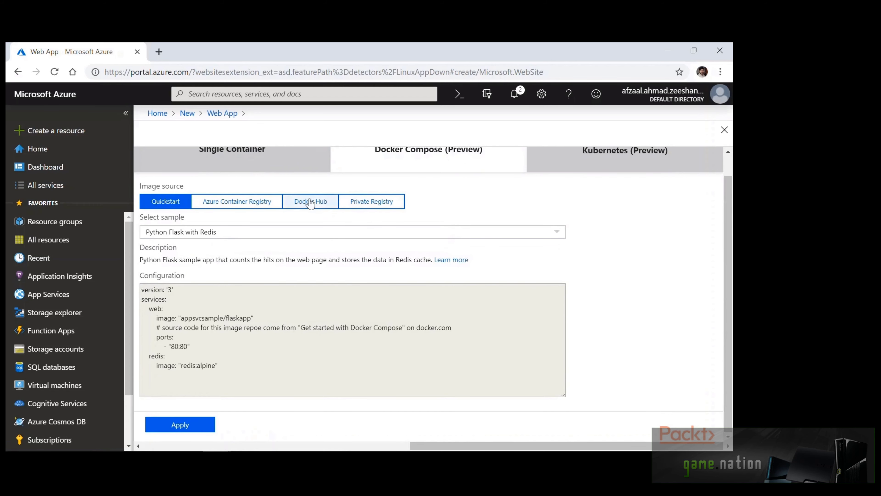
pyautogui.click(311, 201)
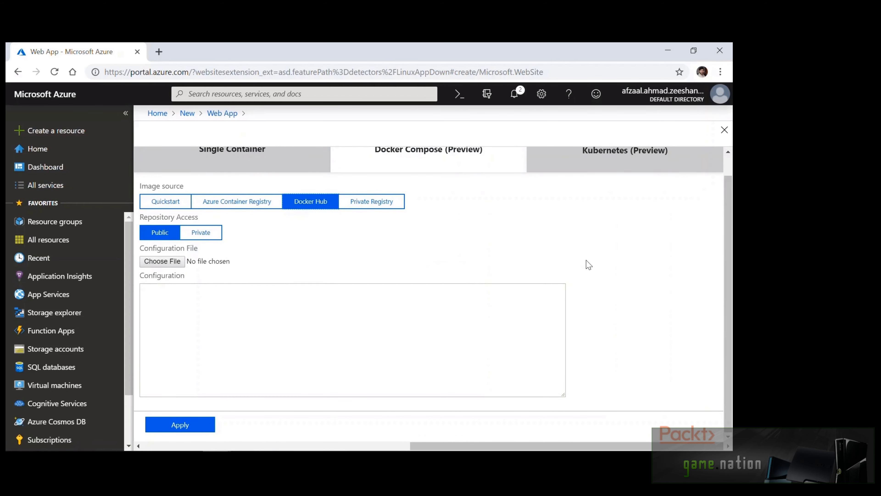
pyautogui.scroll(1, 588, 264)
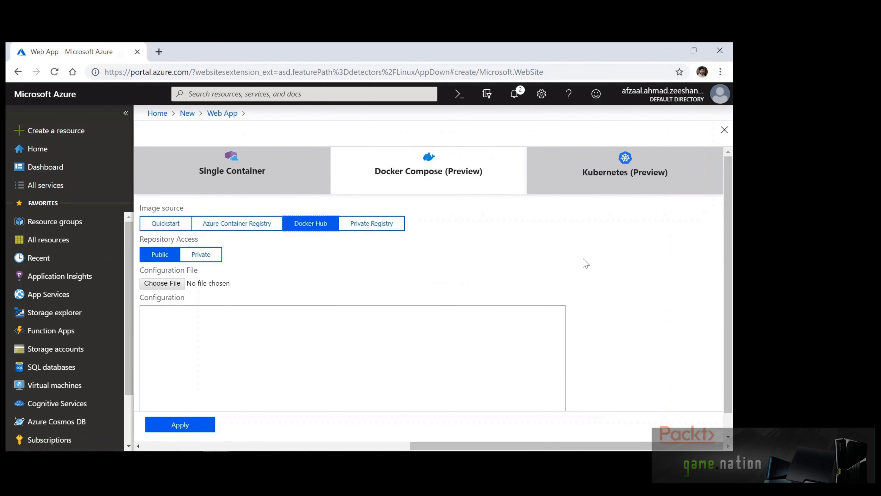
pyautogui.click(207, 119)
pyautogui.click(419, 135)
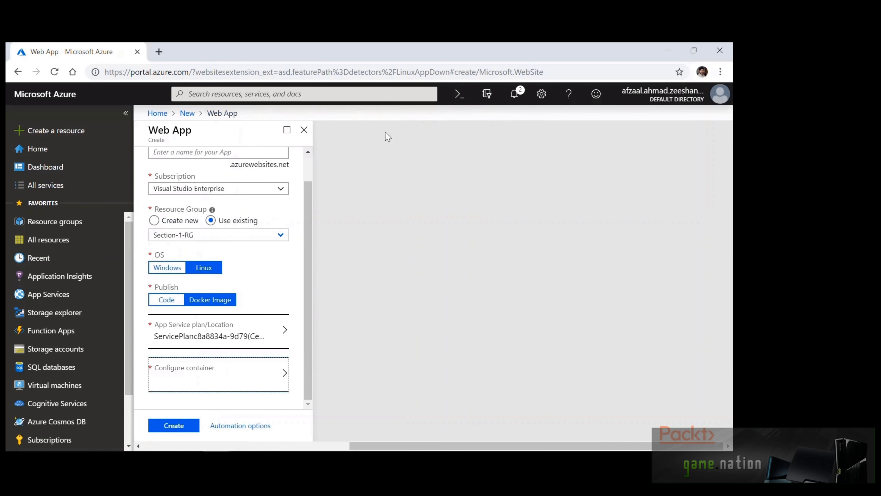
pyautogui.scroll(1, 272, 180)
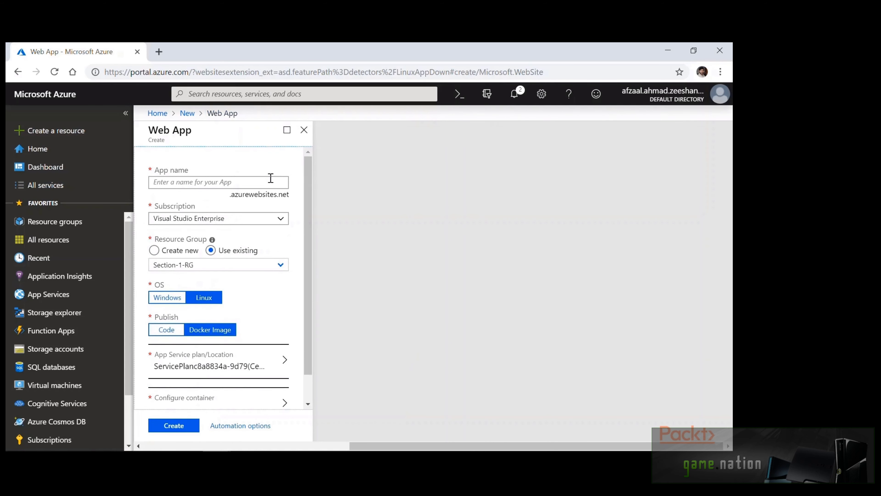
# Name the app express-app-code, publish it as Code on Linux Node.js 10.1, and create it
pyautogui.click(271, 180)
pyautogui.write('express-')
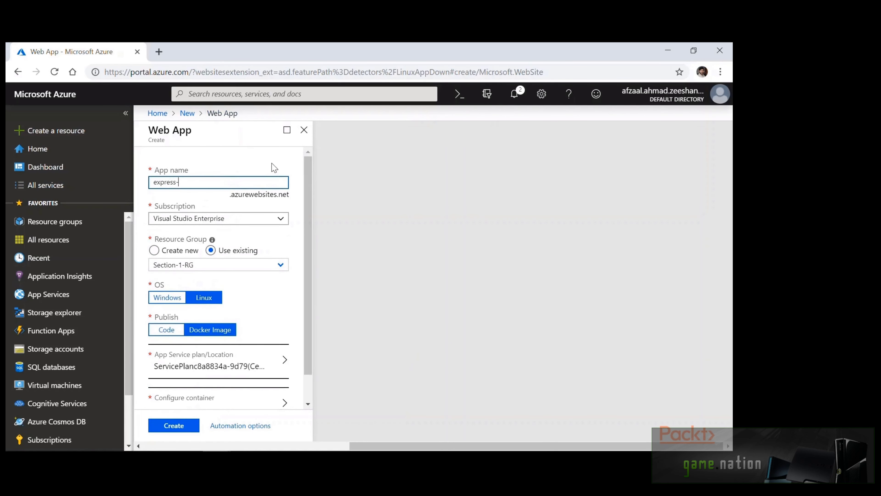
pyautogui.write('app-code')
pyautogui.scroll(-1, 296, 177)
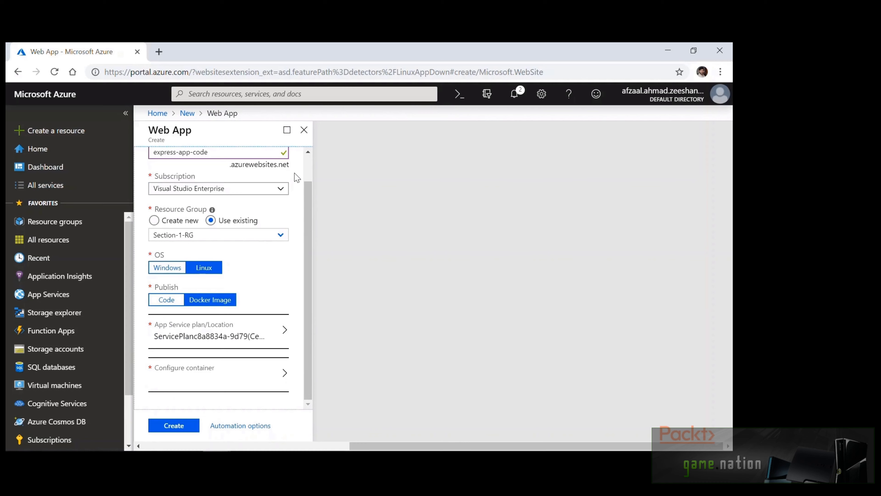
pyautogui.click(164, 299)
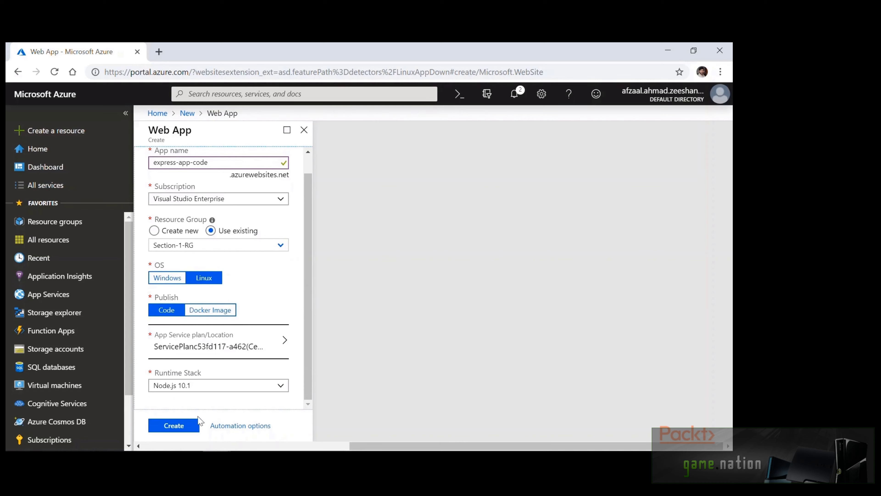
pyautogui.click(185, 426)
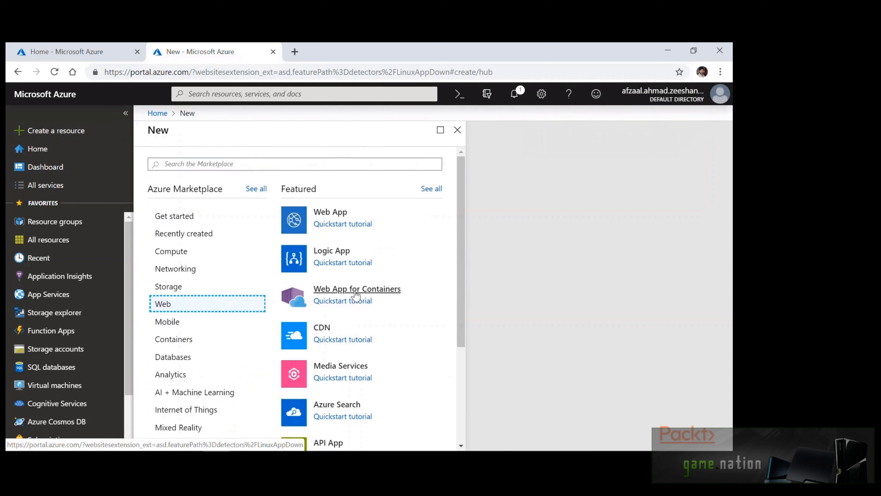
# Start a Web App for Containers under Visual Studio Enterprise in the existing Section-1-RG group
pyautogui.click(357, 290)
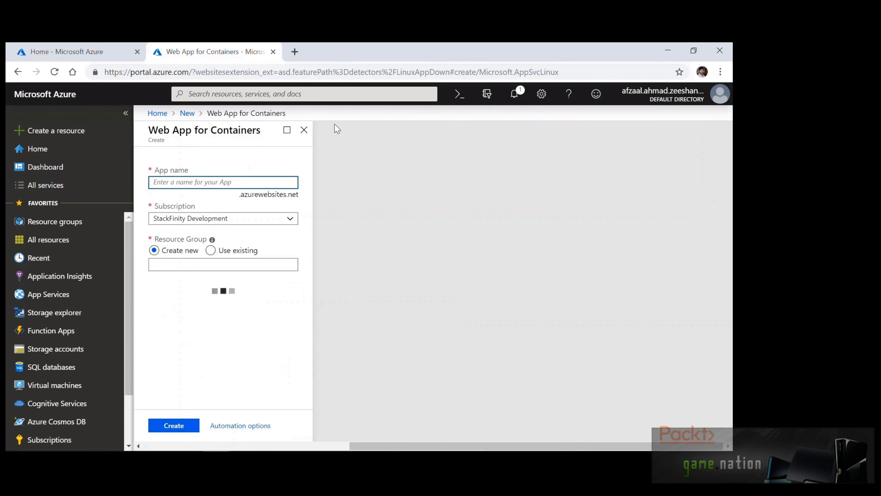
pyautogui.click(285, 222)
pyautogui.click(258, 261)
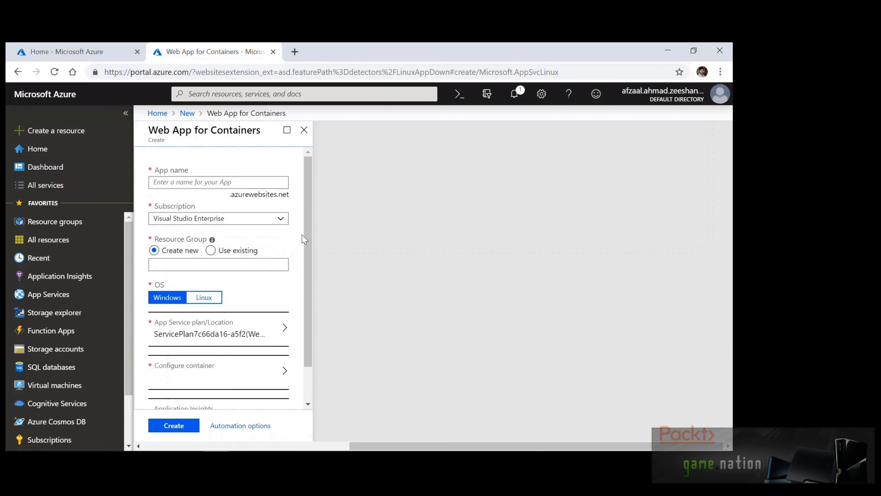
pyautogui.click(211, 250)
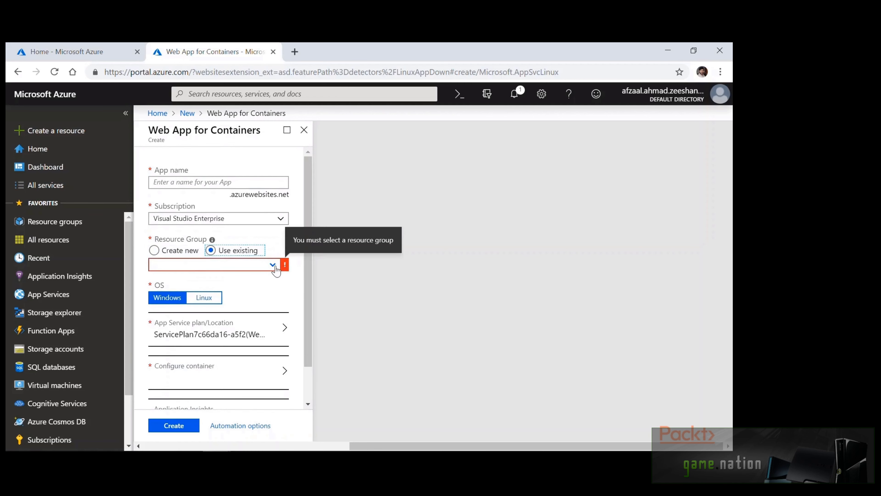
pyautogui.click(273, 265)
pyautogui.click(241, 330)
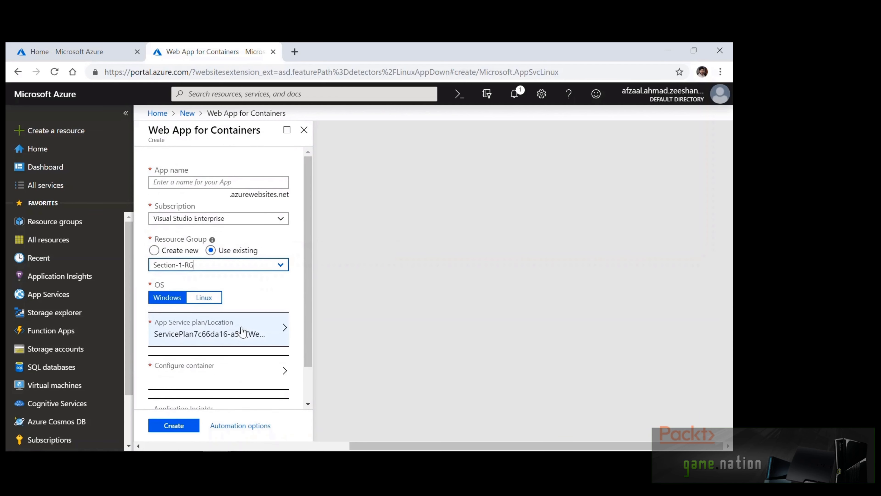
# Name it express-app-docker, choose Linux, and open the container configuration
pyautogui.click(297, 270)
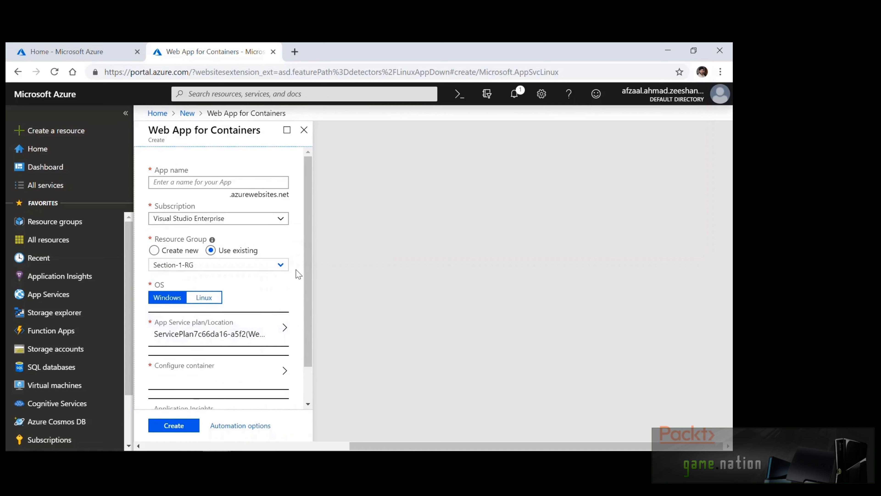
pyautogui.scroll(-1, 298, 275)
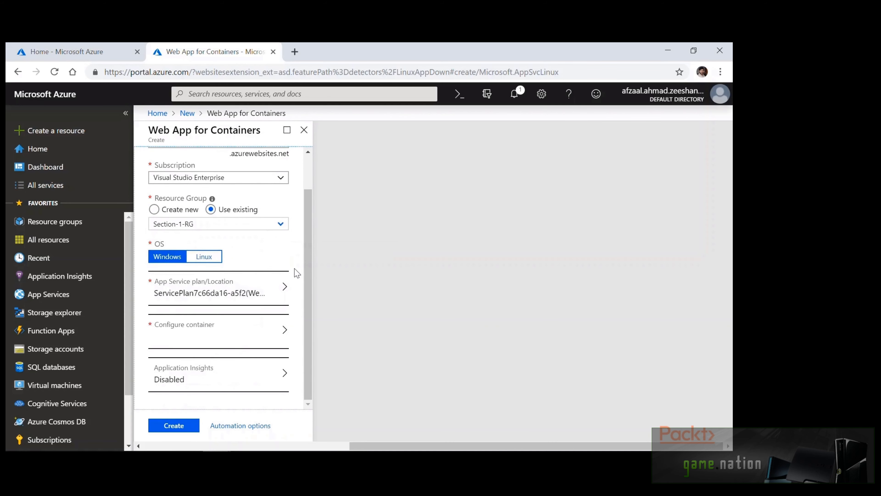
pyautogui.write('express-app-')
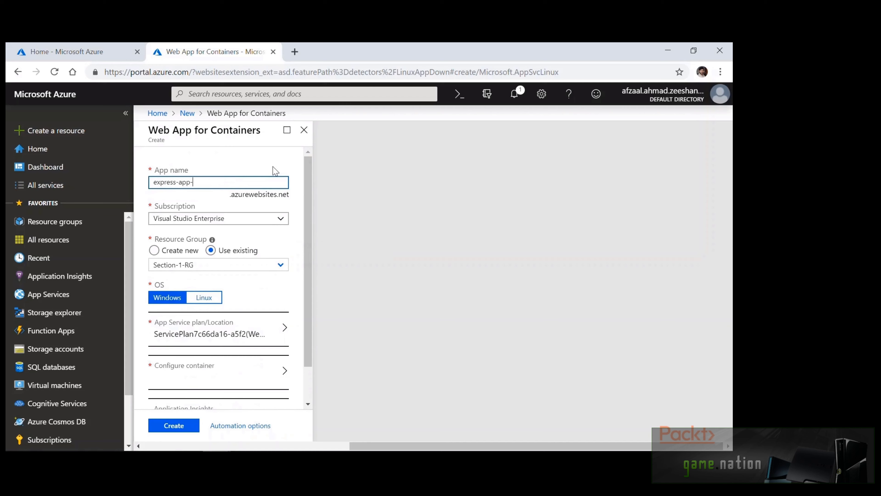
pyautogui.write('docker')
pyautogui.click(274, 169)
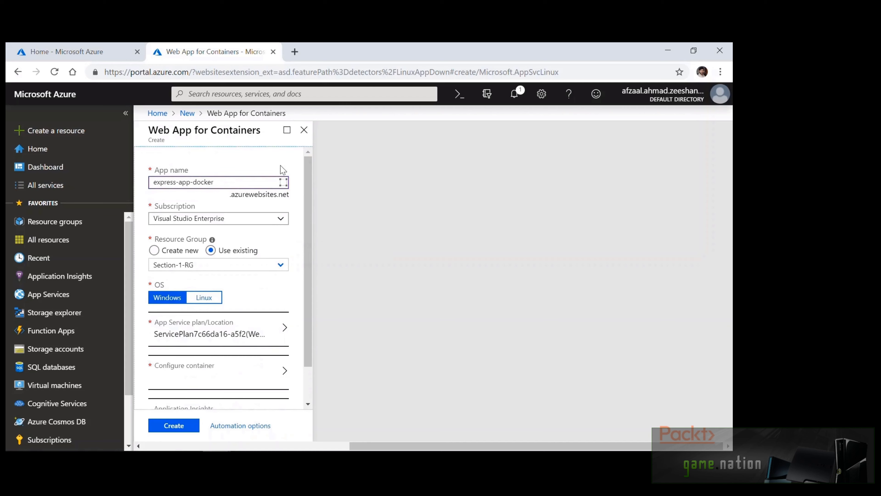
pyautogui.scroll(-2, 295, 170)
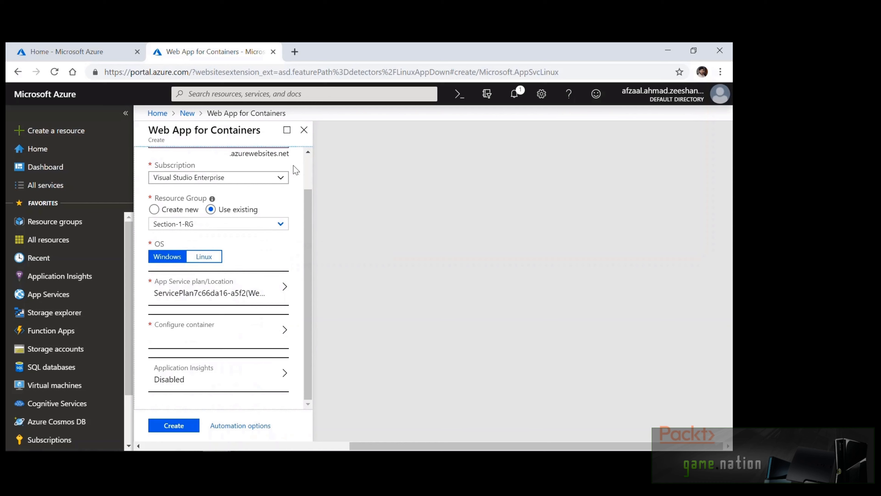
pyautogui.click(207, 256)
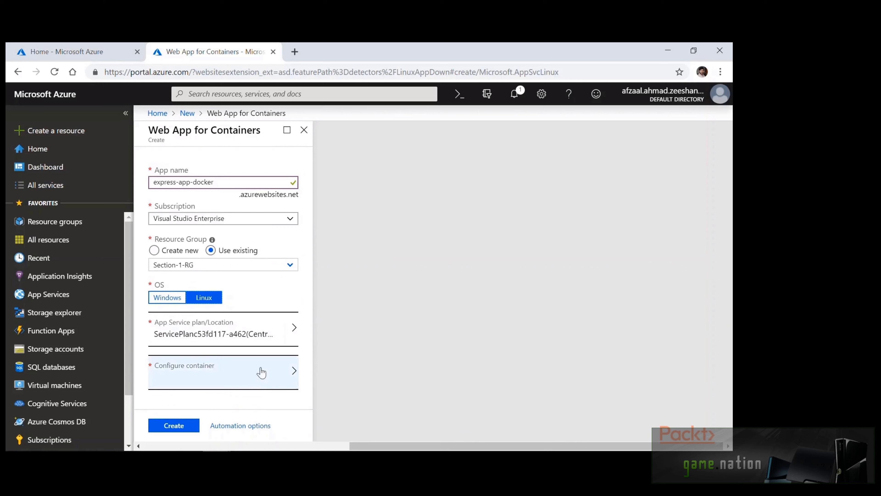
pyautogui.click(263, 382)
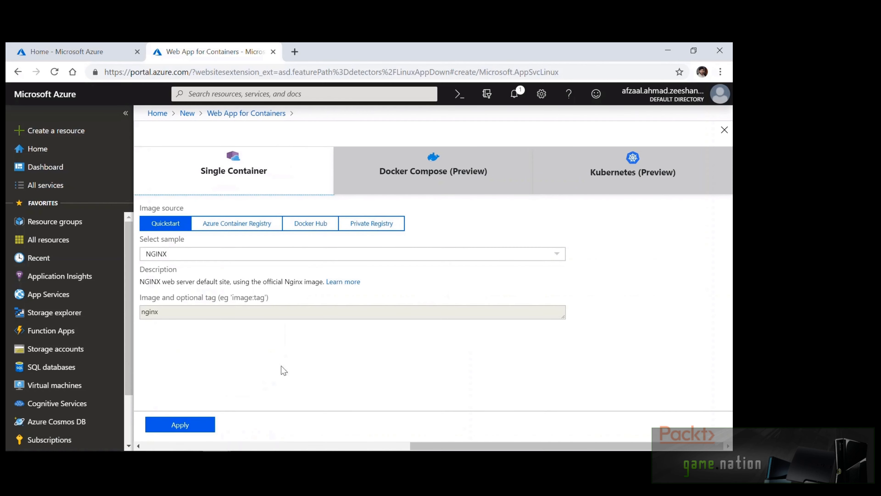
# Use a single container from Docker Hub with image express-nodejs:latest and apply it
pyautogui.click(462, 174)
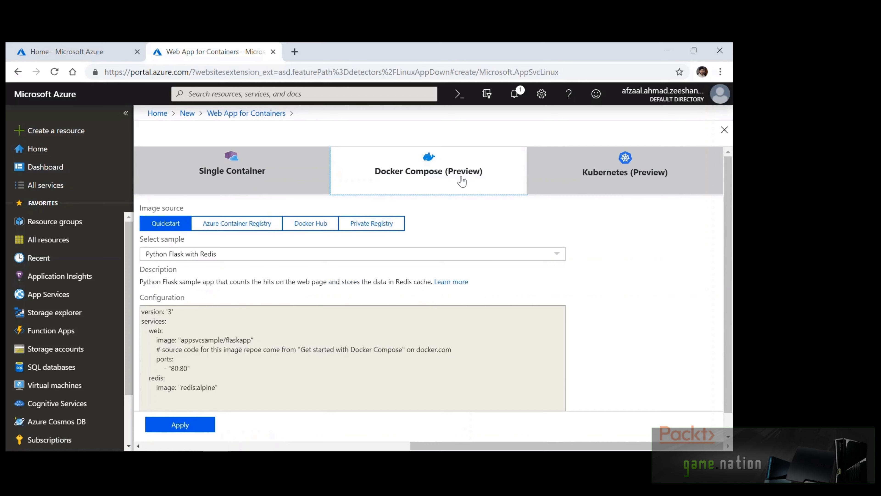
pyautogui.click(309, 176)
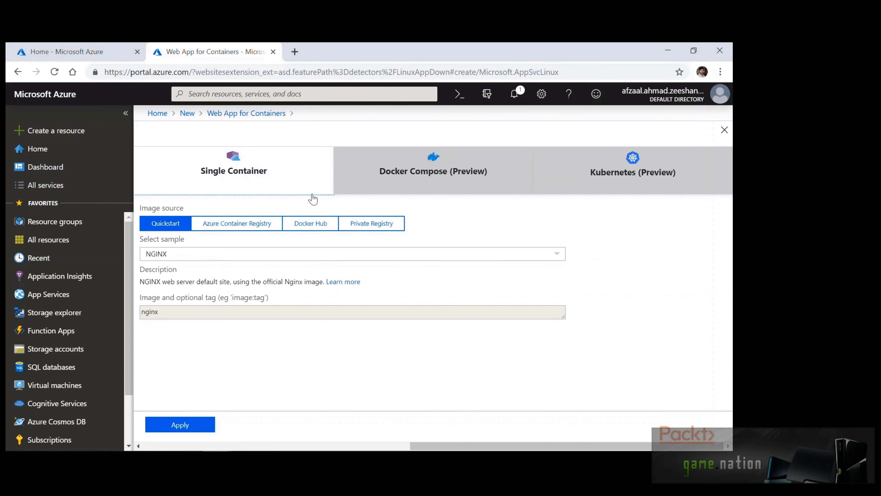
pyautogui.click(309, 223)
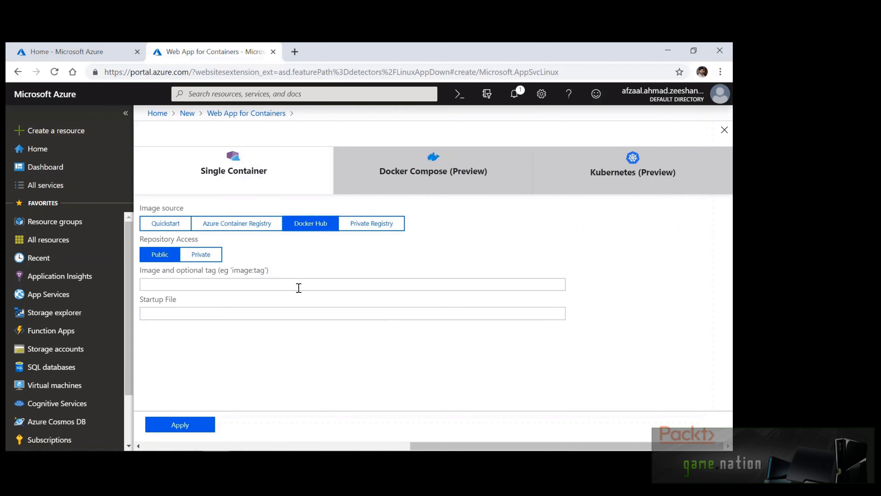
pyautogui.click(297, 287)
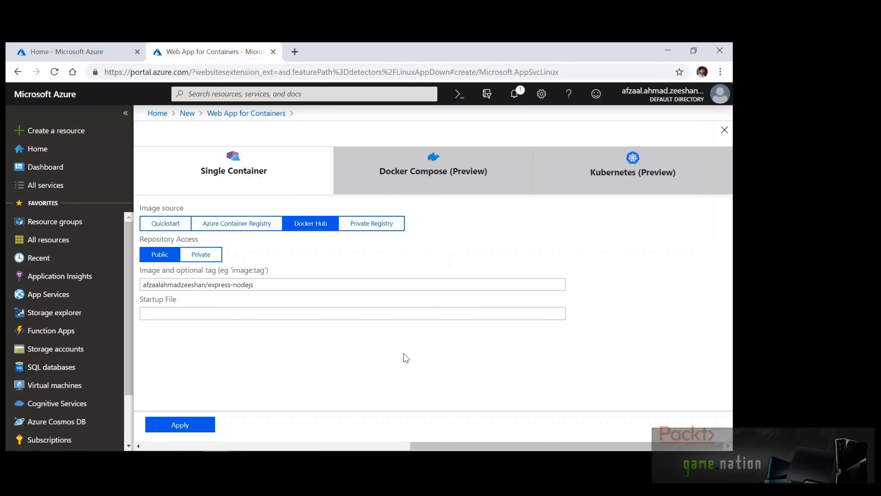
pyautogui.click(421, 285)
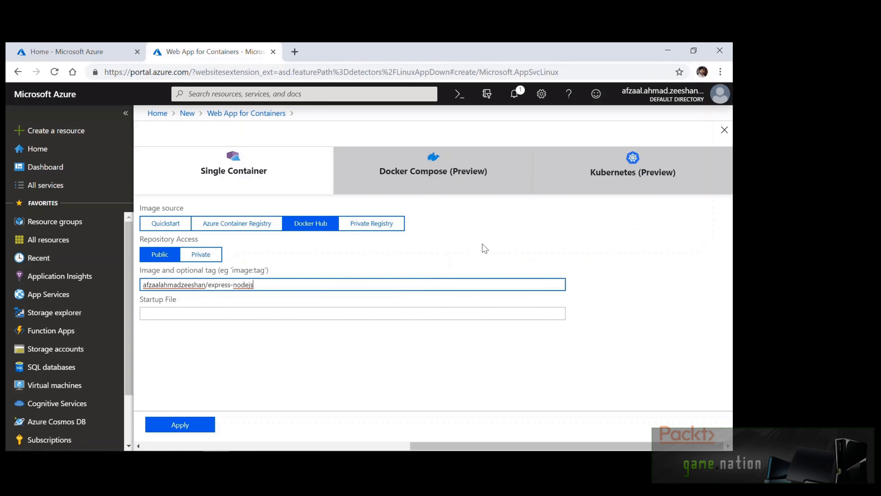
pyautogui.write(':latest')
pyautogui.click(485, 248)
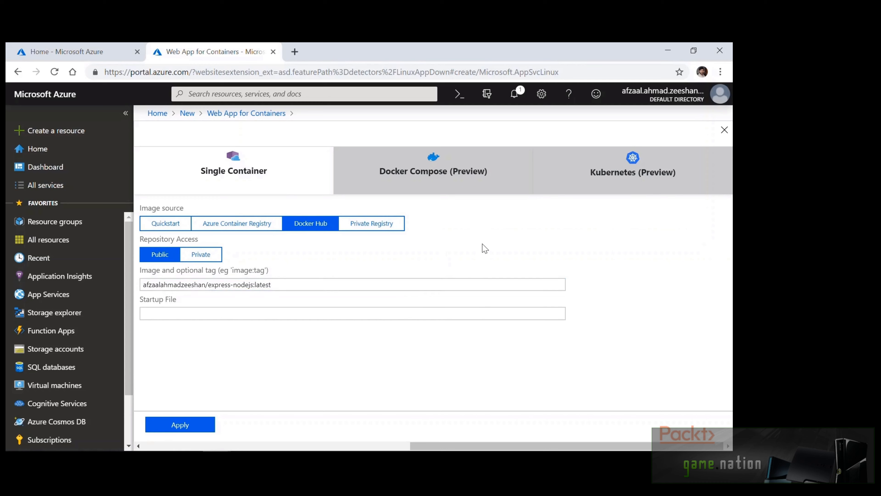
pyautogui.click(180, 424)
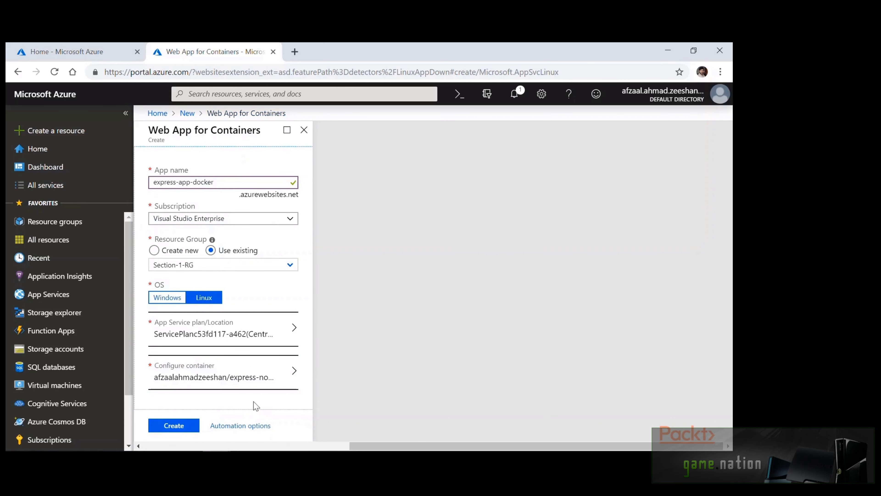
# Create express-app-docker, then go to it from the Deployment succeeded notification
pyautogui.click(188, 429)
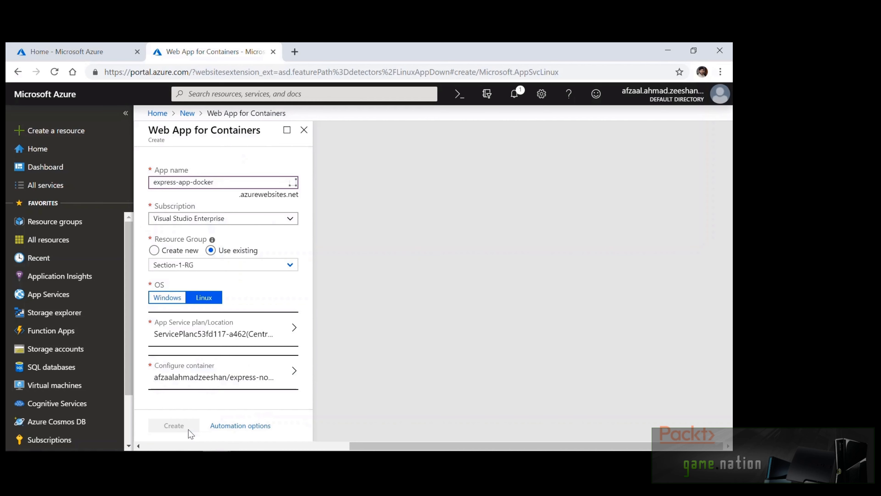
pyautogui.hotkey('ctrl', 'shift', 'Tab')
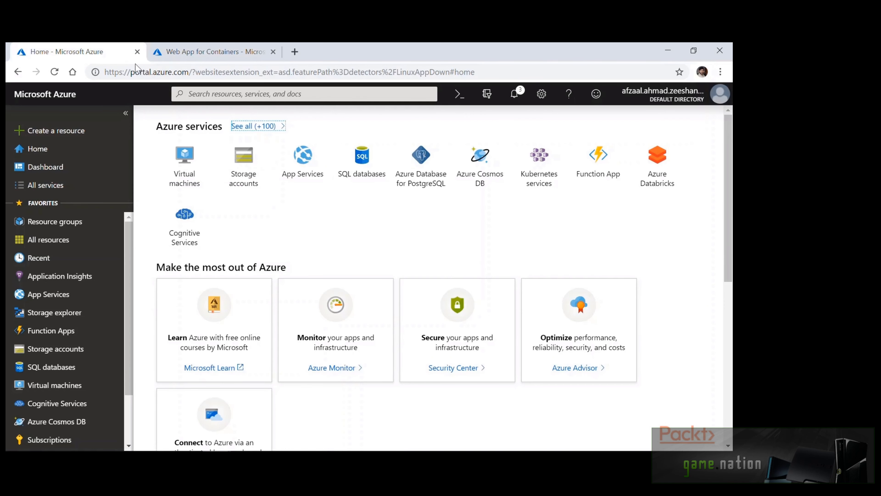
pyautogui.click(515, 94)
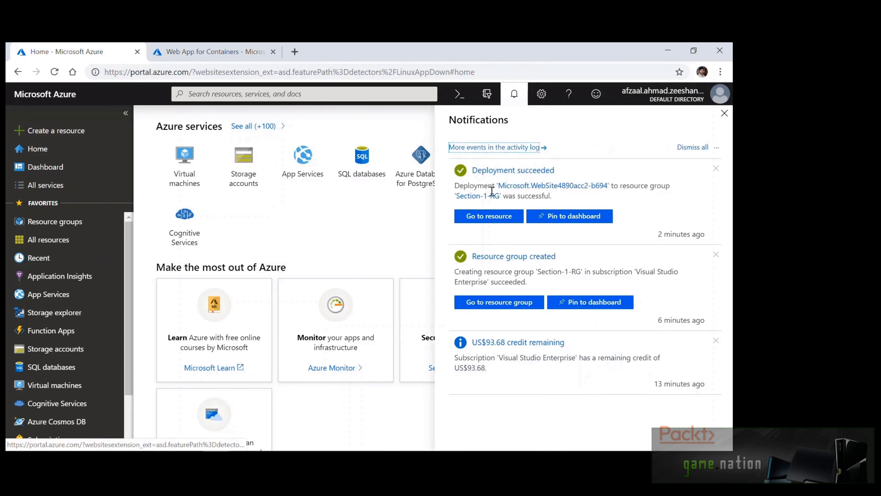
pyautogui.click(487, 220)
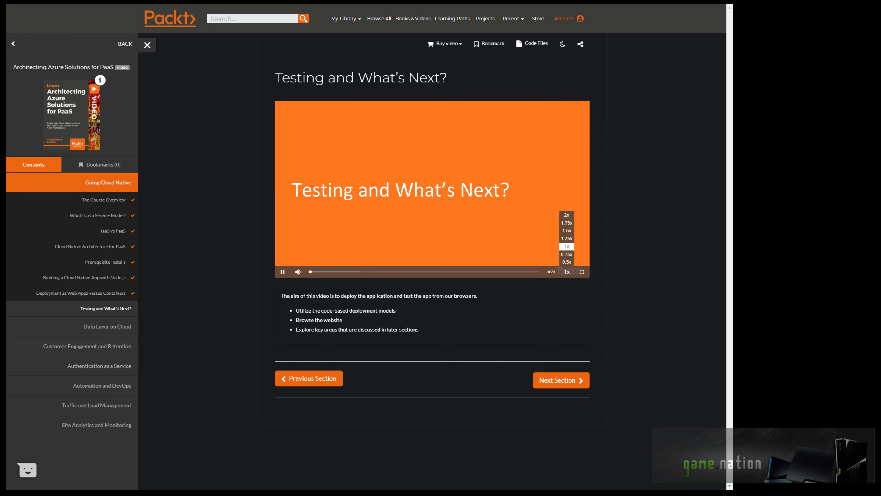
# Switch the 'Testing and What's Next?' lesson video to full screen
pyautogui.click(582, 271)
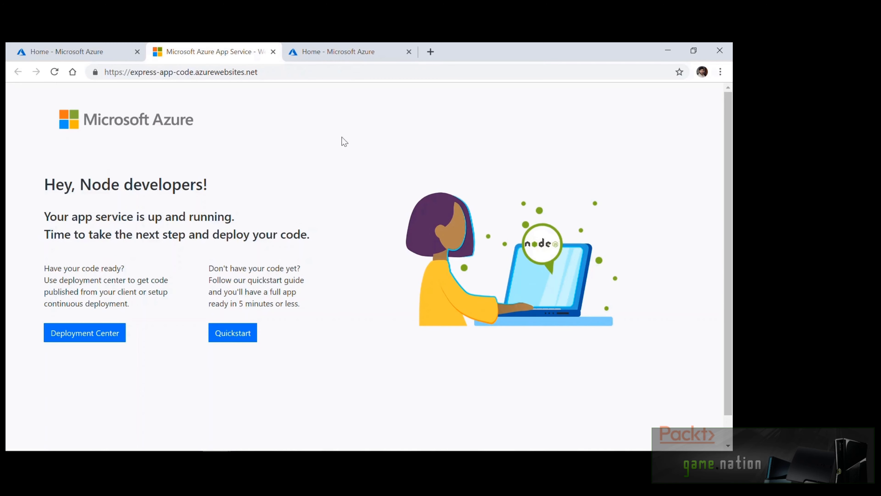
# Open the express-app-docker overview and its Container settings
pyautogui.click(351, 52)
pyautogui.click(483, 218)
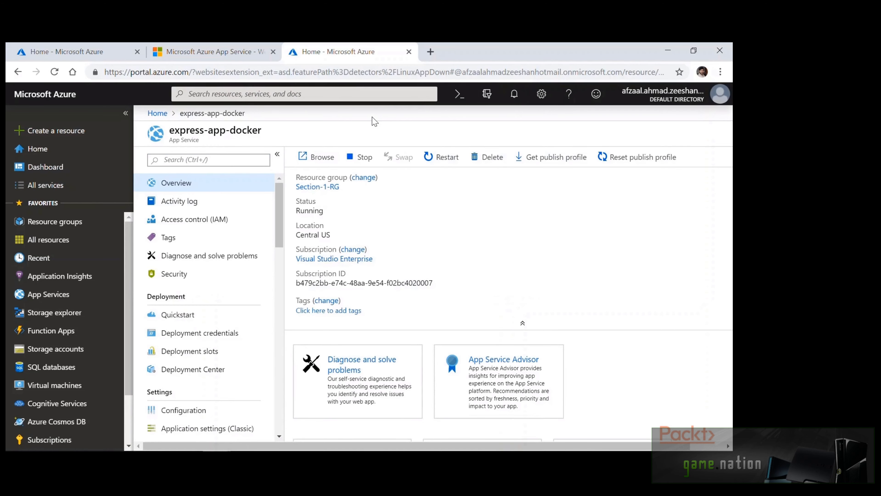
pyautogui.scroll(-3, 221, 260)
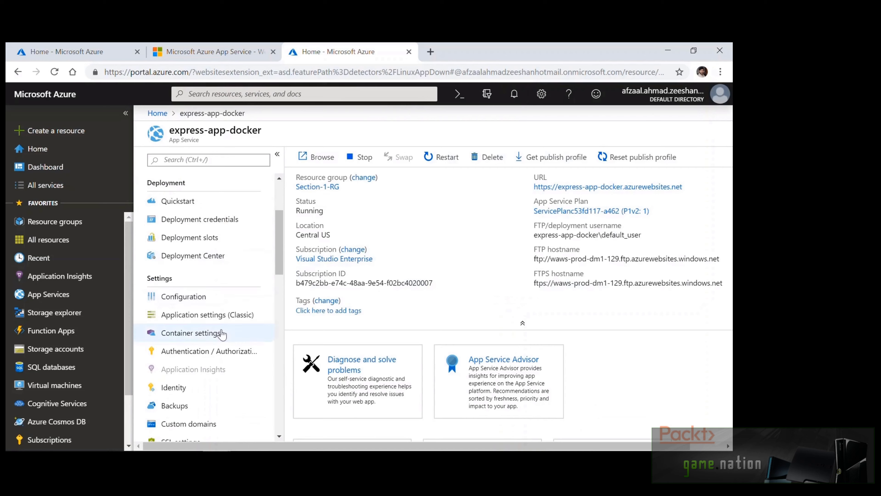
pyautogui.click(244, 336)
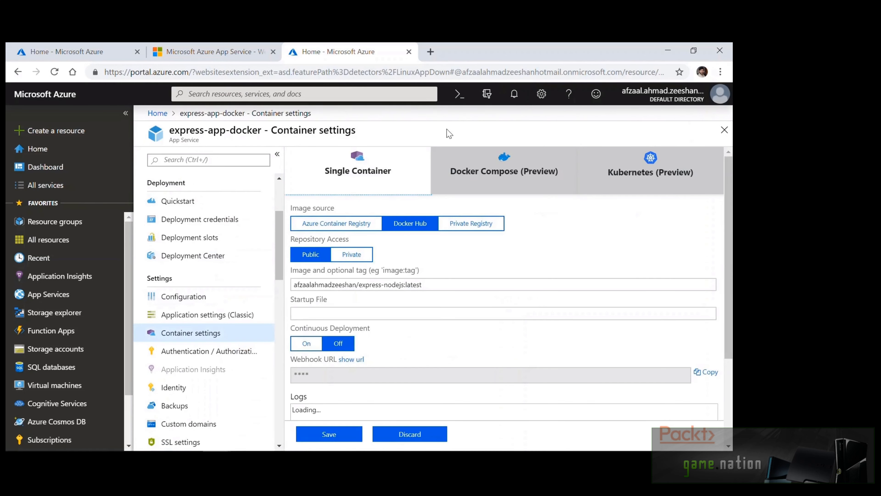
# Refresh the container logs twice until they show the container initialized and ready
pyautogui.scroll(-3, 540, 293)
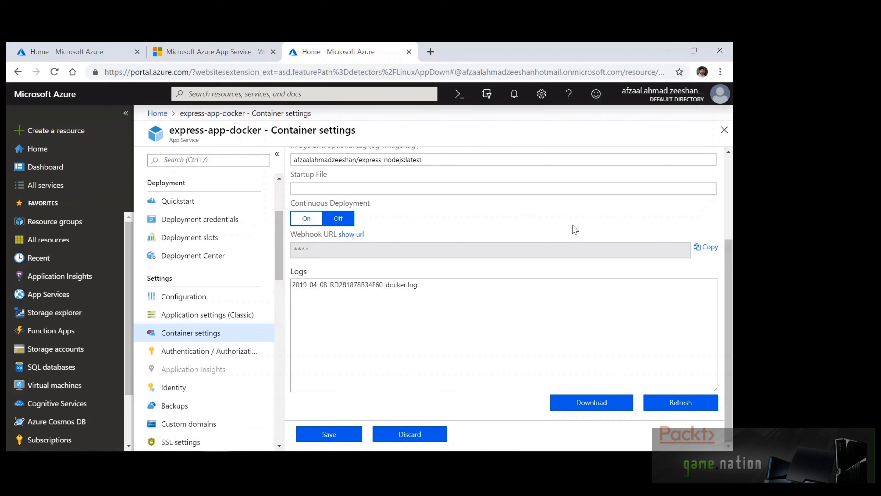
pyautogui.click(649, 393)
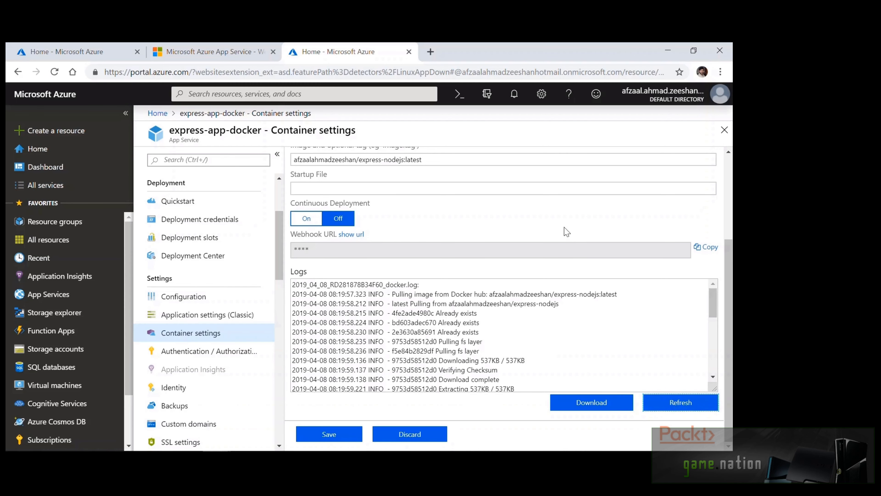
pyautogui.scroll(-5, 589, 331)
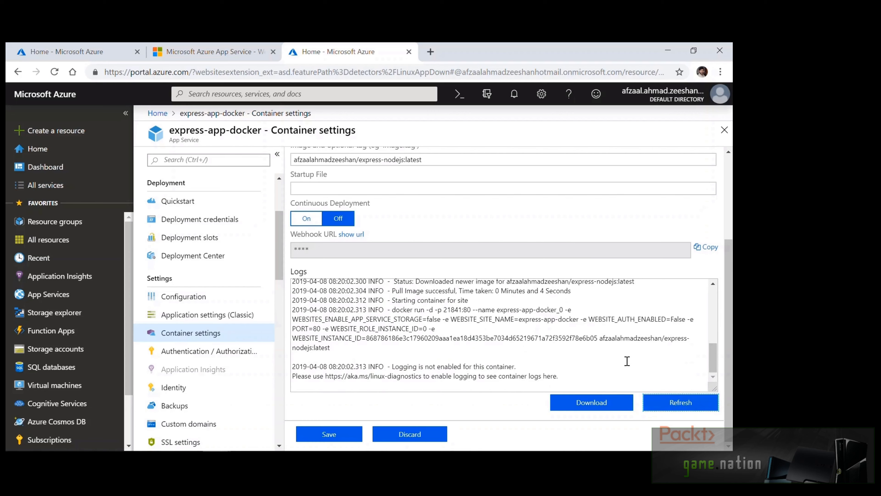
pyautogui.click(661, 399)
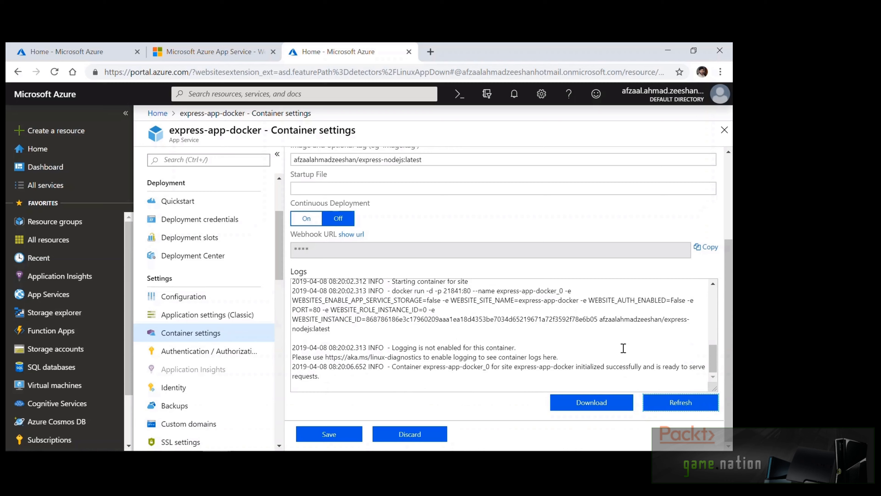
pyautogui.scroll(3, 213, 267)
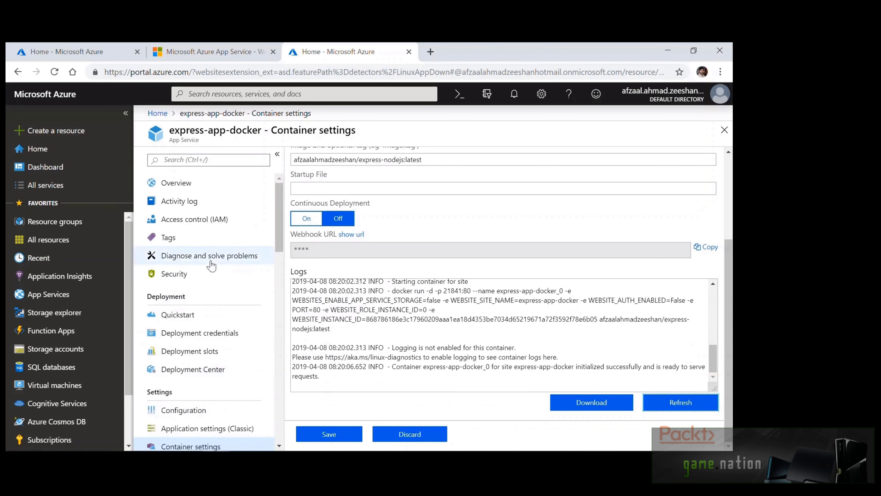
# View the live express-app-docker site's Node.js page, then return to express-app-code's Deployment Center
pyautogui.click(211, 189)
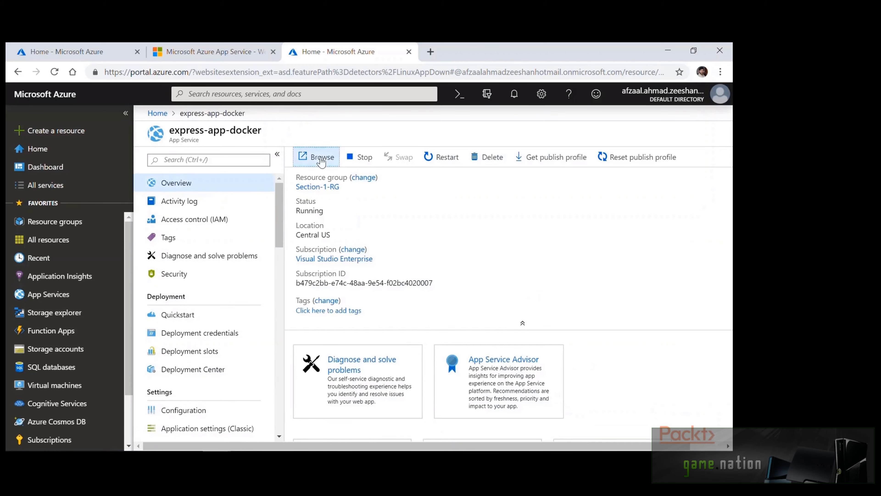
pyautogui.click(322, 159)
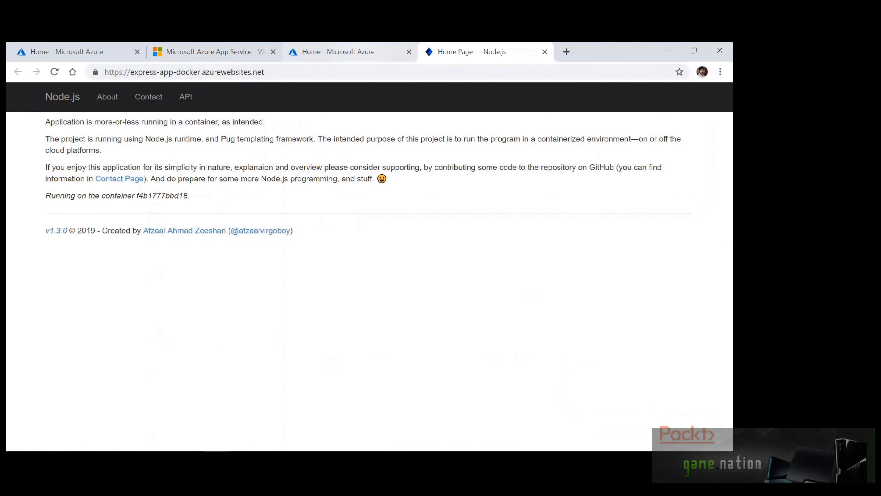
pyautogui.click(332, 51)
pyautogui.scroll(-3, 222, 277)
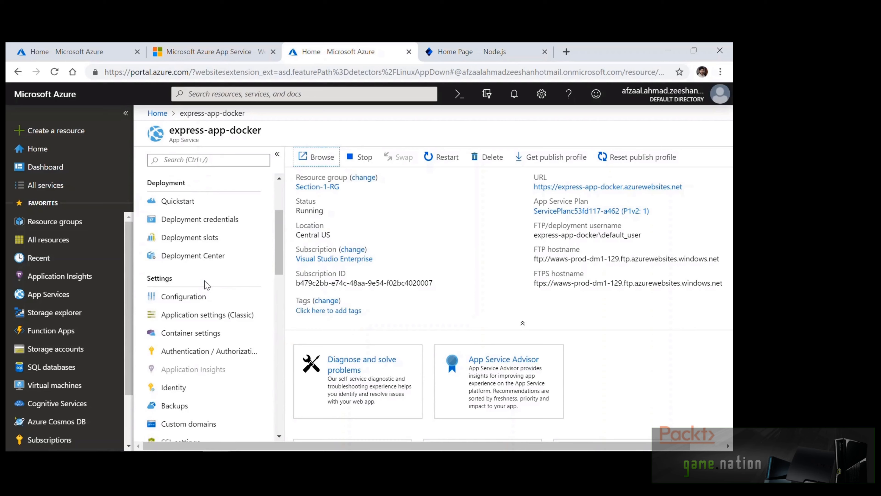
pyautogui.scroll(-3, 207, 285)
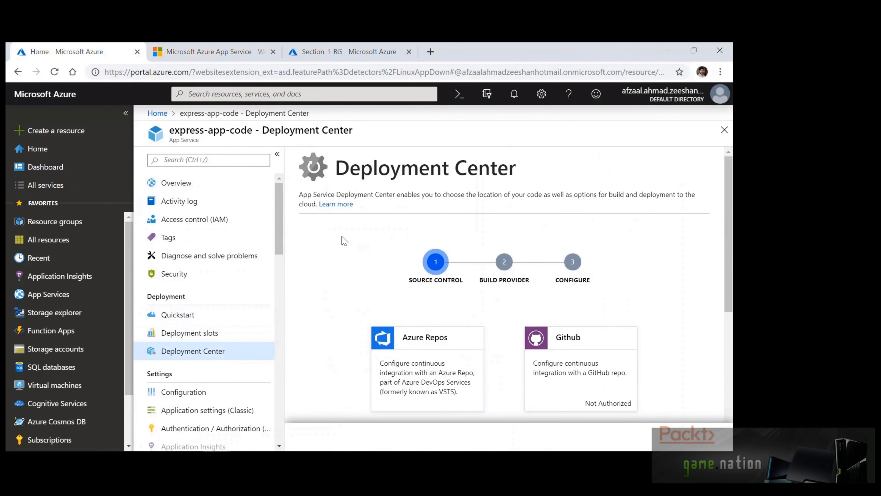
# Choose Local Git as express-app-code's deployment source and continue
pyautogui.scroll(-5, 334, 299)
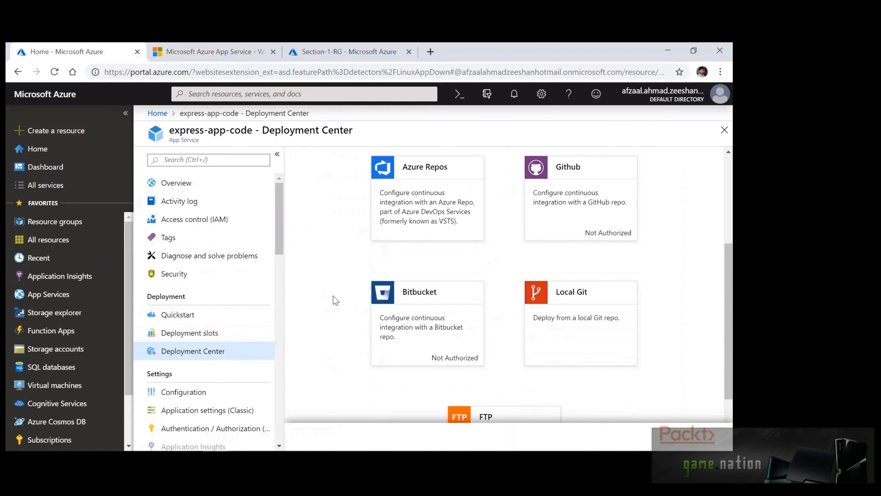
pyautogui.scroll(-2, 334, 299)
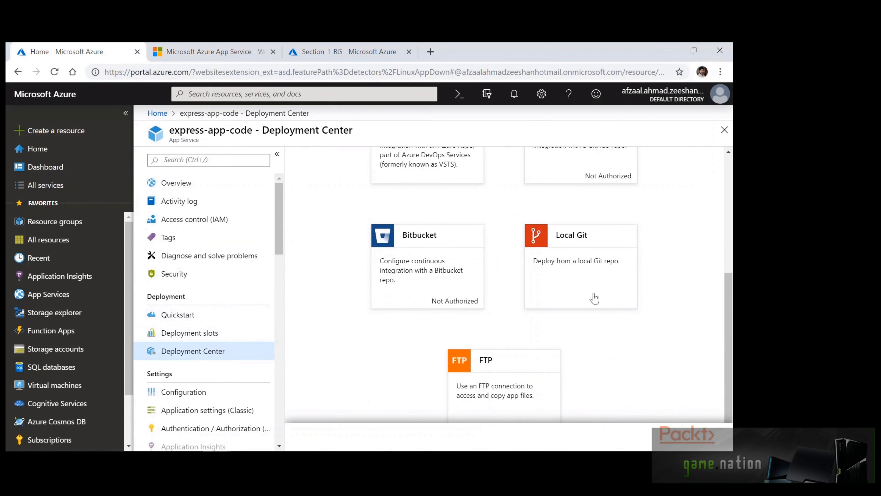
pyautogui.click(616, 283)
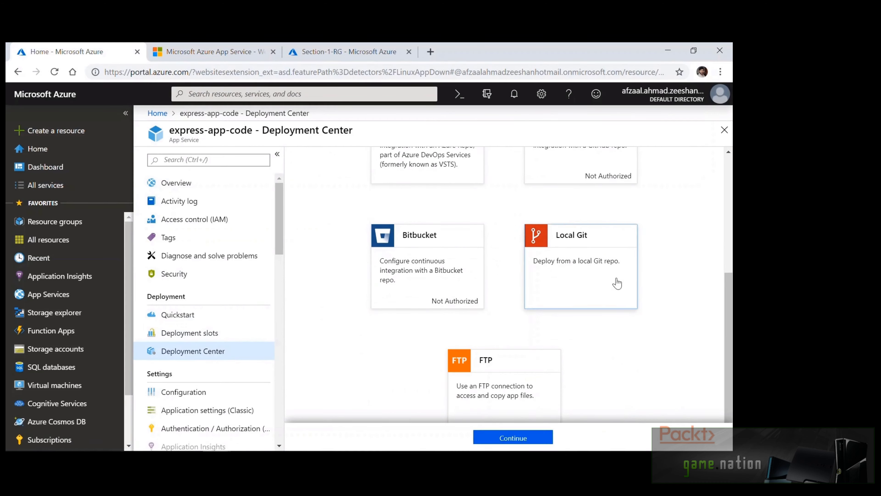
pyautogui.scroll(-1, 670, 284)
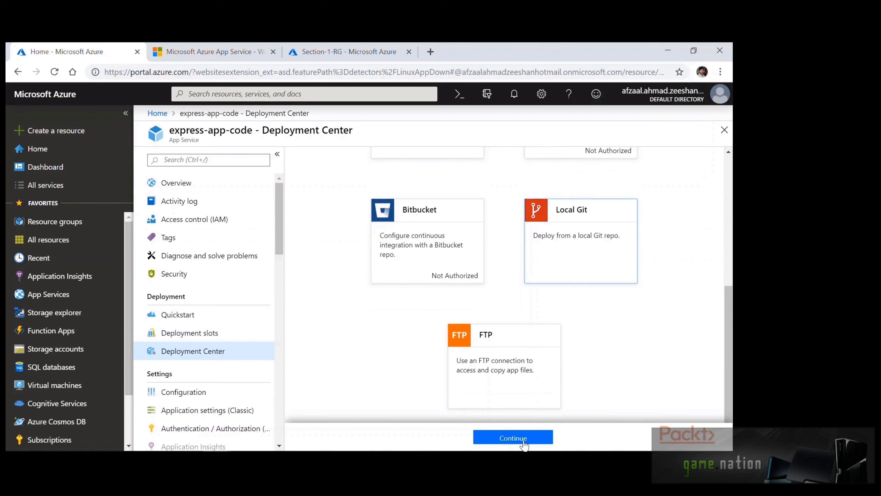
pyautogui.click(524, 439)
# Pick the App Service Kudu build server, finish setup, and select the Git clone URL
pyautogui.scroll(3, 651, 257)
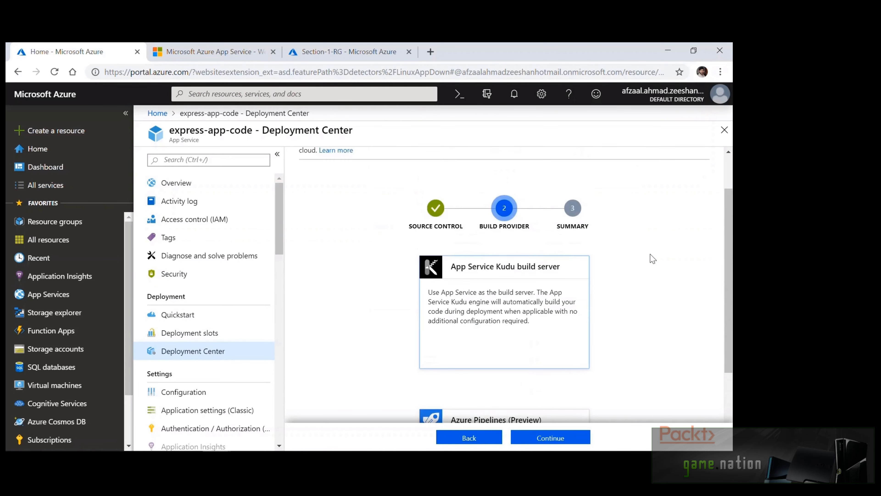
pyautogui.scroll(-3, 652, 259)
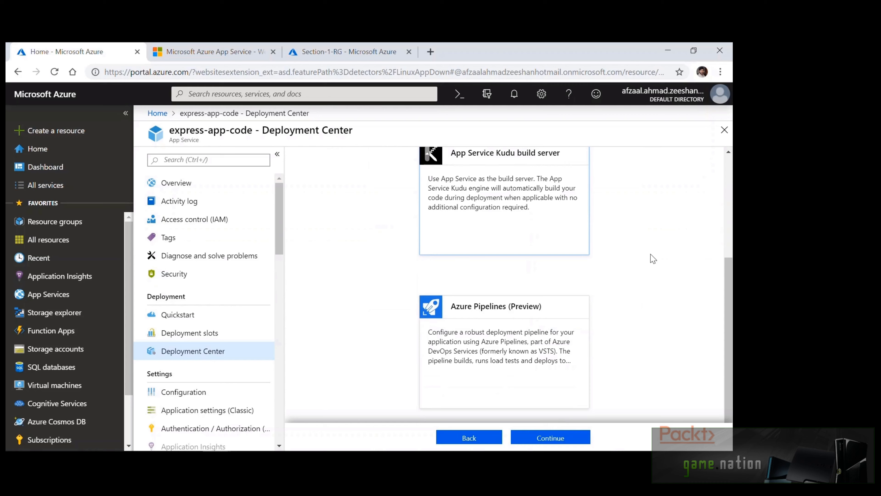
pyautogui.scroll(2, 652, 256)
pyautogui.click(560, 276)
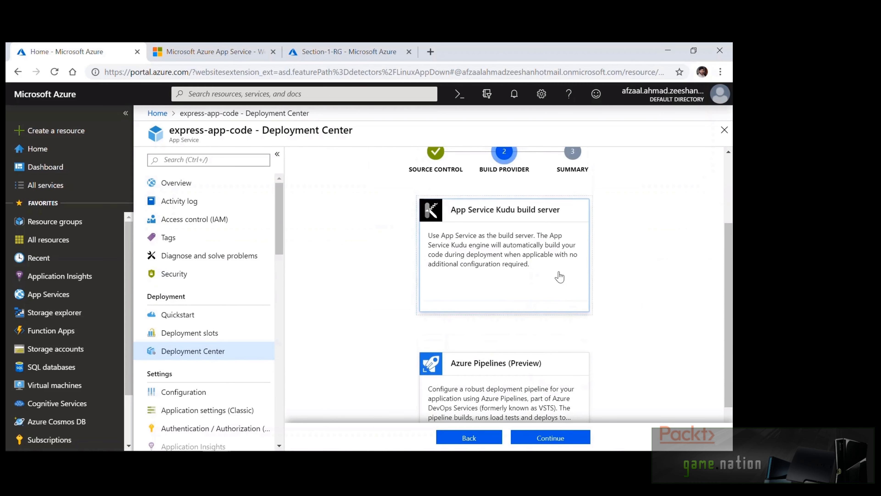
pyautogui.click(570, 439)
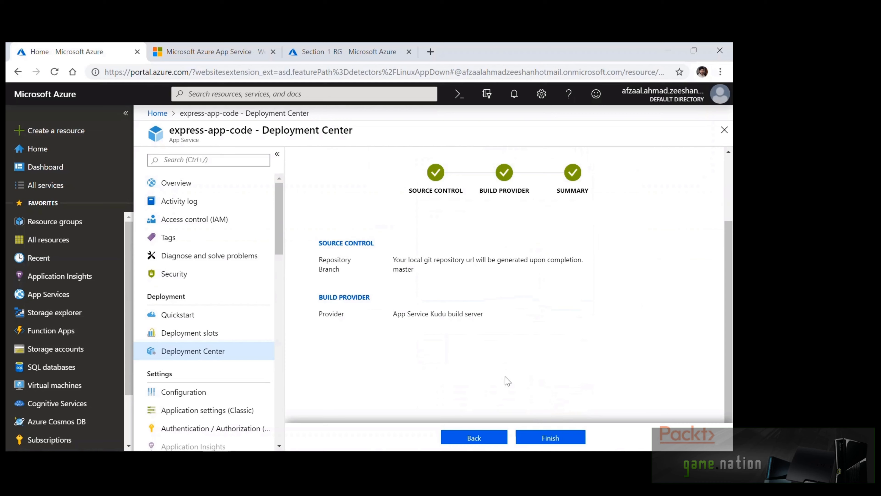
pyautogui.click(540, 433)
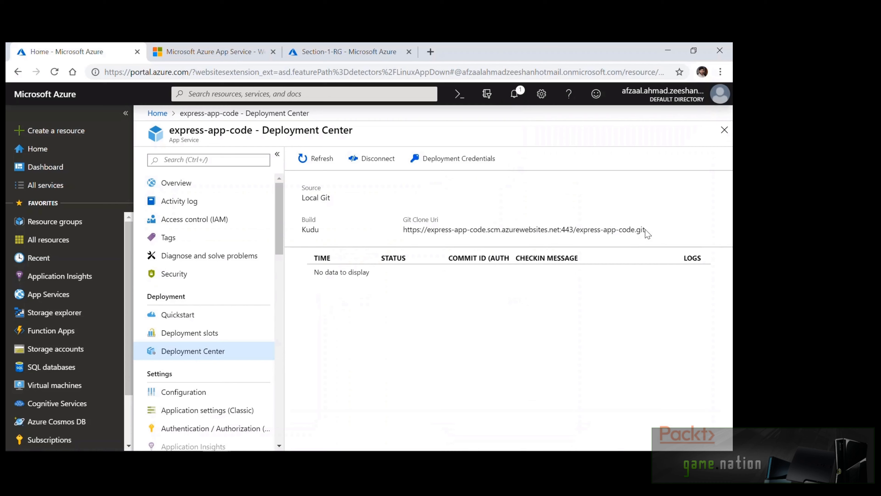
pyautogui.moveTo(645, 229); pyautogui.dragTo(404, 229)
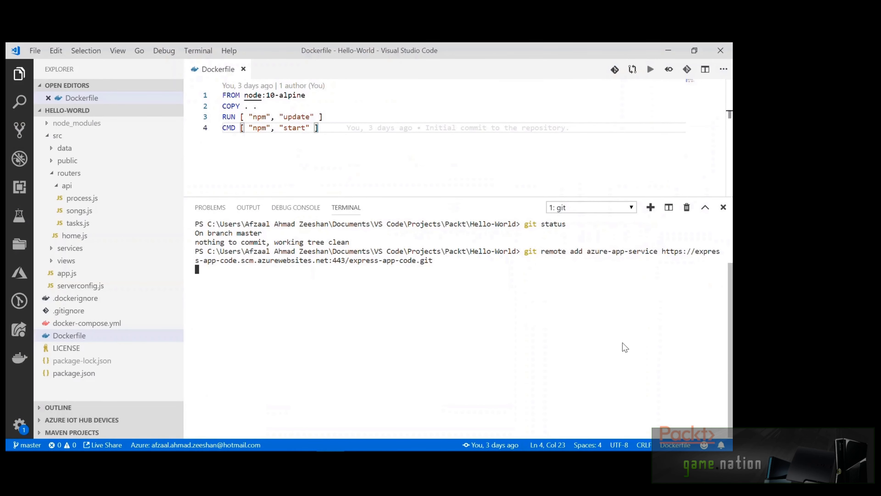
# List the git remotes, clear the terminal, and push master to azure-app-service
pyautogui.write('git remote')
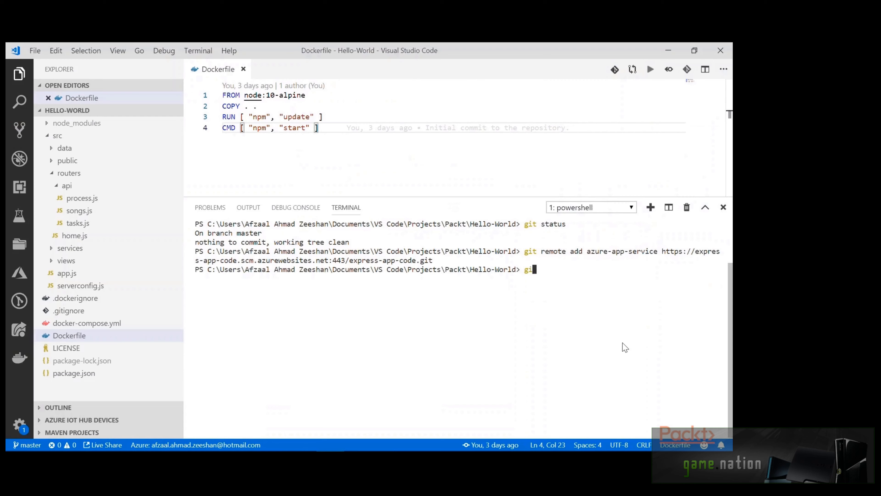
pyautogui.press('Return')
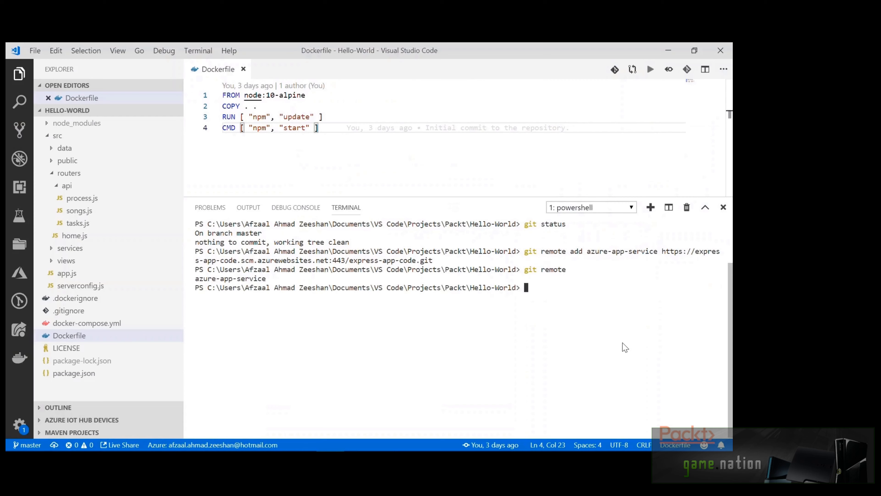
pyautogui.write('clear')
pyautogui.press('Return')
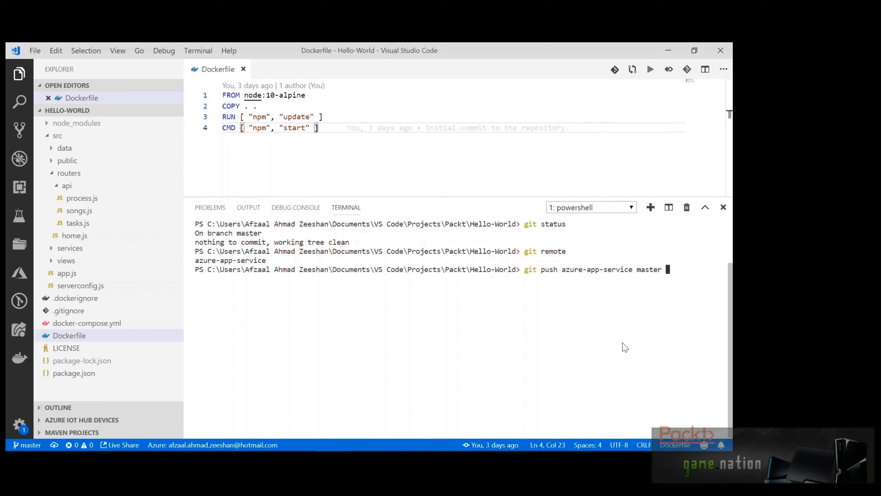
pyautogui.press('Return')
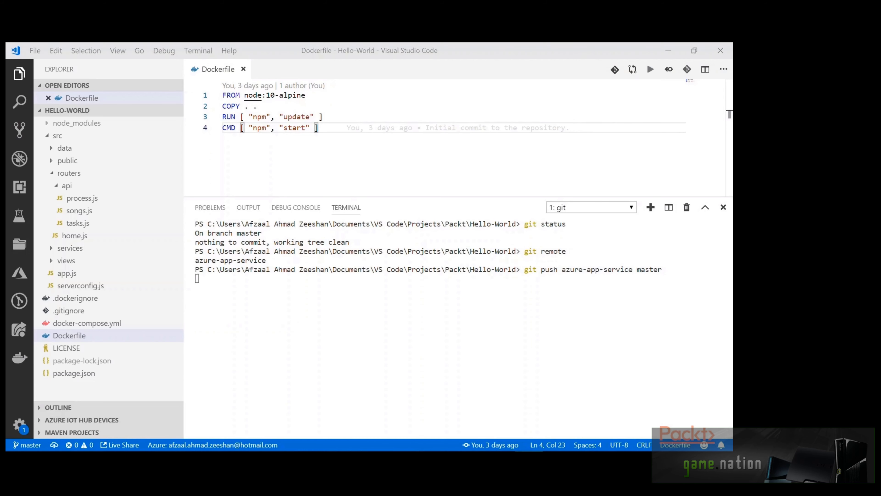
pyautogui.moveTo(575, 268); pyautogui.dragTo(320, 153)
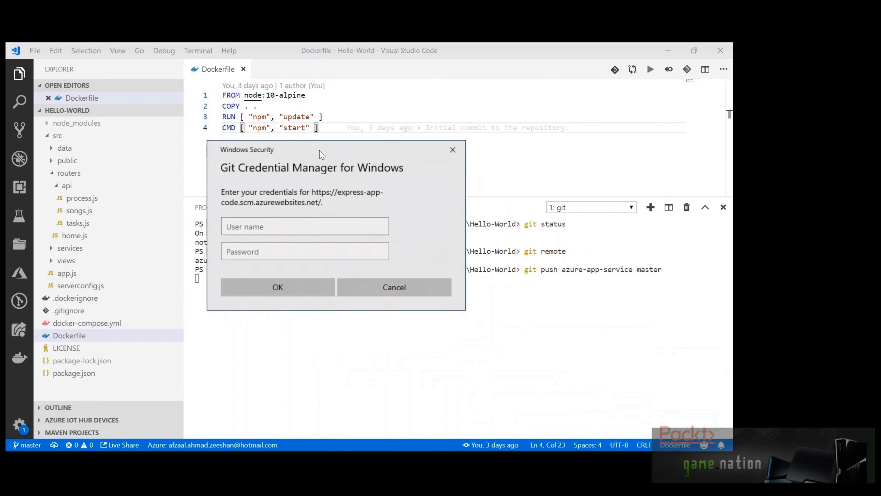
# Copy the app deployment username from the portal and paste it into the Git credential prompt
pyautogui.hotkey('alt', 'Tab')
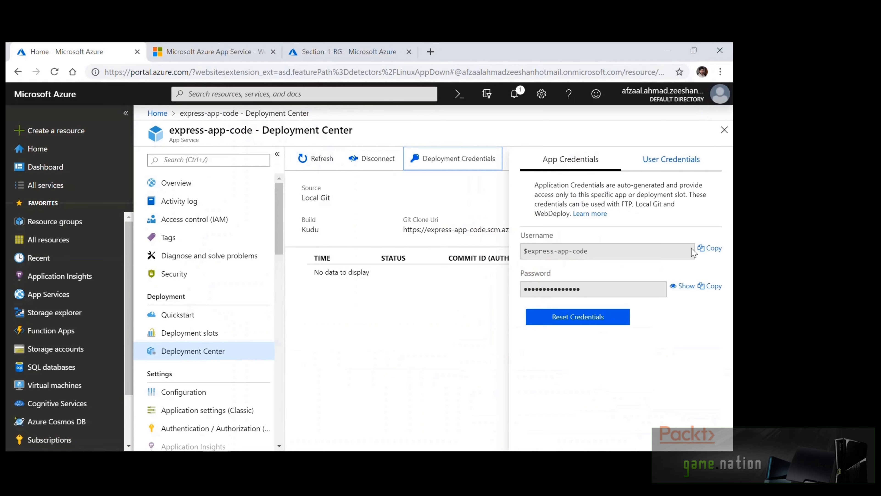
pyautogui.click(719, 250)
pyautogui.hotkey('alt', 'Tab')
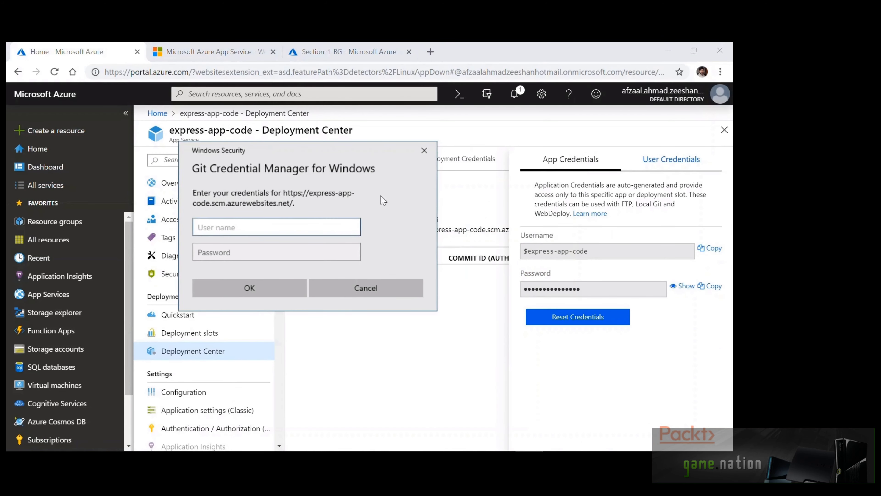
pyautogui.click(713, 248)
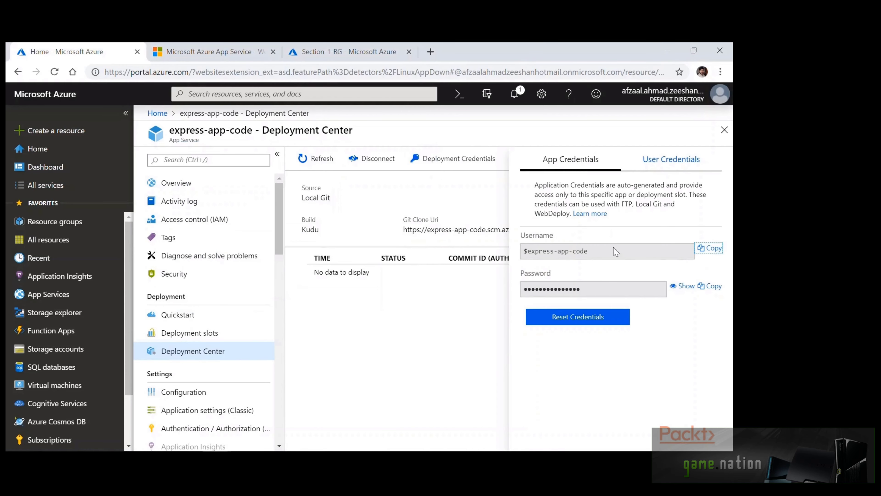
pyautogui.hotkey('alt', 'Tab')
pyautogui.hotkey('ctrl', 'v')
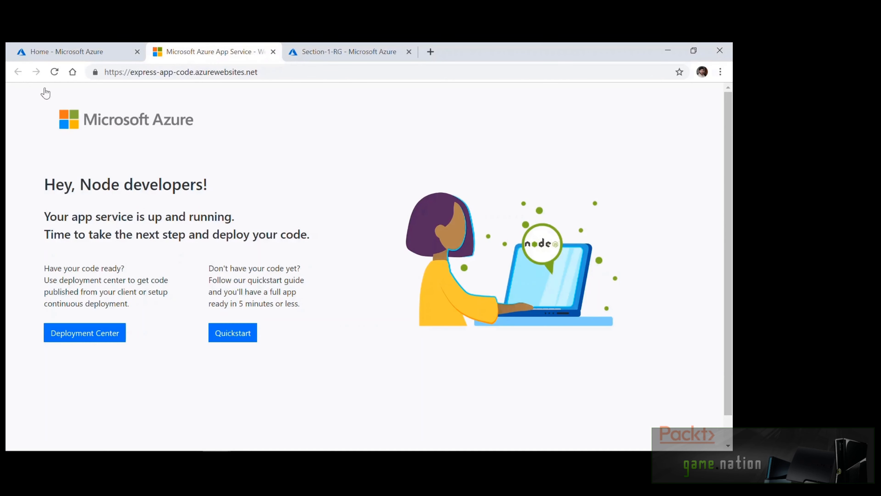
# Refresh express-app-code.azurewebsites.net until the deployed Node.js Home Page appears
pyautogui.click(55, 72)
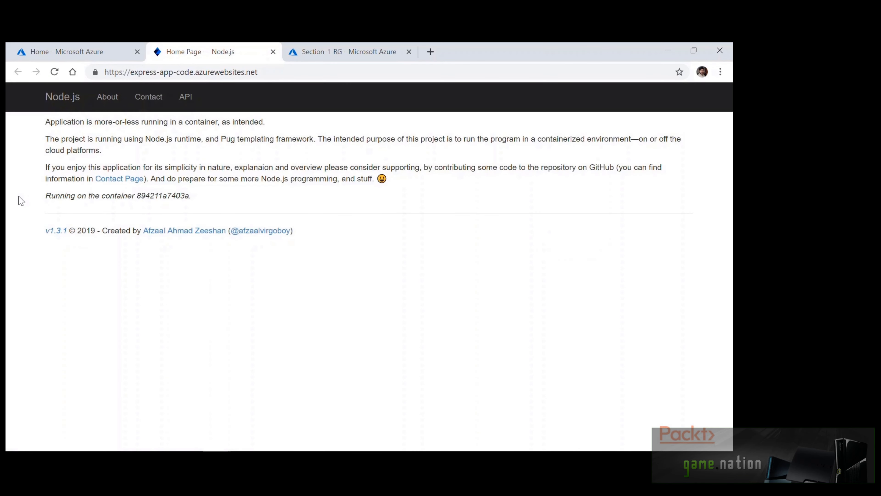
pyautogui.click(64, 97)
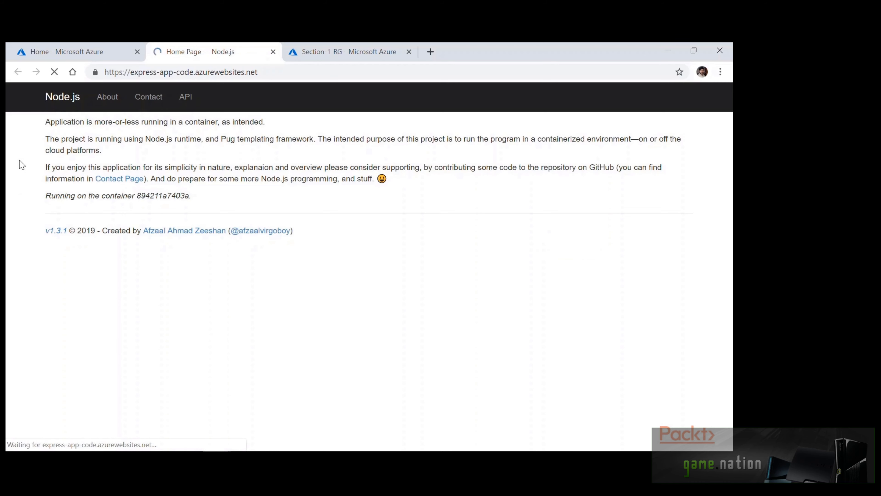
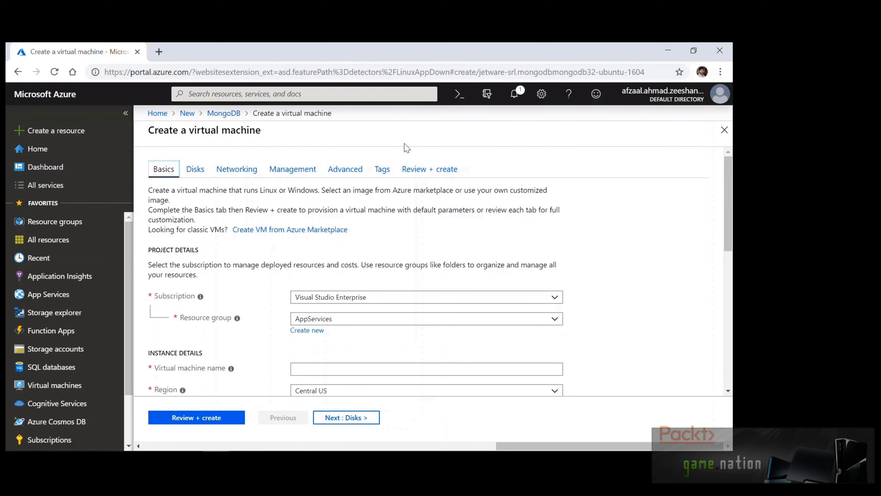
# Create a new resource group named Section-2-RG and submit it with Review + Create
pyautogui.click(63, 225)
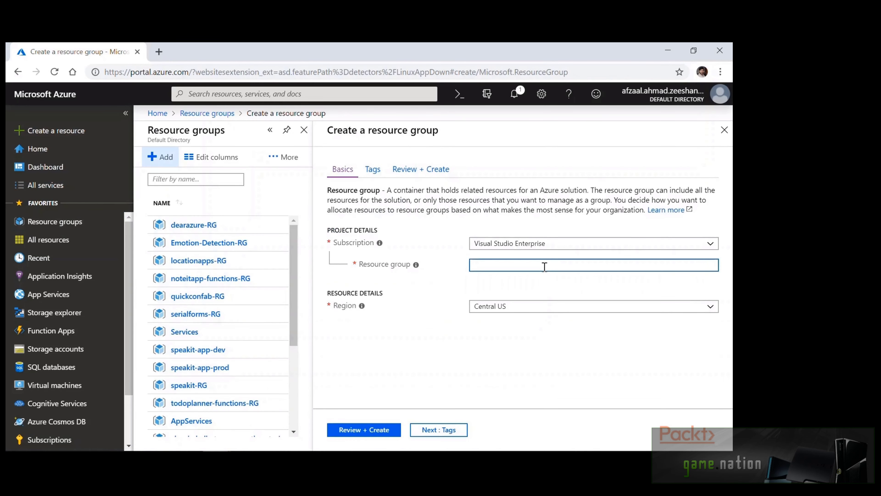
pyautogui.write('Section-2-RG')
pyautogui.click(520, 368)
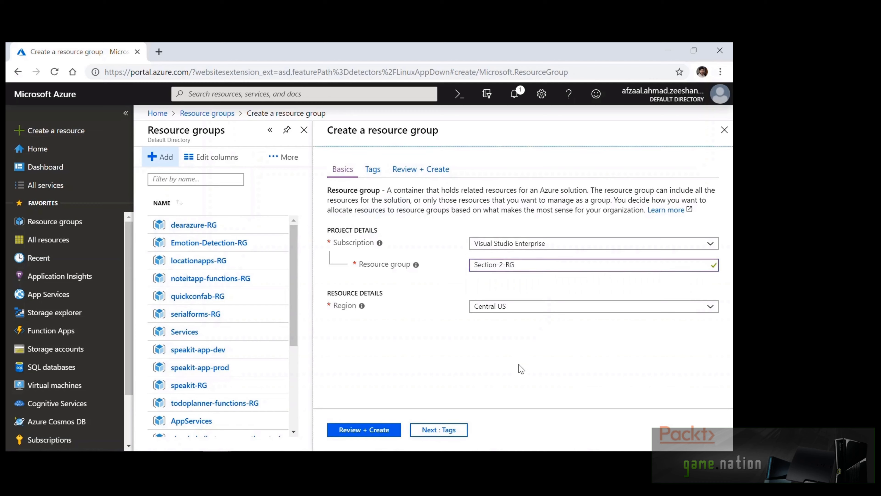
pyautogui.click(357, 430)
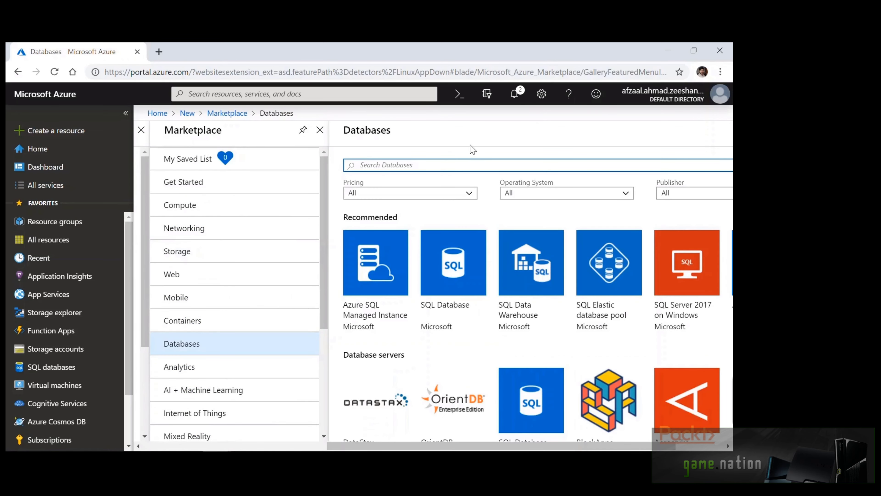
# Find Azure Cosmos DB by searching 'cosmos' and start a new account
pyautogui.write('cosmo')
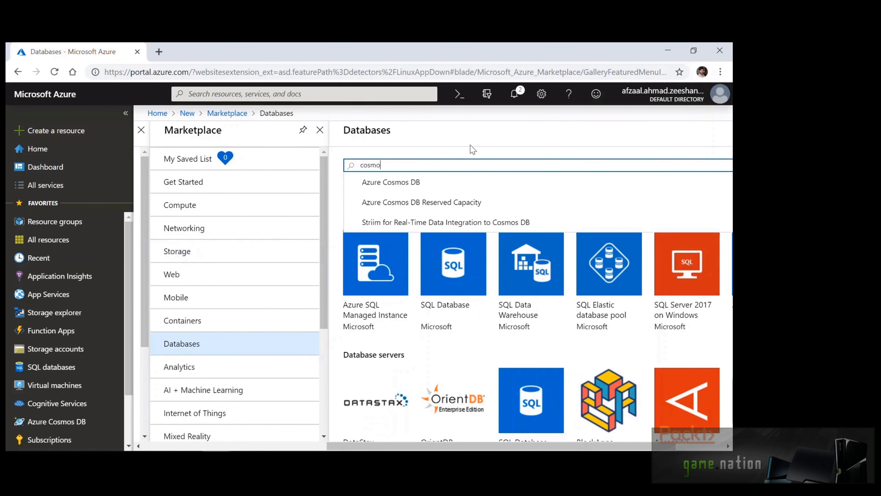
pyautogui.write('s')
pyautogui.click(461, 182)
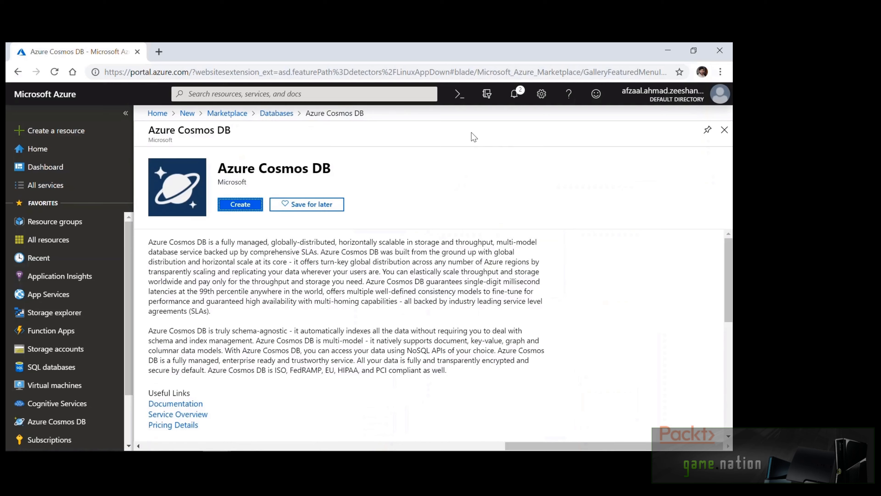
pyautogui.click(242, 204)
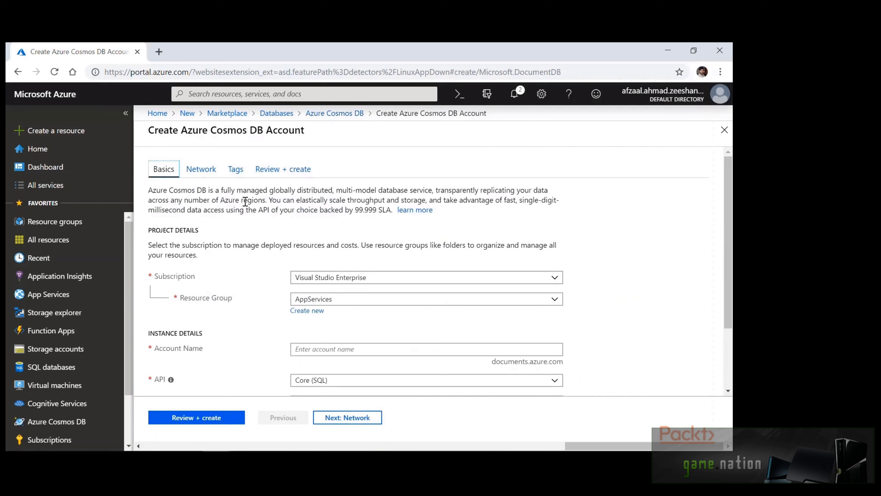
# Put the account in Section-2-RG, name it nosql-mongodb-paas, and choose the MongoDB API
pyautogui.click(446, 300)
pyautogui.click(342, 274)
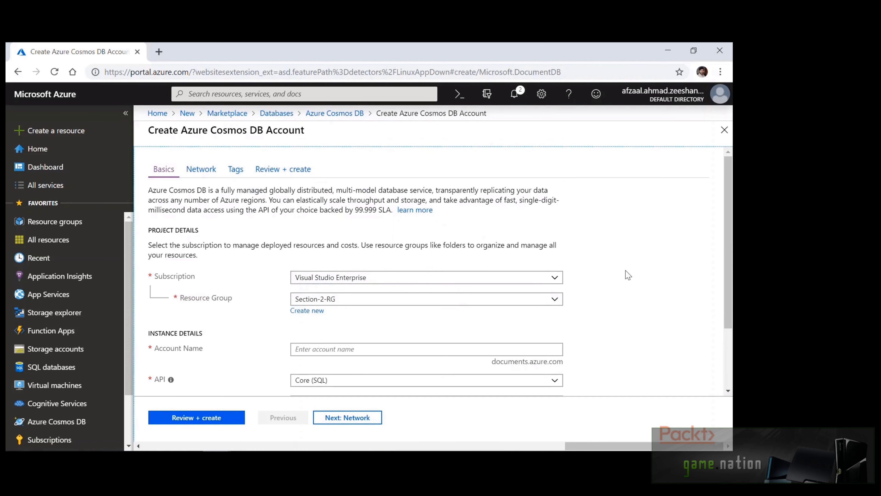
pyautogui.scroll(-3, 626, 273)
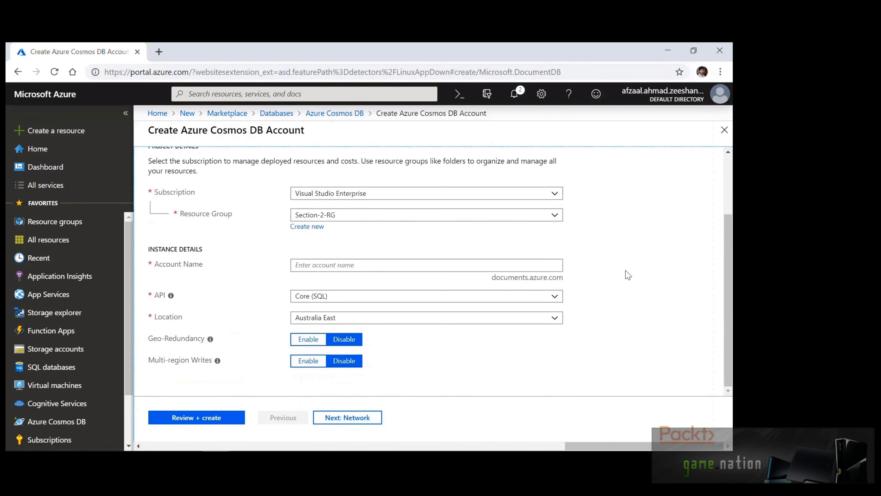
pyautogui.click(553, 264)
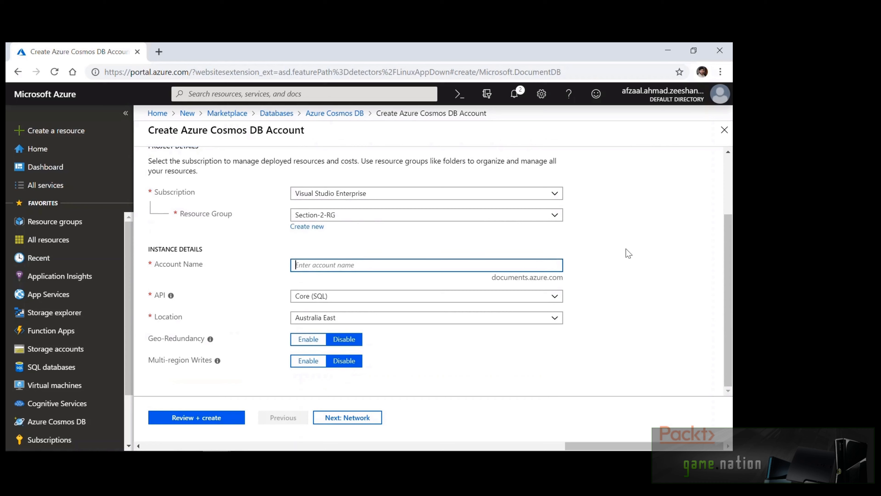
pyautogui.write('nosql-mongodb-paas')
pyautogui.click(556, 298)
pyautogui.click(473, 324)
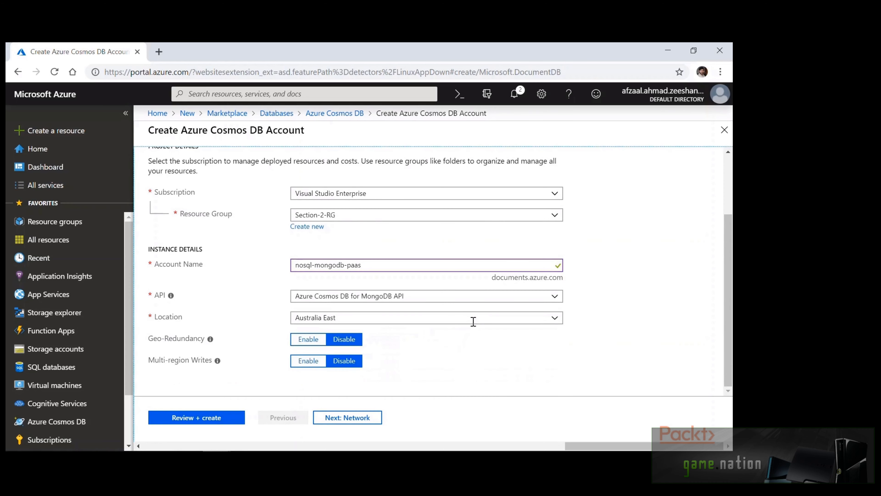
# Keep Australia East as location, enable geo-redundancy, and proceed through networking to review
pyautogui.click(474, 318)
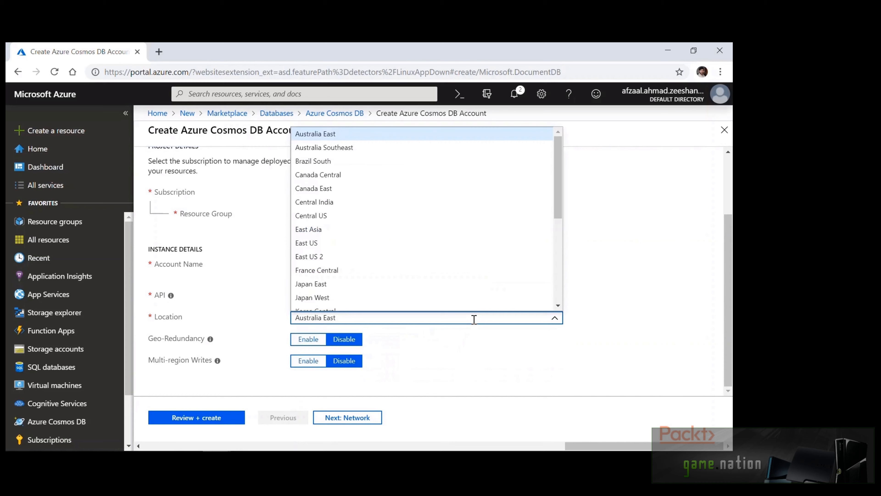
pyautogui.scroll(-5, 549, 248)
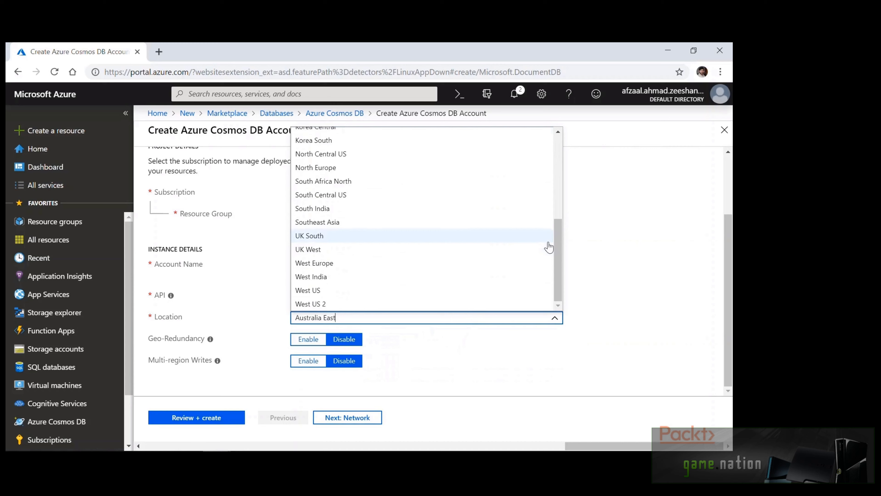
pyautogui.click(609, 256)
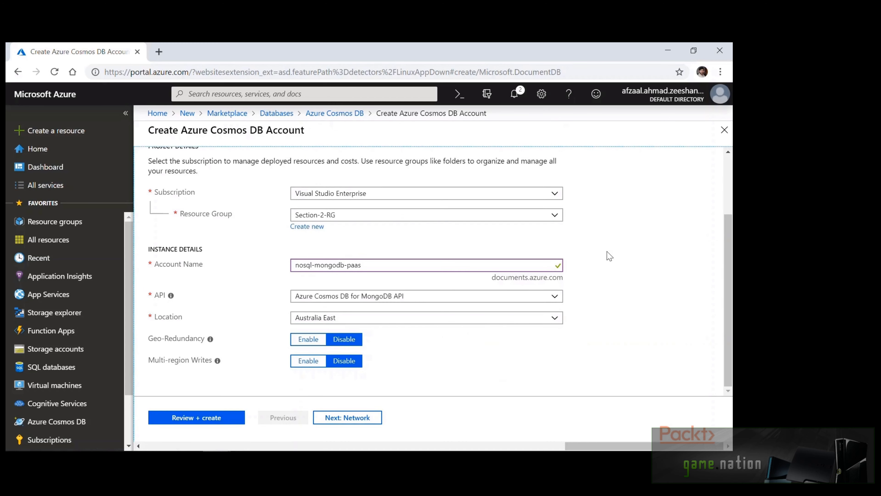
pyautogui.moveTo(211, 339)
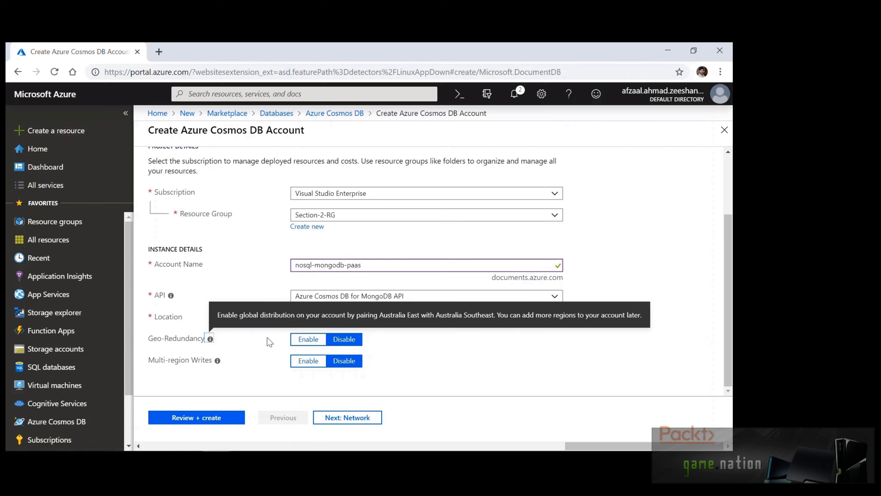
pyautogui.click(308, 339)
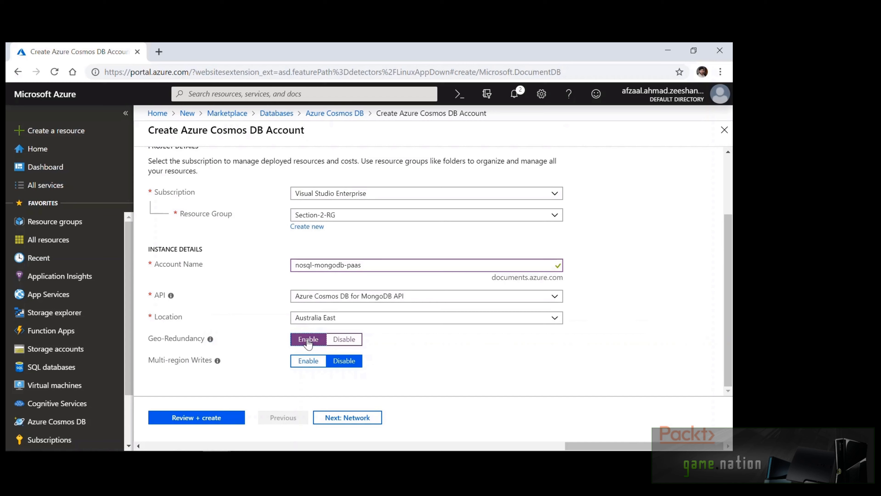
pyautogui.scroll(3, 258, 241)
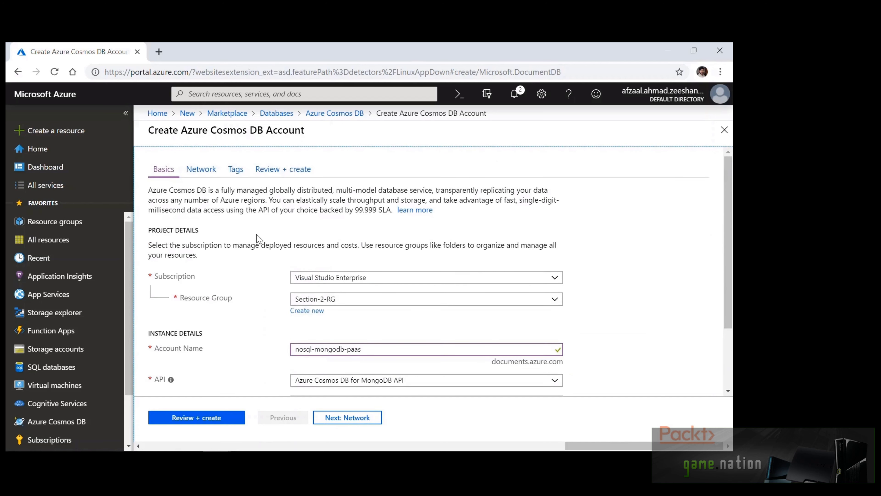
pyautogui.click(204, 170)
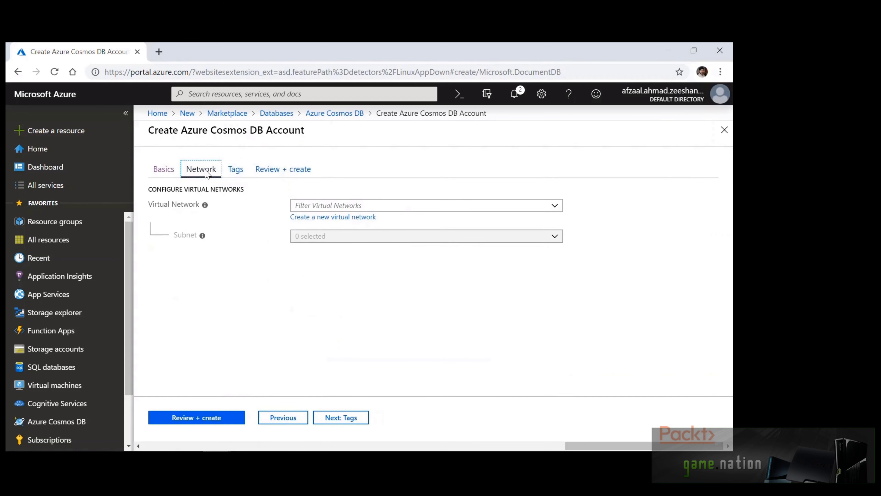
pyautogui.click(200, 426)
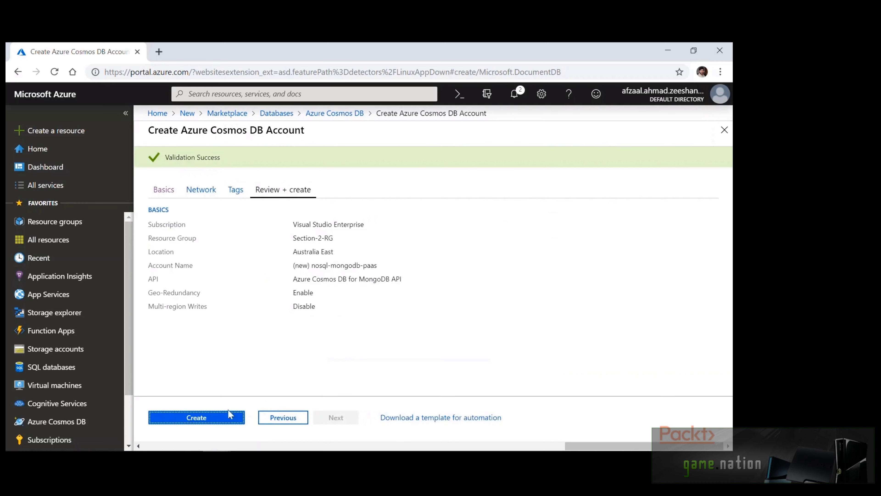
# Deploy the nosql-mongodb-paas account and go to the resource when deployment completes
pyautogui.click(224, 418)
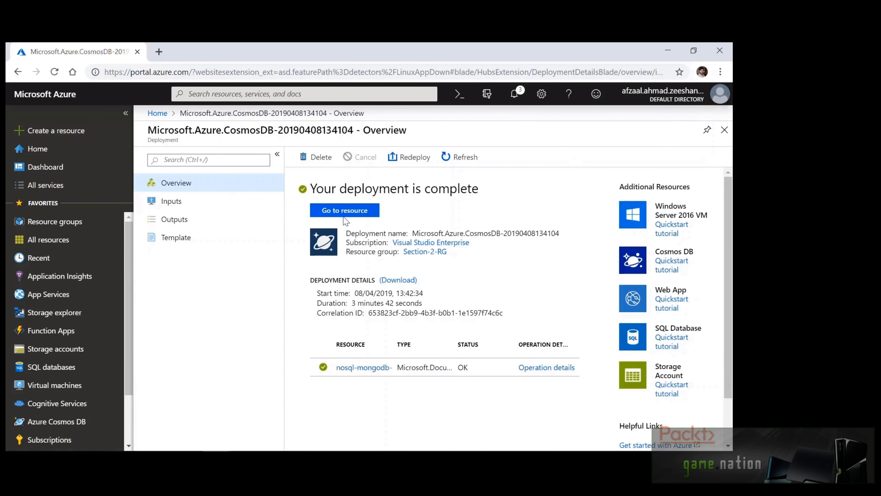
pyautogui.click(344, 211)
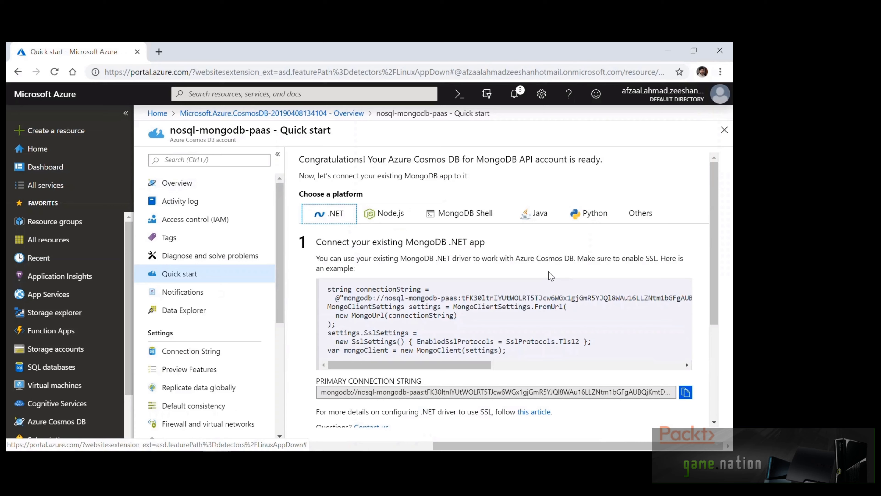
# Show the Node.js connection example on the Quick start page
pyautogui.click(384, 213)
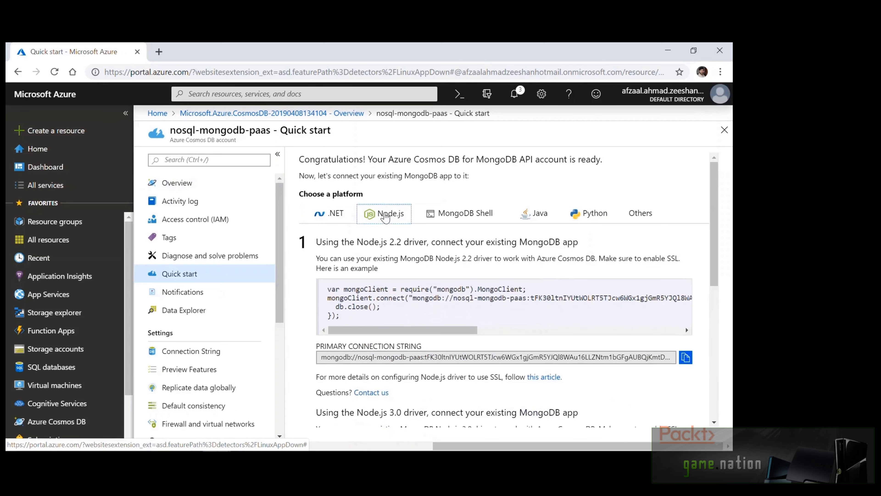
pyautogui.click(511, 189)
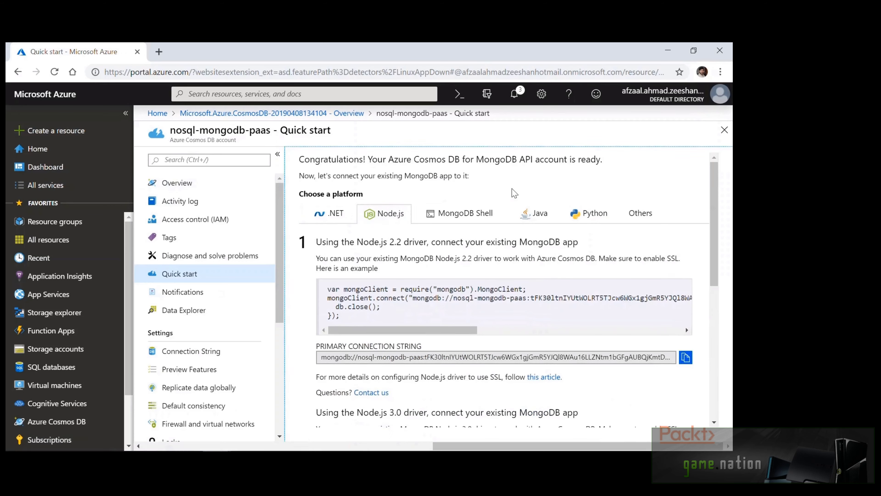
pyautogui.scroll(-5, 577, 276)
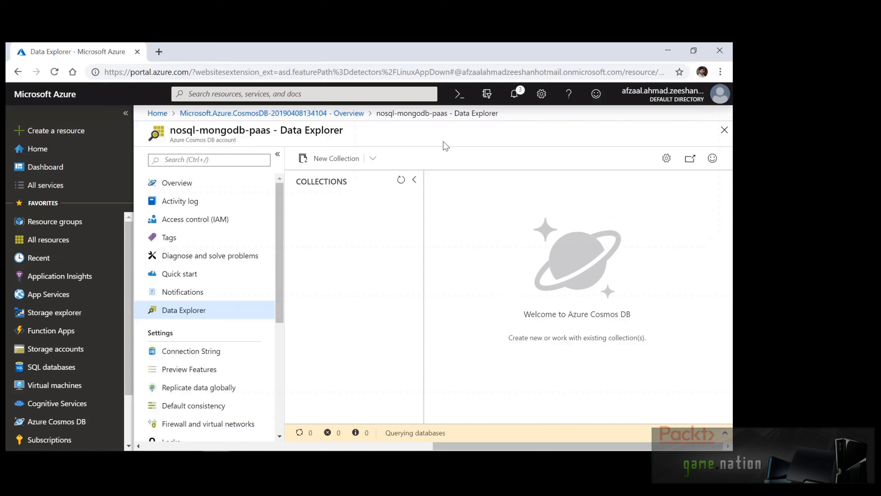
# Check the New Collection form, then view the Connection String page with port 10255
pyautogui.click(319, 168)
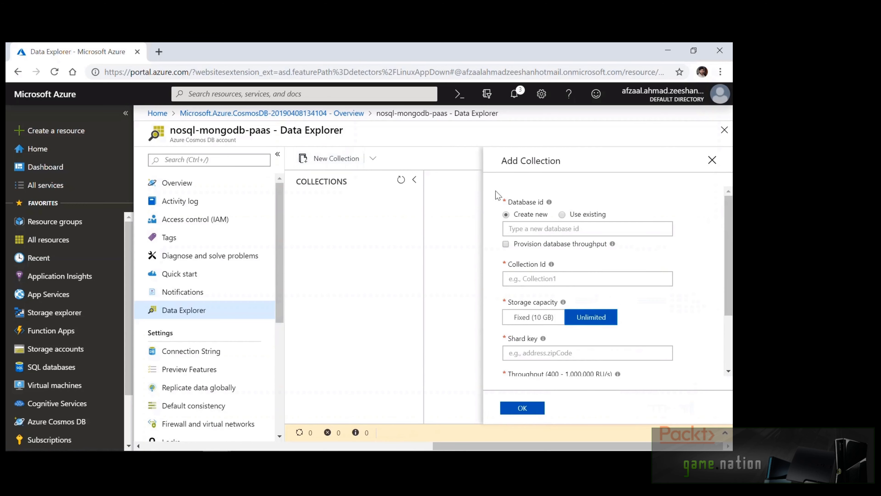
pyautogui.scroll(-3, 699, 221)
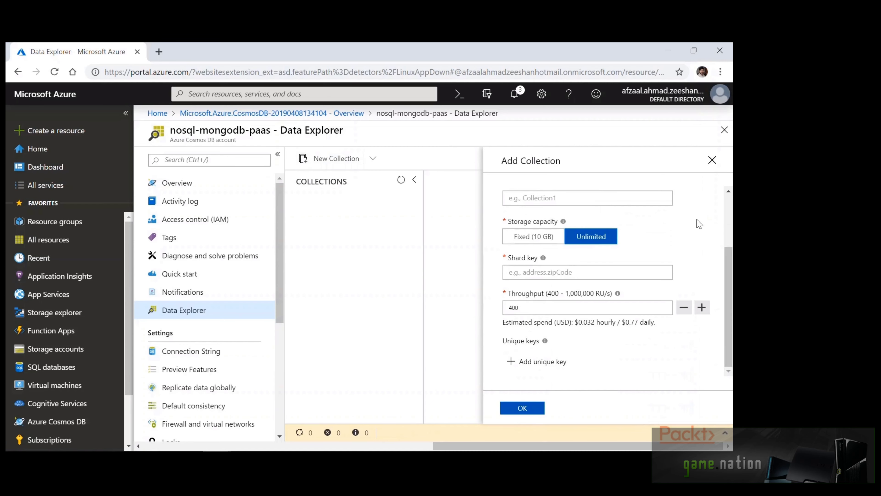
pyautogui.scroll(-3, 208, 278)
pyautogui.click(215, 240)
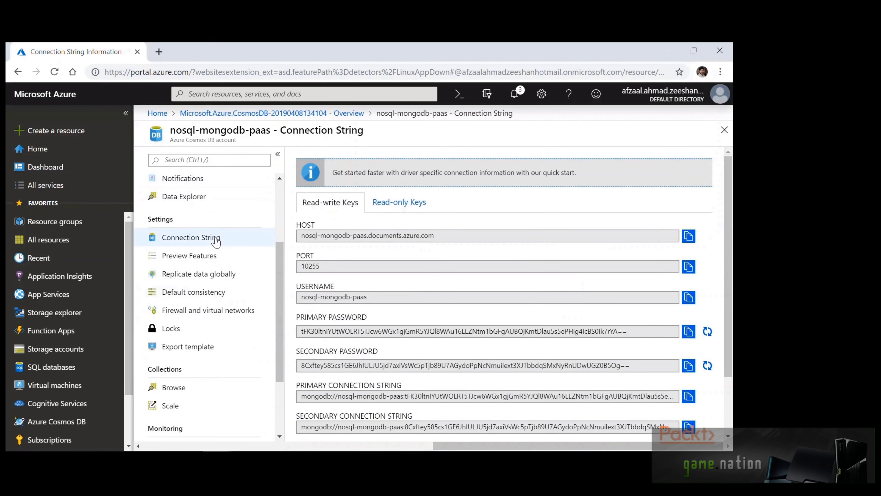
# Check Preview Features, then view the replication map: Australia East write, Australia Southeast read
pyautogui.scroll(-3, 293, 241)
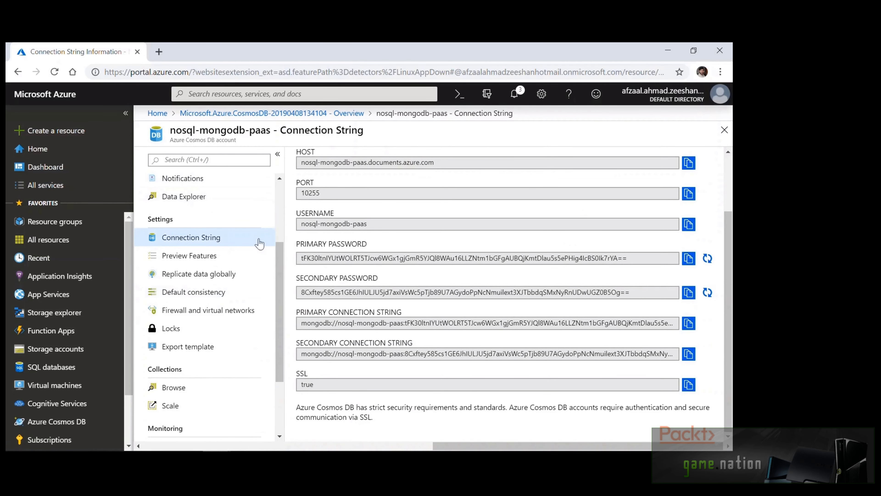
pyautogui.click(232, 255)
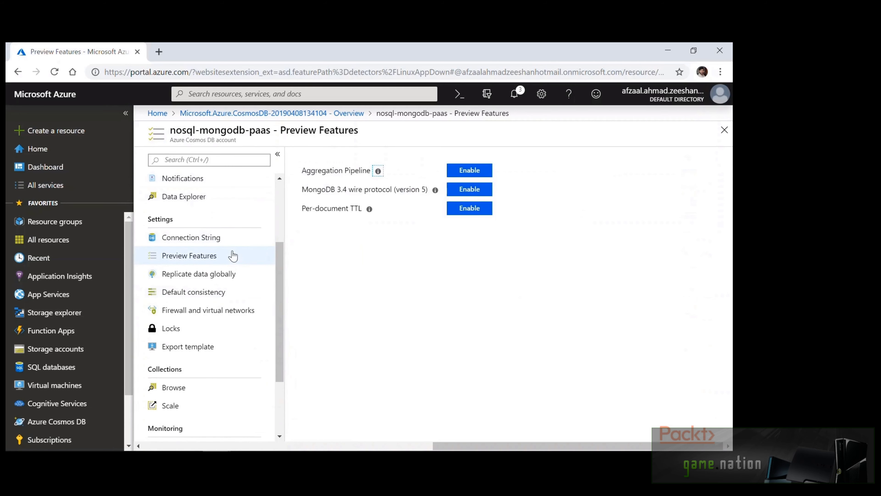
pyautogui.click(236, 275)
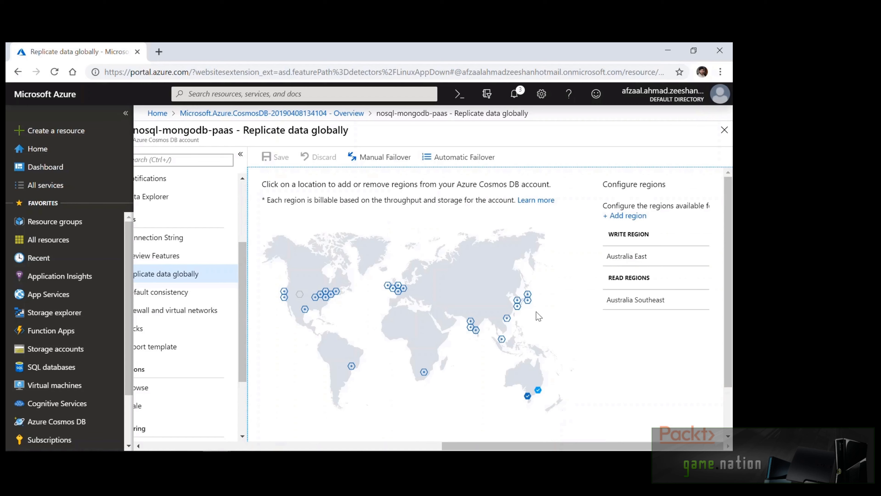
pyautogui.click(517, 306)
pyautogui.click(398, 290)
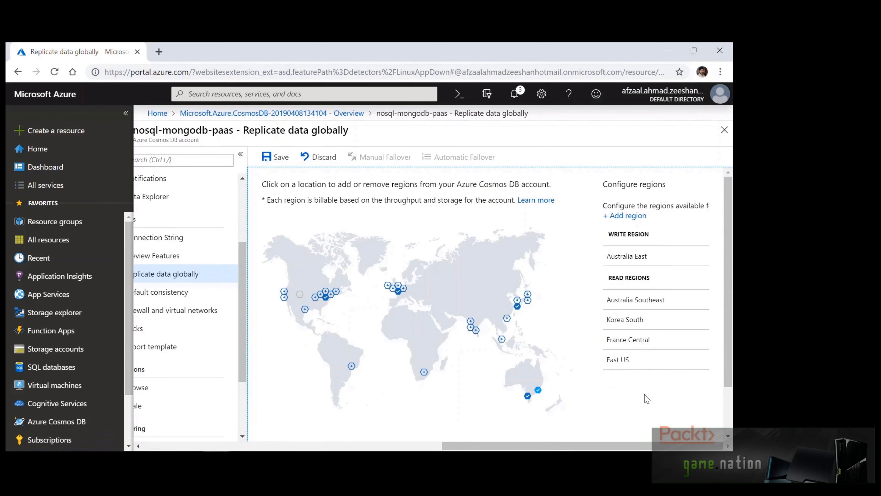
pyautogui.scroll(-2, 647, 399)
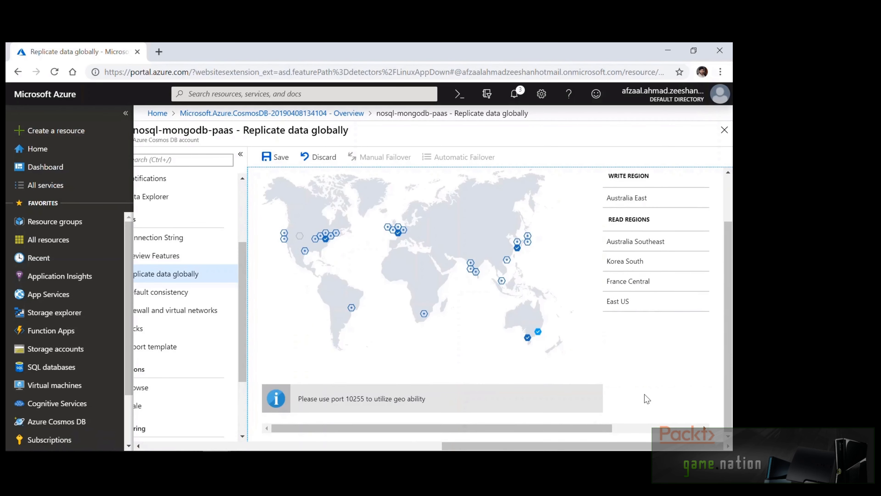
pyautogui.scroll(2, 647, 399)
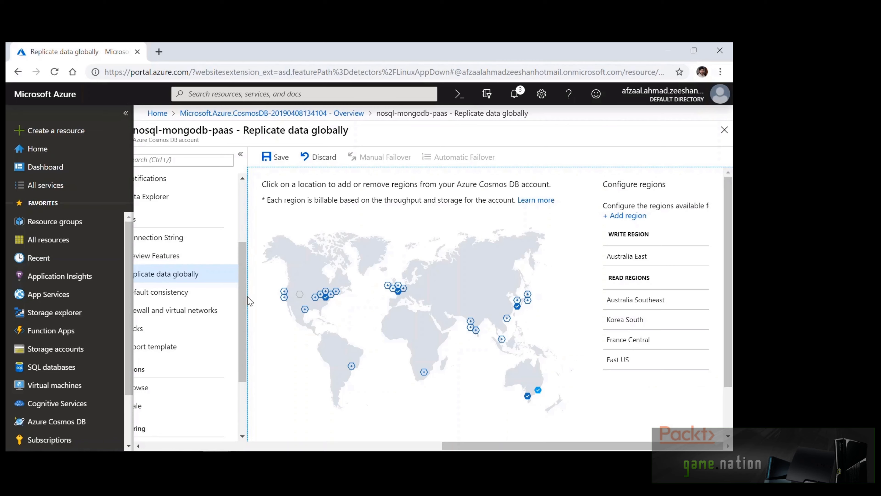
pyautogui.click(316, 158)
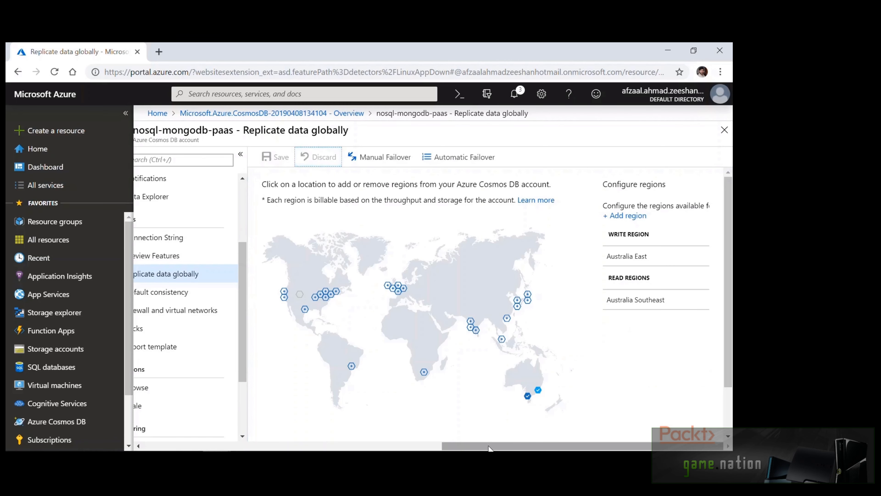
pyautogui.moveTo(489, 448); pyautogui.dragTo(435, 447)
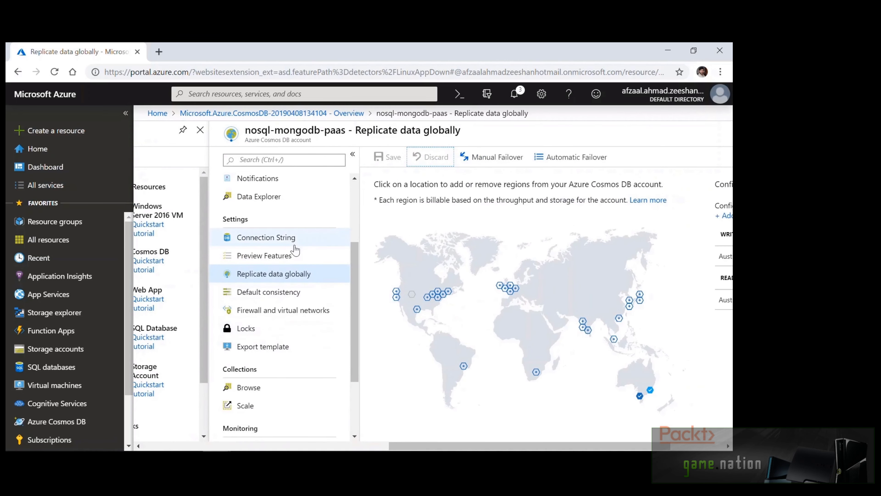
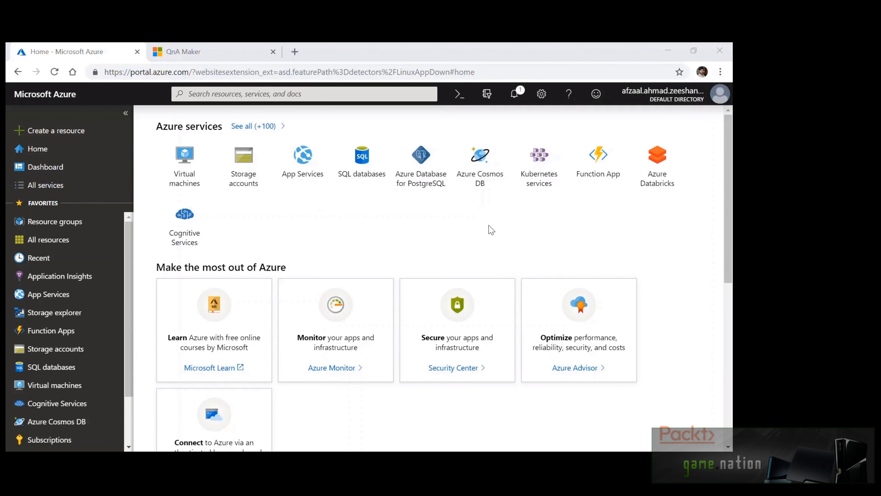
# Find QnA Maker via a 'qna' search in Create a resource and start creating it
pyautogui.click(87, 132)
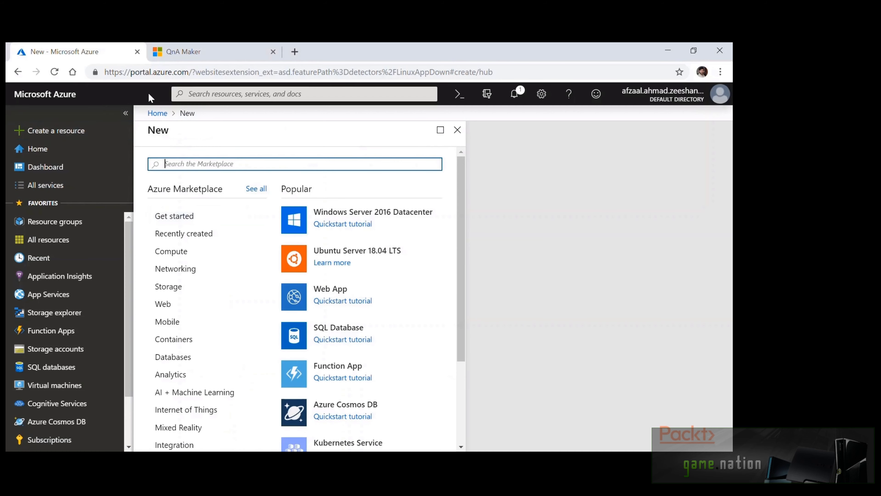
pyautogui.write('qna')
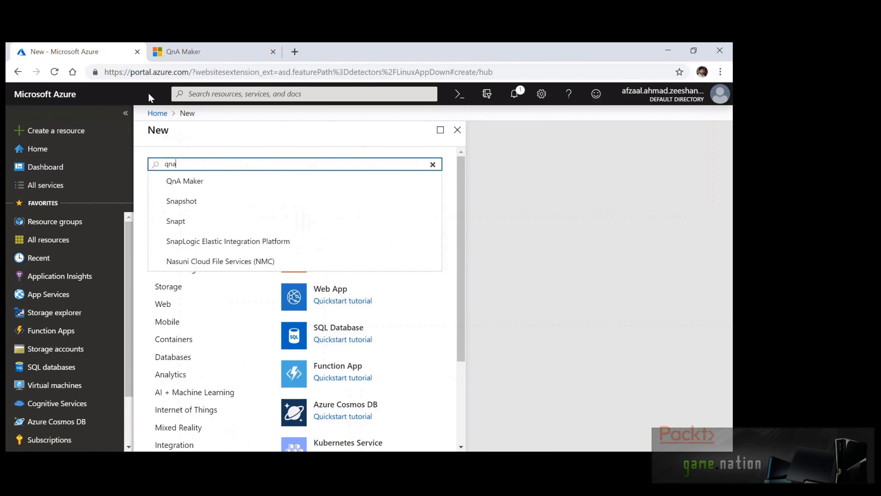
pyautogui.click(183, 176)
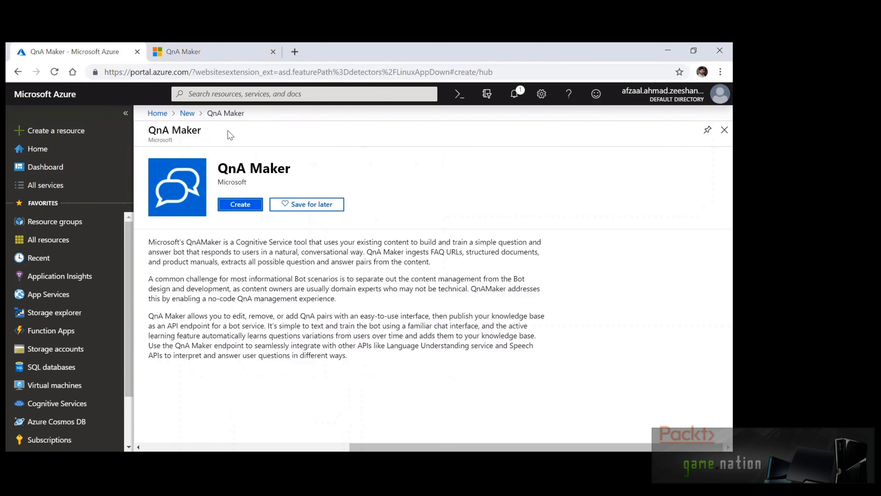
pyautogui.click(241, 205)
# Name the resource serverless-faqs, choose the F0 pricing tier, and submit it
pyautogui.write('serverless0')
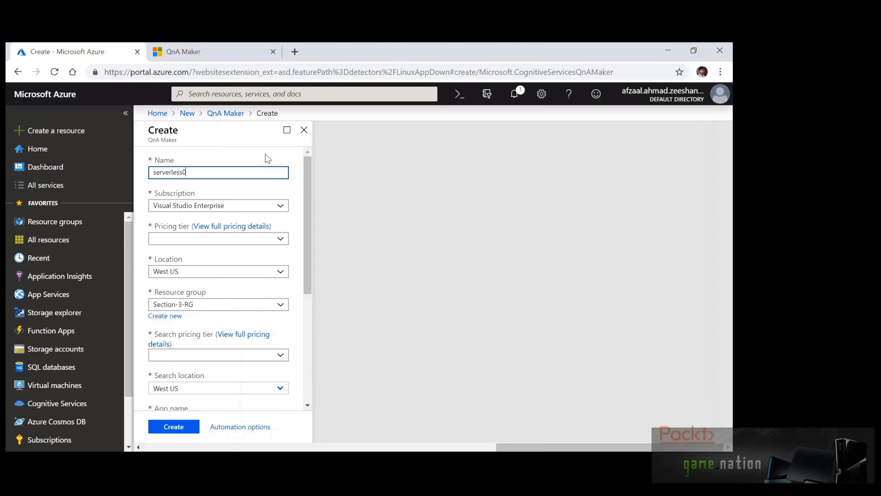
pyautogui.press('BackSpace')
pyautogui.write('-faqs')
pyautogui.click(265, 153)
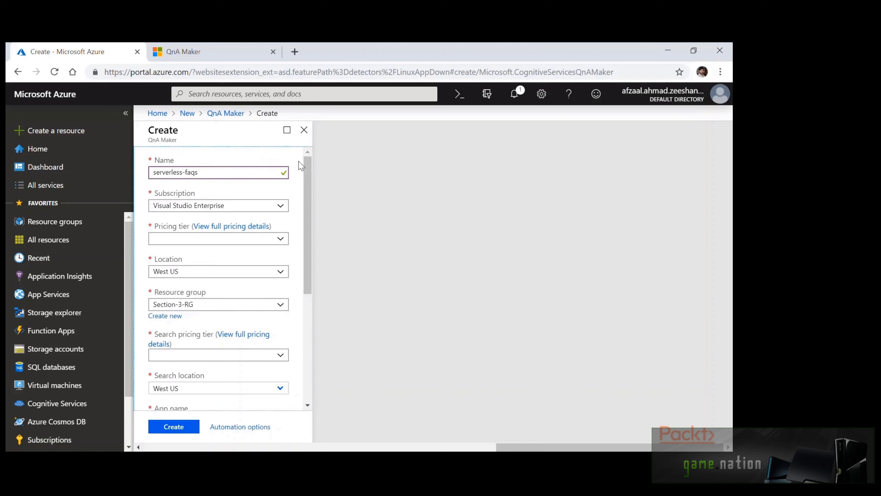
pyautogui.click(282, 239)
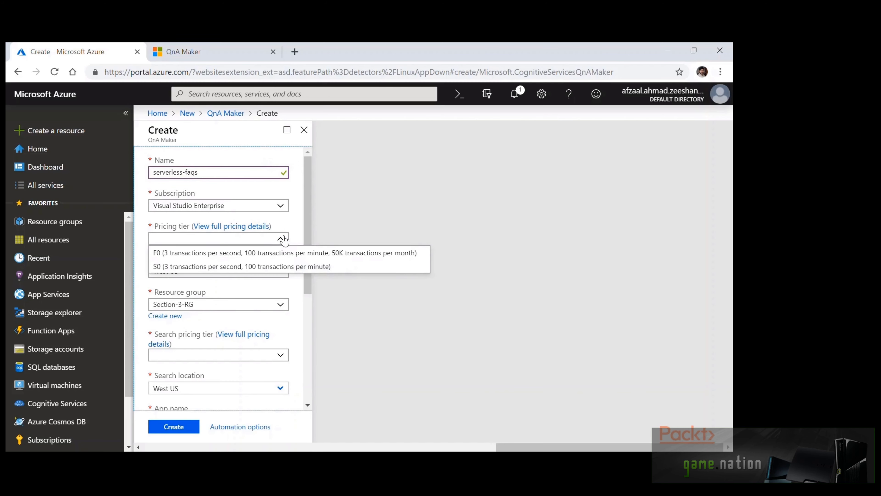
pyautogui.click(277, 253)
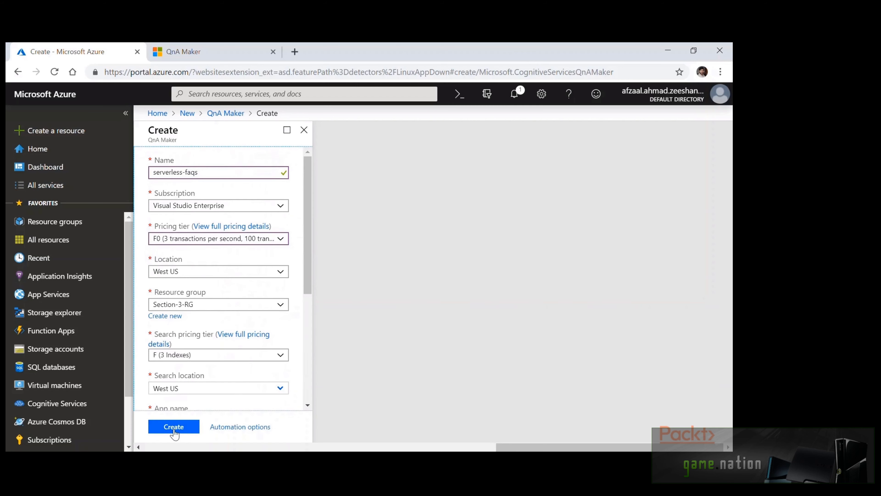
pyautogui.click(173, 427)
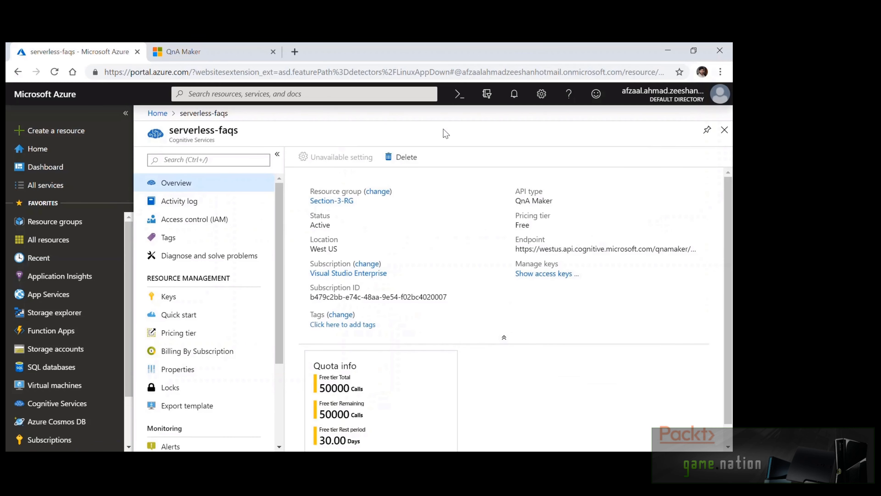
# Review the serverless-faqs Overview blade, then switch to the QnA Maker site's knowledge base list
pyautogui.scroll(-1, 634, 315)
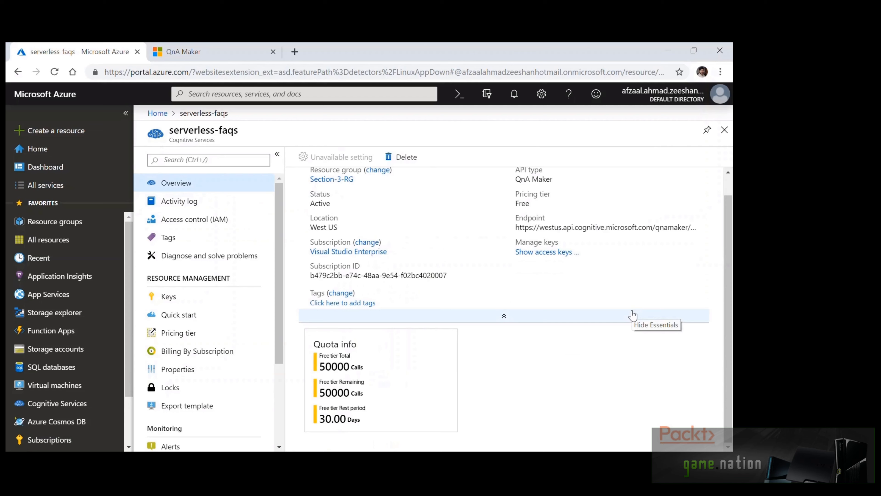
pyautogui.scroll(1, 620, 373)
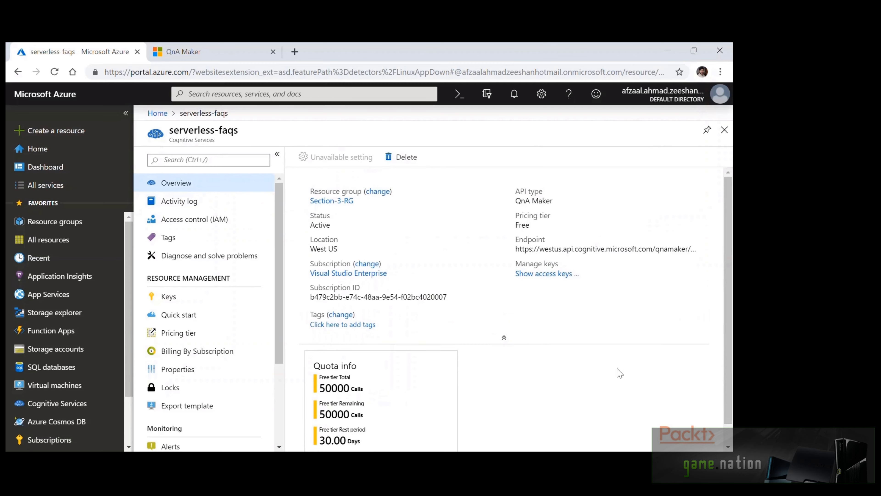
pyautogui.click(242, 52)
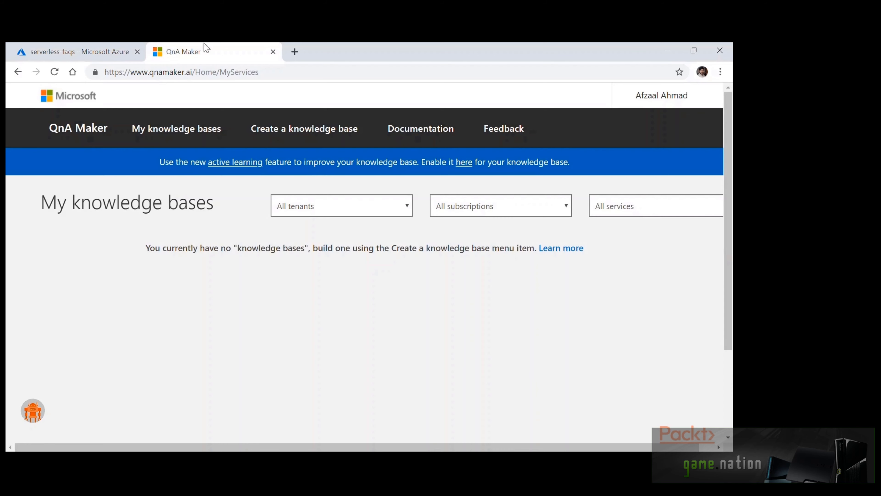
# Connect the new knowledge base to the default directory, Visual Studio Enterprise subscription and serverless-faqs service
pyautogui.click(311, 138)
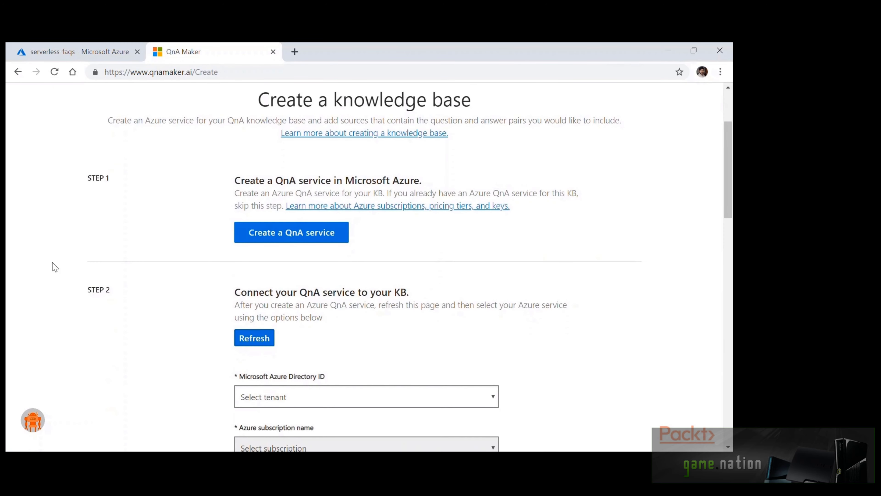
pyautogui.scroll(-3, 53, 266)
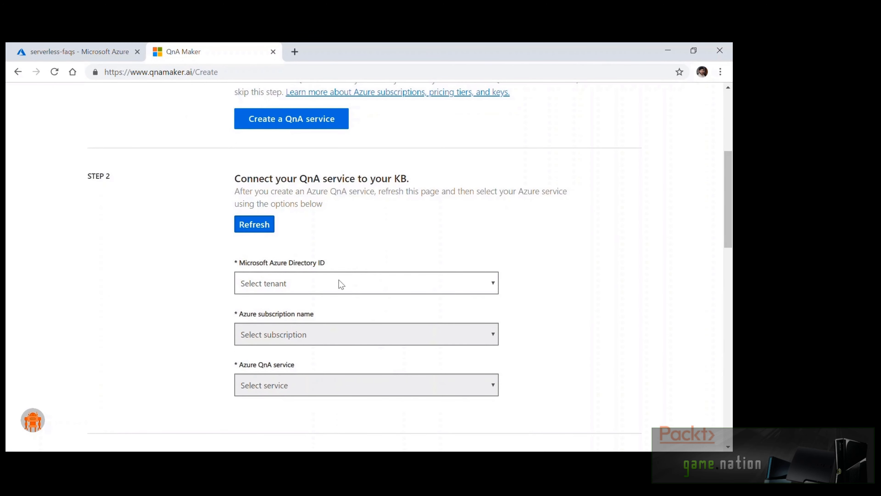
pyautogui.click(342, 284)
pyautogui.click(365, 309)
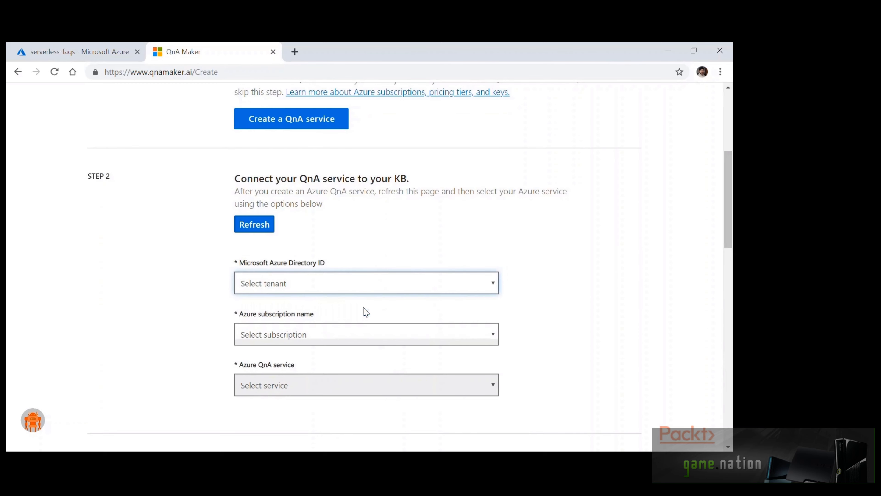
pyautogui.click(370, 334)
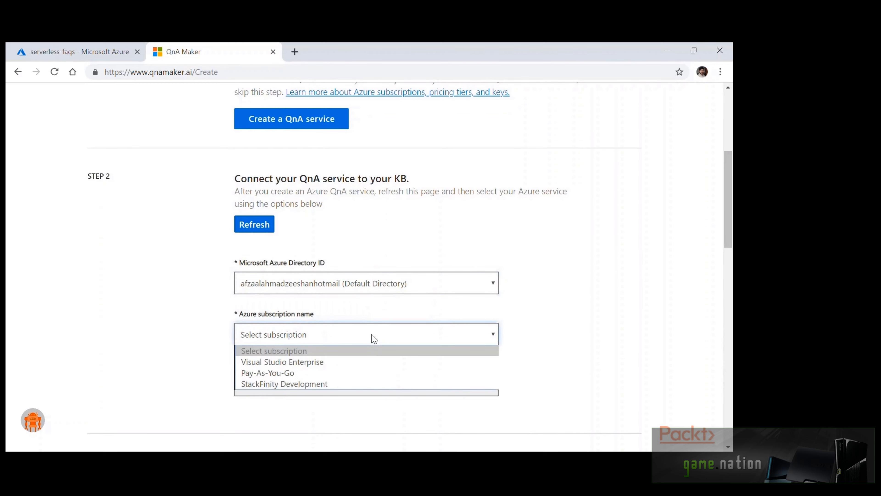
pyautogui.click(373, 365)
pyautogui.scroll(-3, 546, 329)
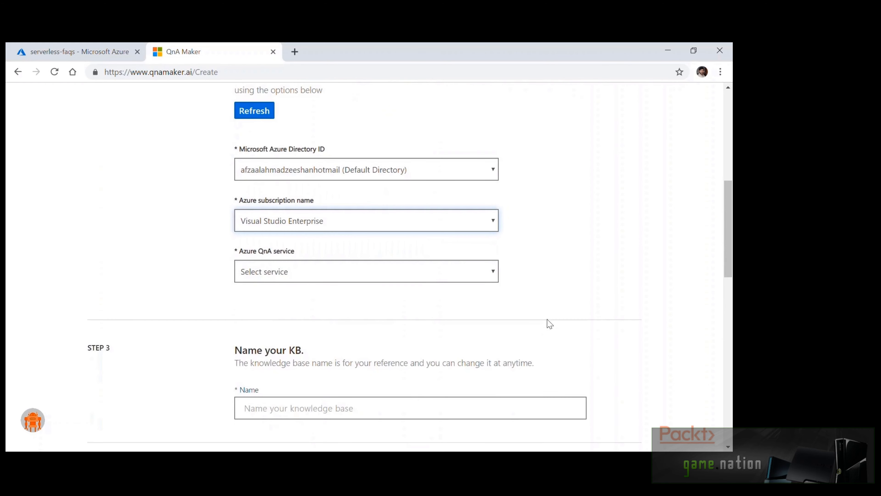
pyautogui.click(480, 274)
pyautogui.click(481, 300)
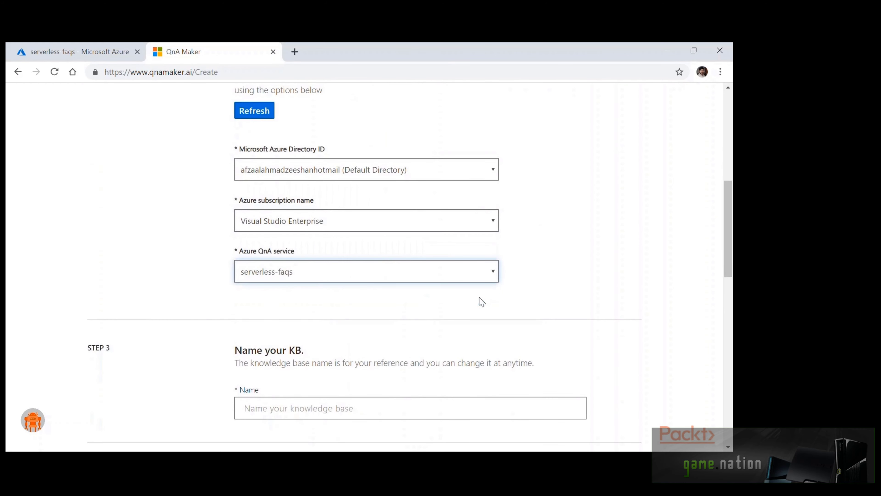
# Name the knowledge base serverless-faqs, leave sources and chit-chat empty, and create it
pyautogui.scroll(-3, 594, 270)
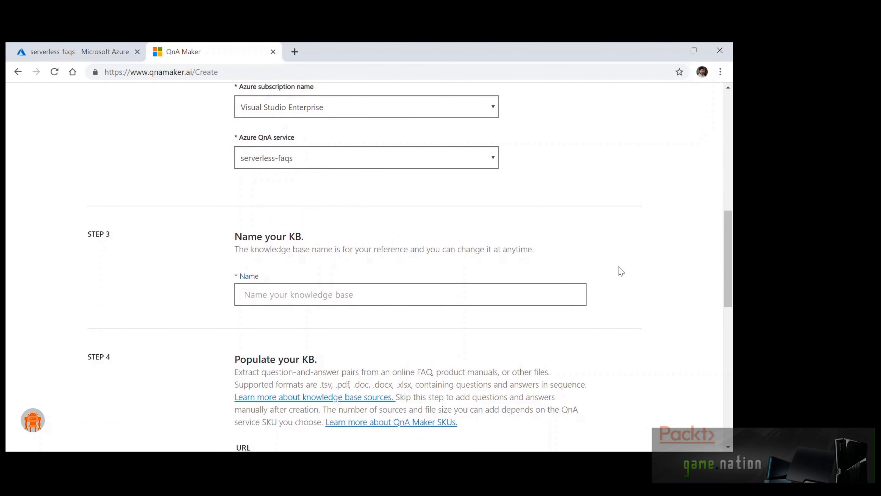
pyautogui.click(574, 299)
pyautogui.write('serverless-faqs')
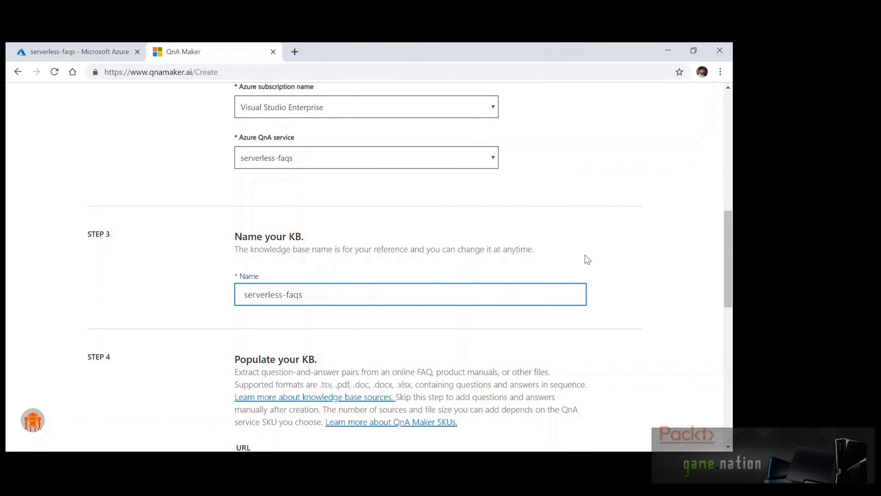
pyautogui.click(587, 259)
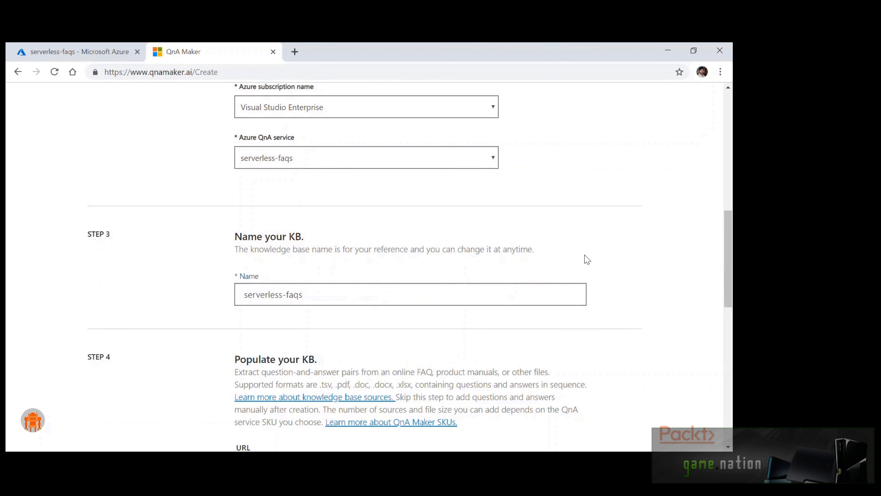
pyautogui.scroll(-6, 70, 266)
pyautogui.scroll(-1, 60, 267)
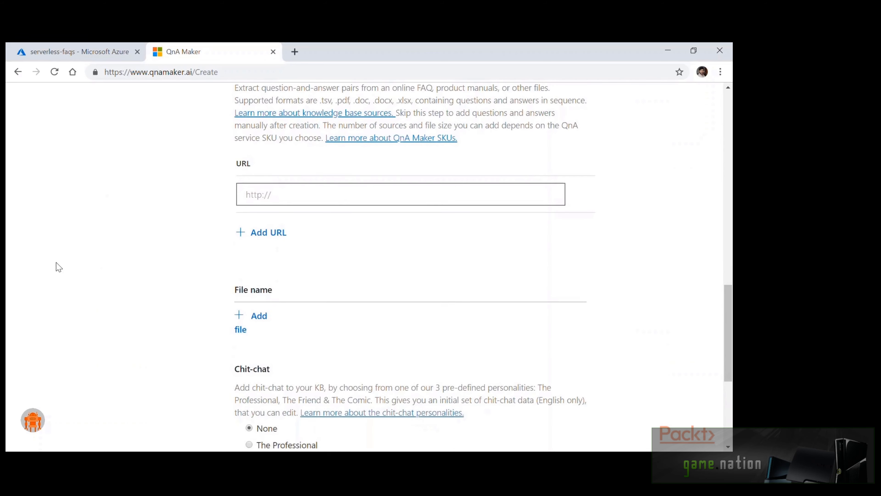
pyautogui.scroll(-3, 59, 267)
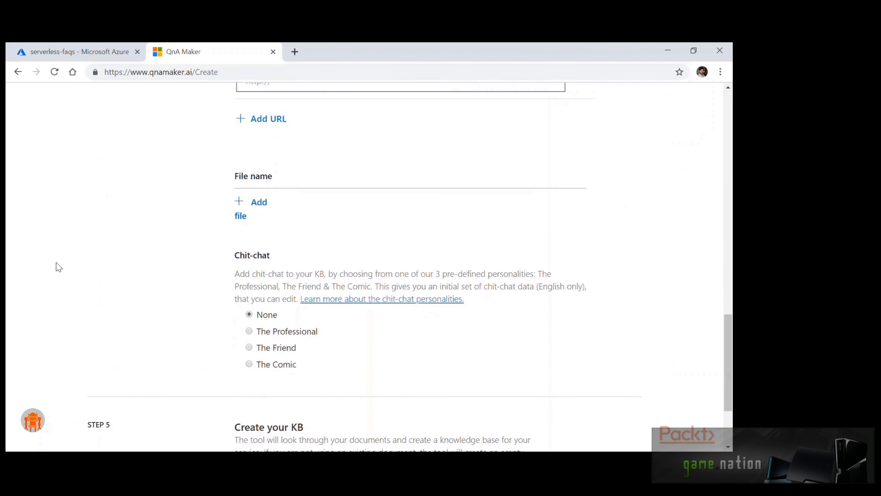
pyautogui.scroll(-3, 48, 268)
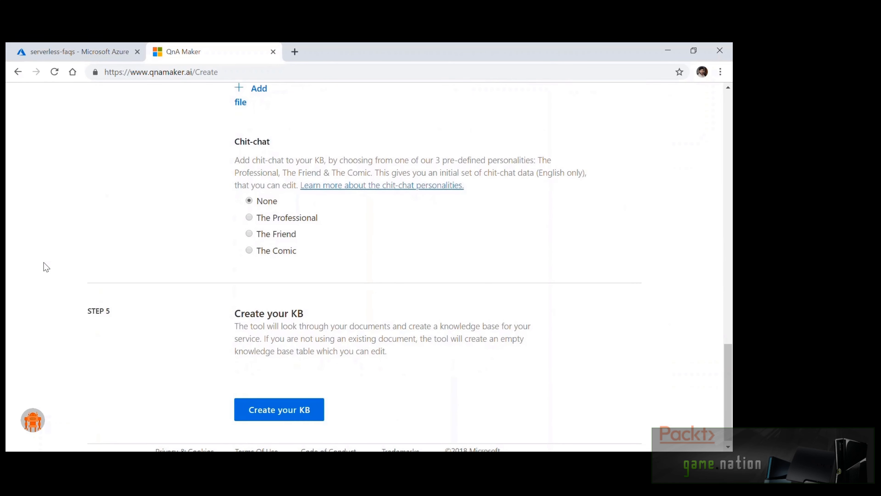
pyautogui.scroll(-1, 46, 267)
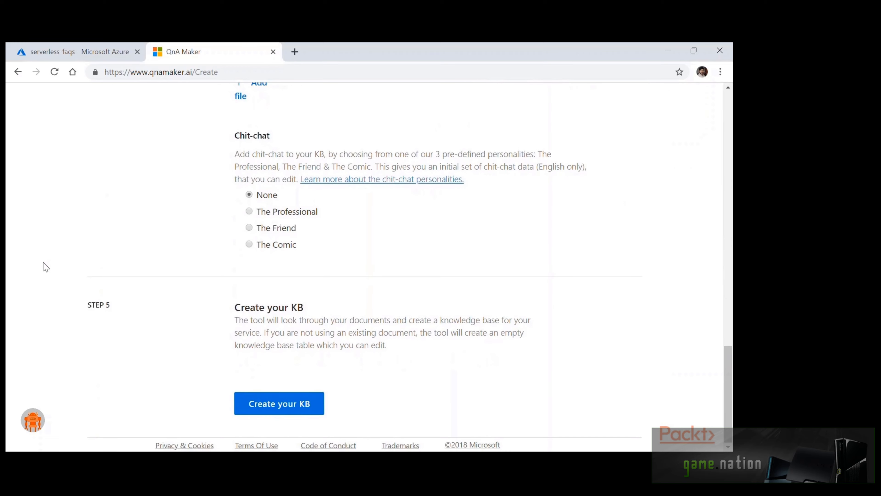
pyautogui.click(300, 414)
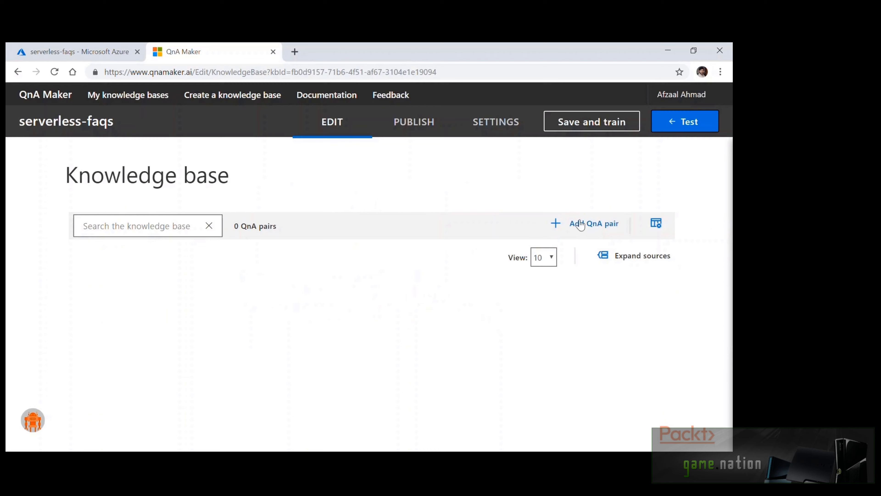
# Add a second QnA pair, save and train serverless-faqs, and open the Test panel
pyautogui.click(582, 225)
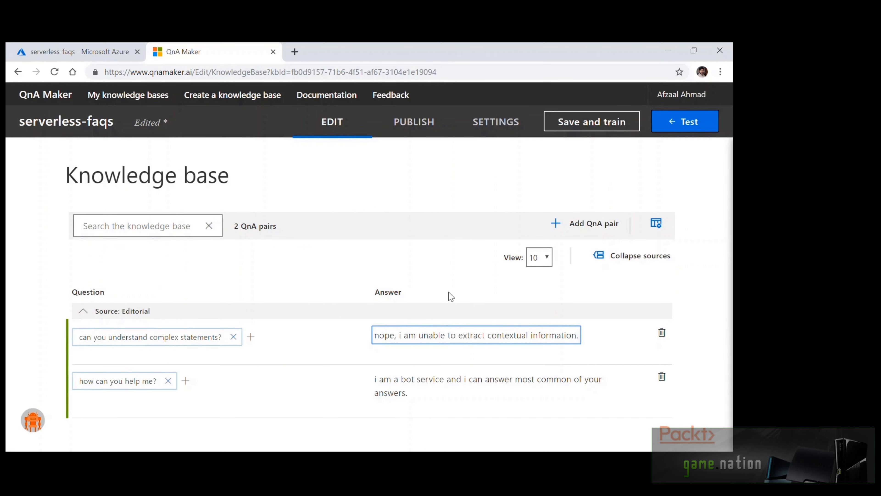
pyautogui.click(450, 296)
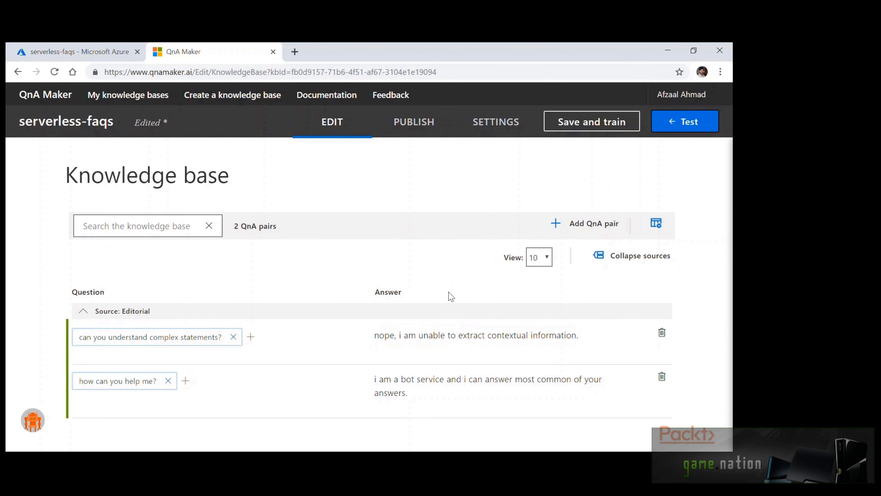
pyautogui.click(583, 122)
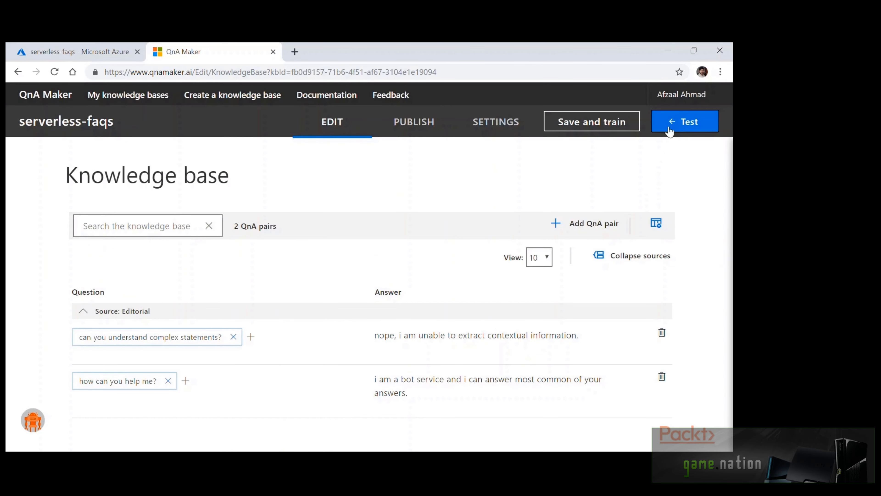
pyautogui.click(669, 130)
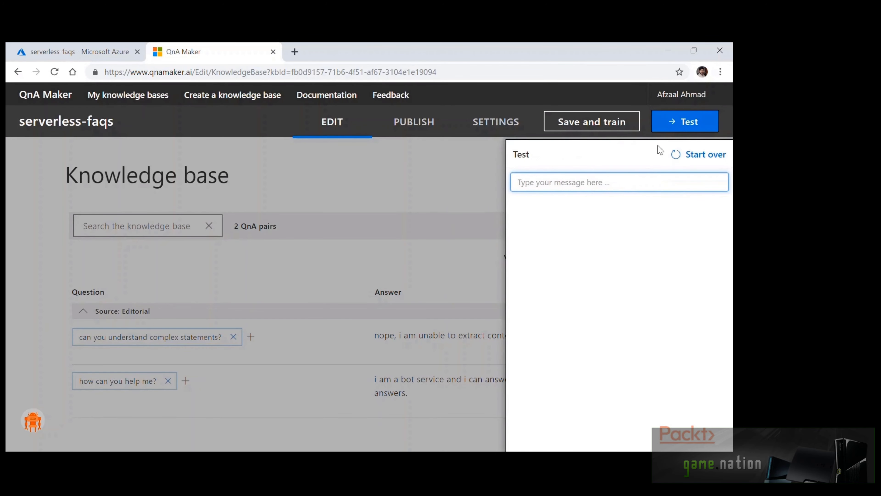
# Ask 'help me out with a question' in Test, then close it and go to PUBLISH
pyautogui.write('help me out with a question')
pyautogui.press('Return')
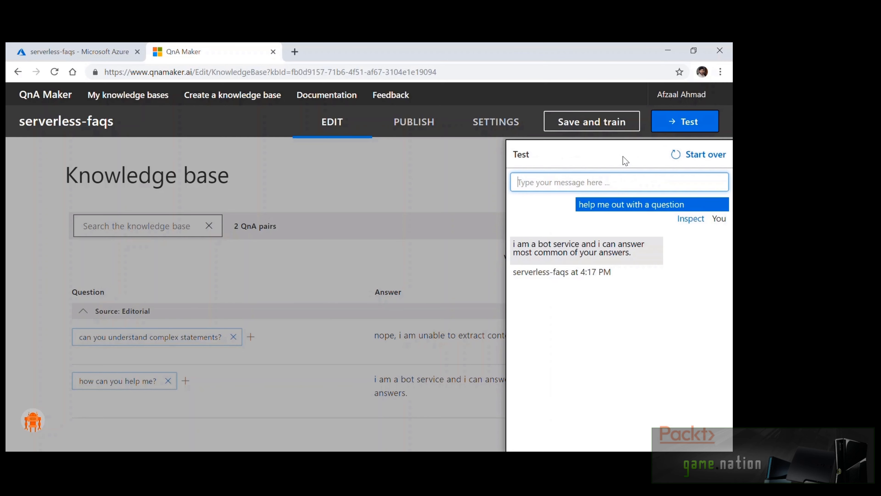
pyautogui.click(696, 122)
pyautogui.click(414, 122)
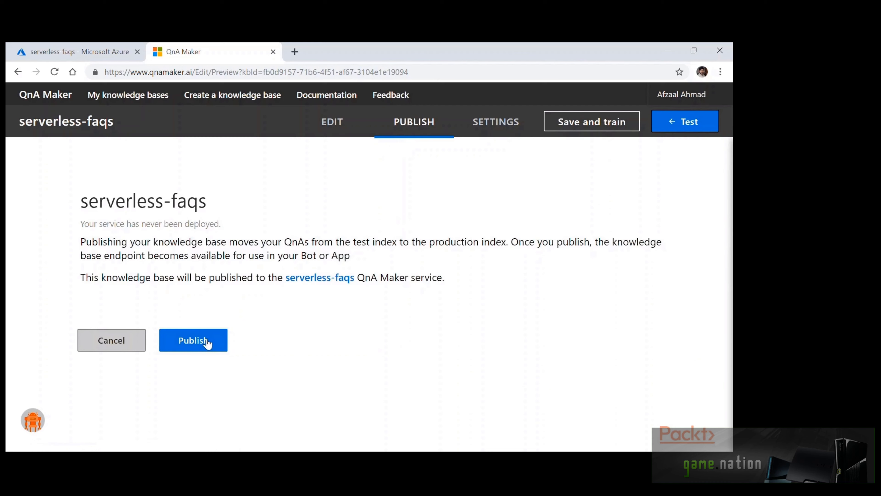
# Save and train serverless-faqs once more, then publish it to production
pyautogui.click(576, 126)
pyautogui.click(207, 345)
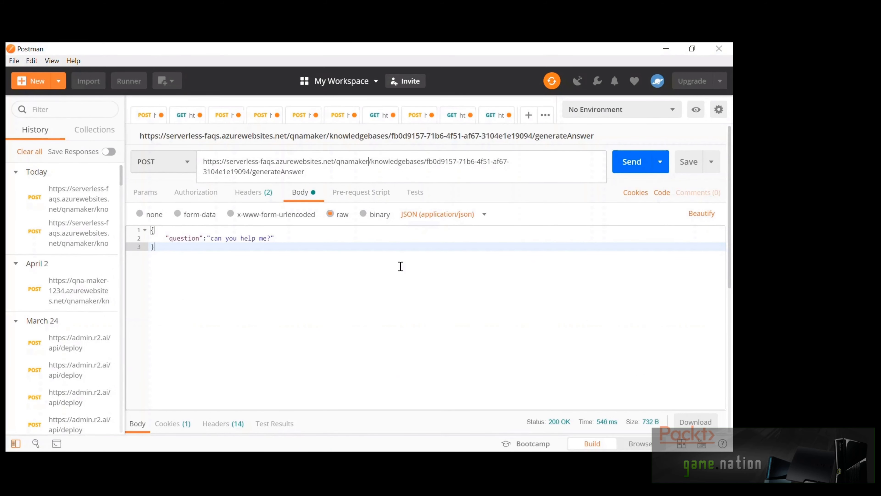
# Check Authorization and Content-Type headers, send 'can you help me?', and inspect the score-98 answer
pyautogui.click(265, 197)
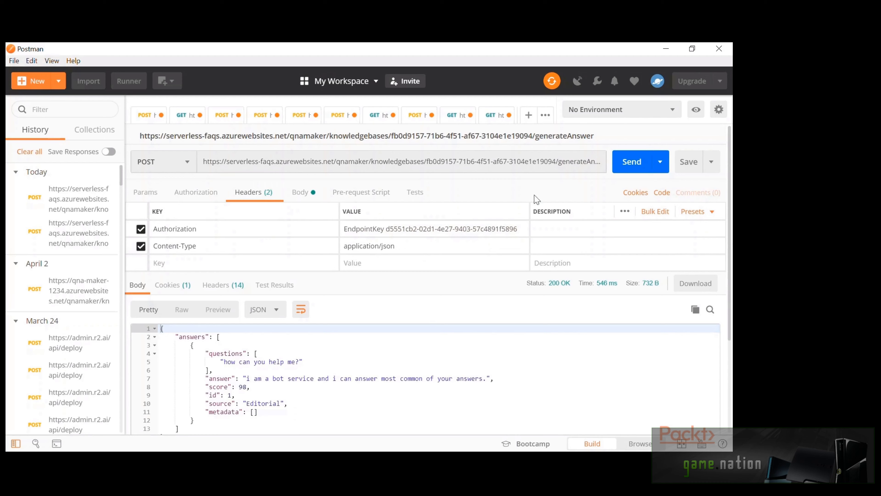
pyautogui.click(621, 169)
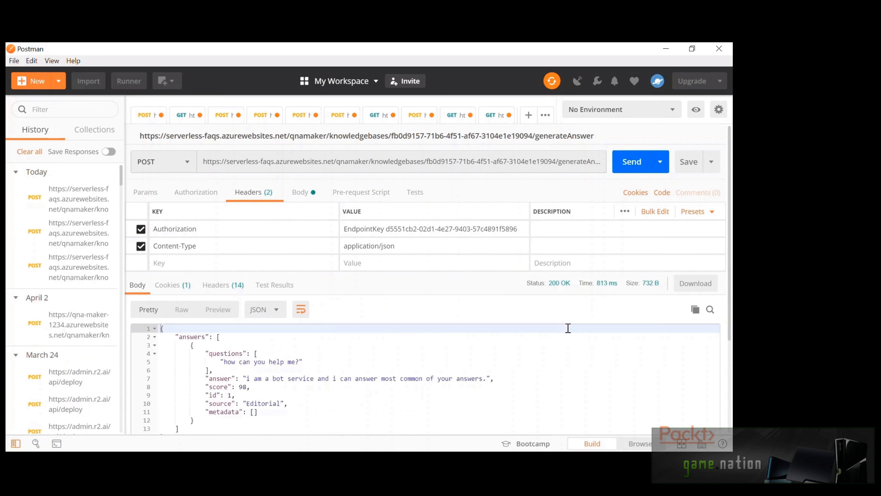
pyautogui.click(456, 366)
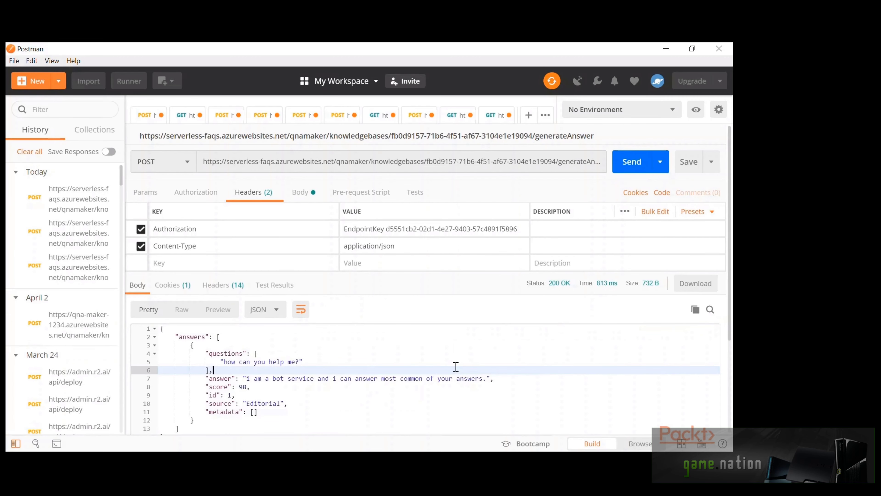
pyautogui.scroll(-1, 456, 366)
pyautogui.scroll(-1, 472, 387)
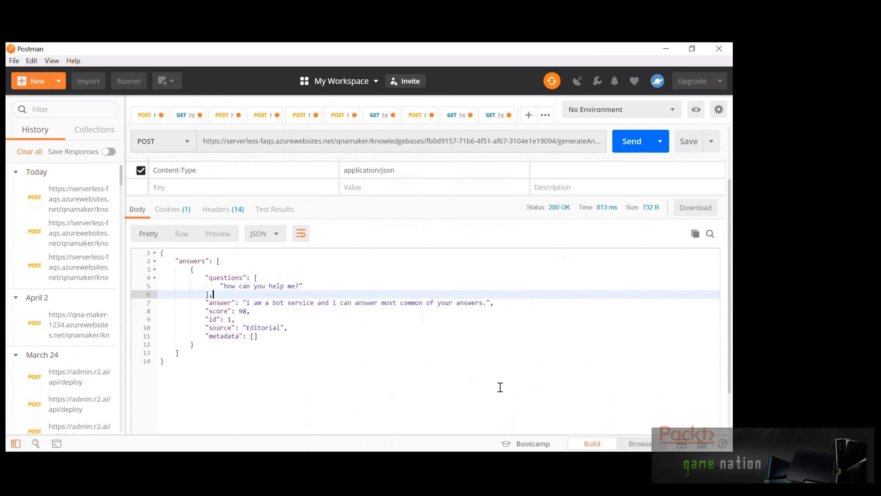
pyautogui.click(500, 387)
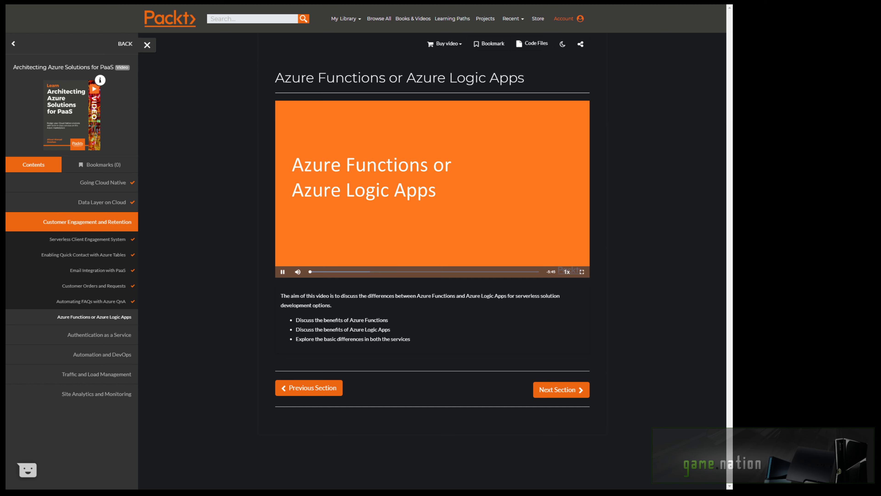
pyautogui.click(581, 272)
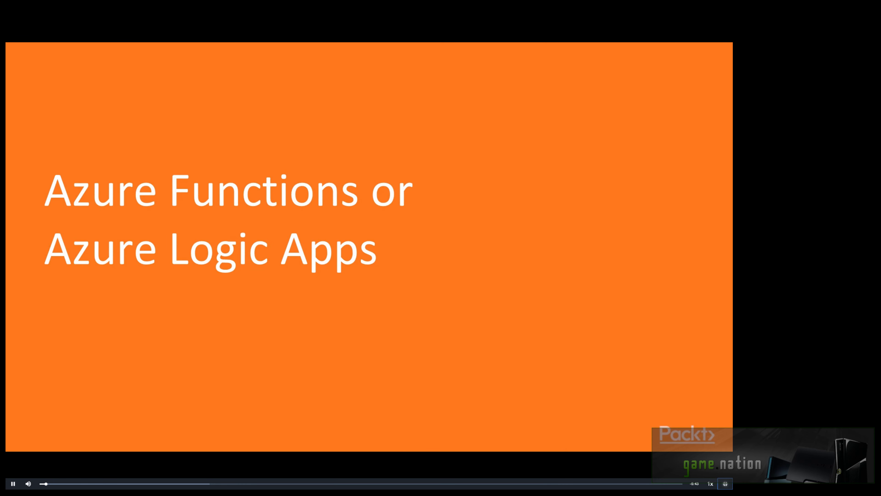
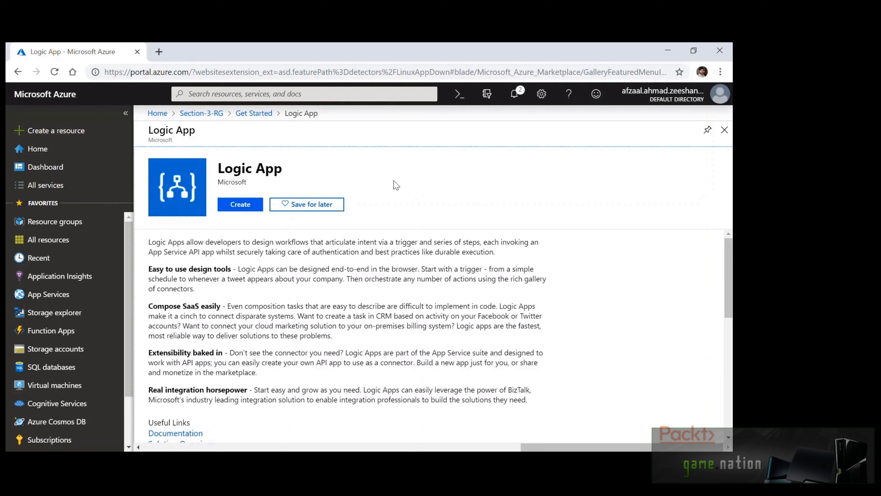
# Create a new Logic App named serverless-logics in resource group Section-3-RG, Central US
pyautogui.click(229, 210)
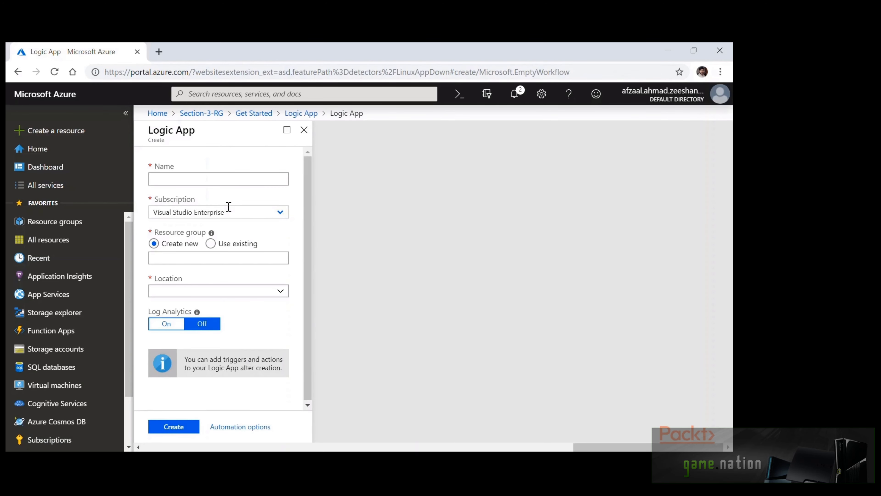
pyautogui.click(240, 179)
pyautogui.write('serverless')
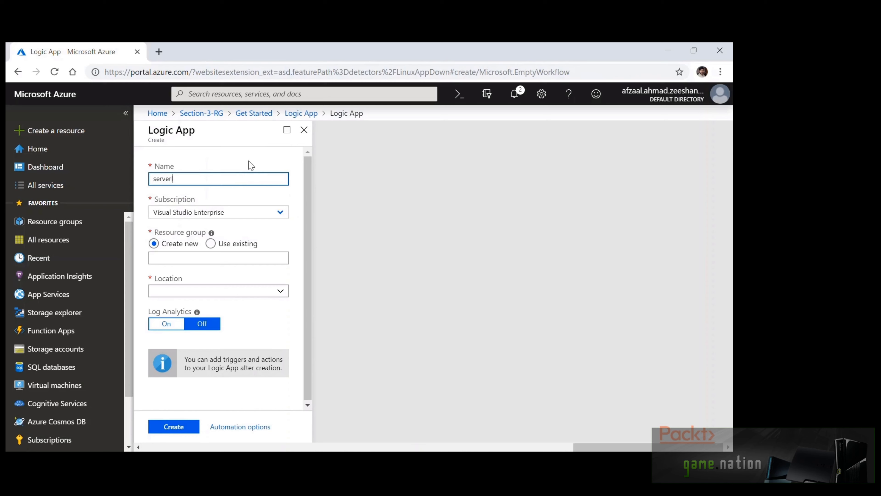
pyautogui.write('-logics')
pyautogui.click(174, 426)
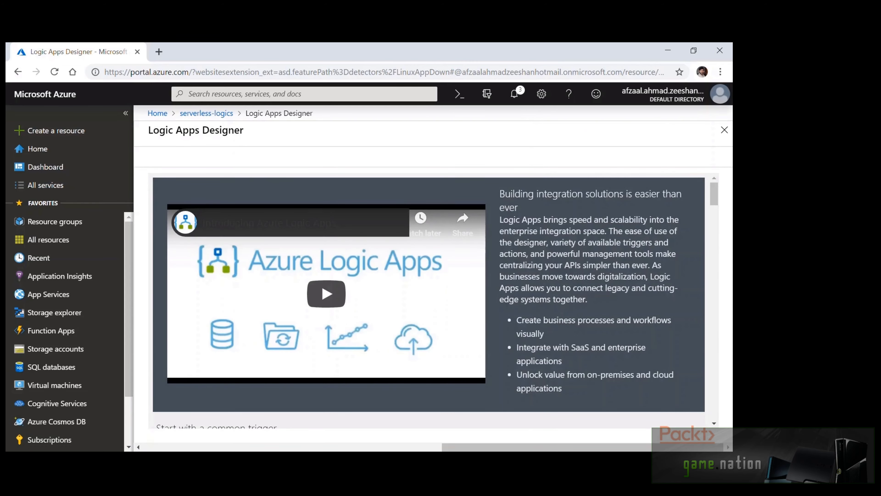
pyautogui.scroll(-5, 591, 240)
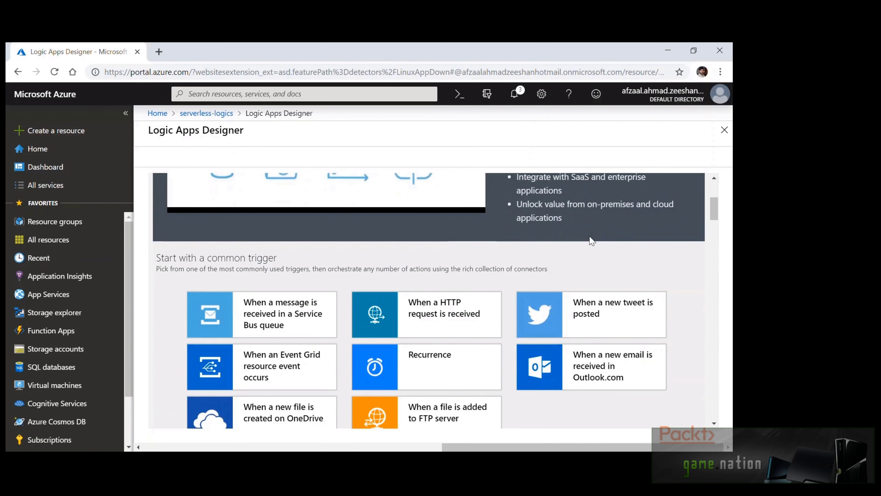
pyautogui.scroll(-2, 595, 250)
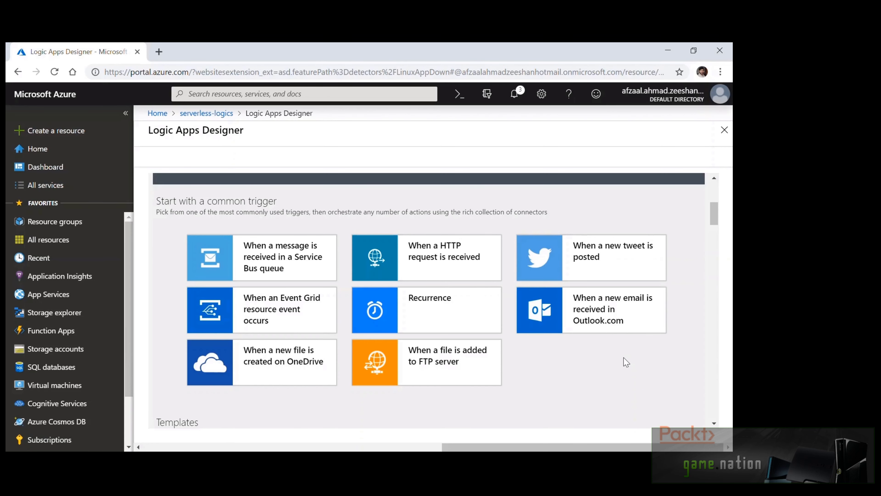
pyautogui.scroll(-3, 623, 357)
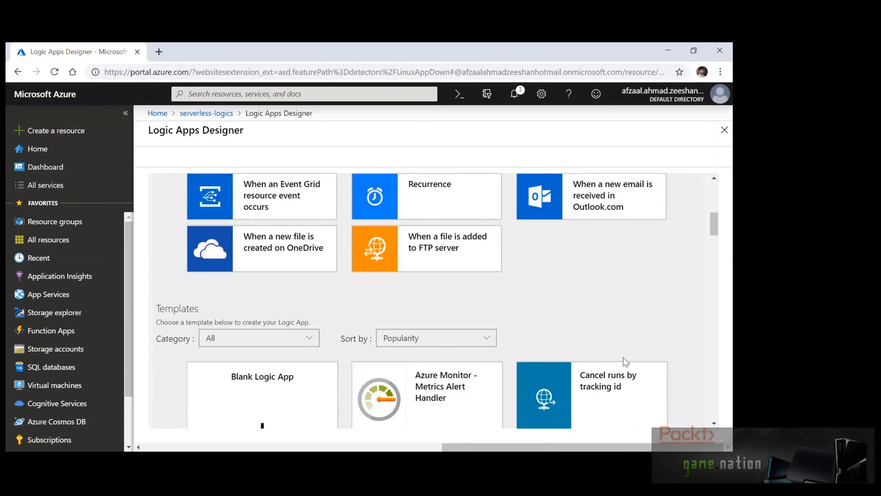
pyautogui.scroll(-7, 682, 330)
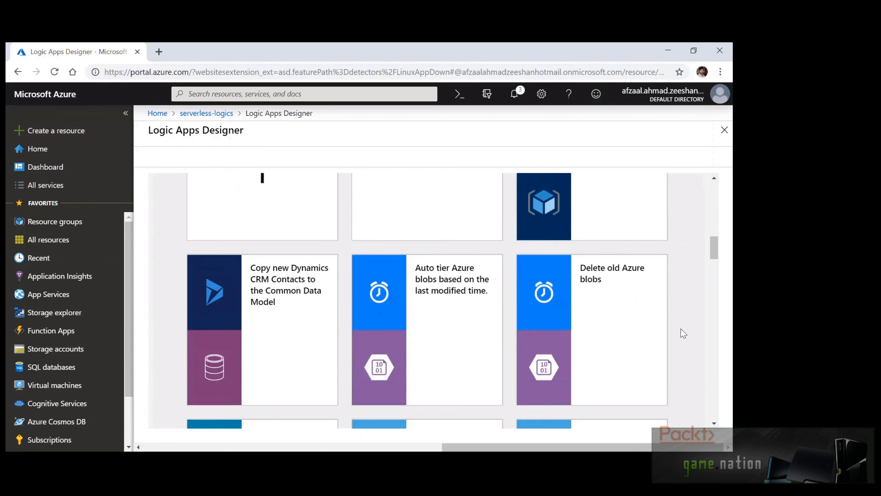
pyautogui.scroll(-5, 681, 330)
pyautogui.scroll(12, 681, 329)
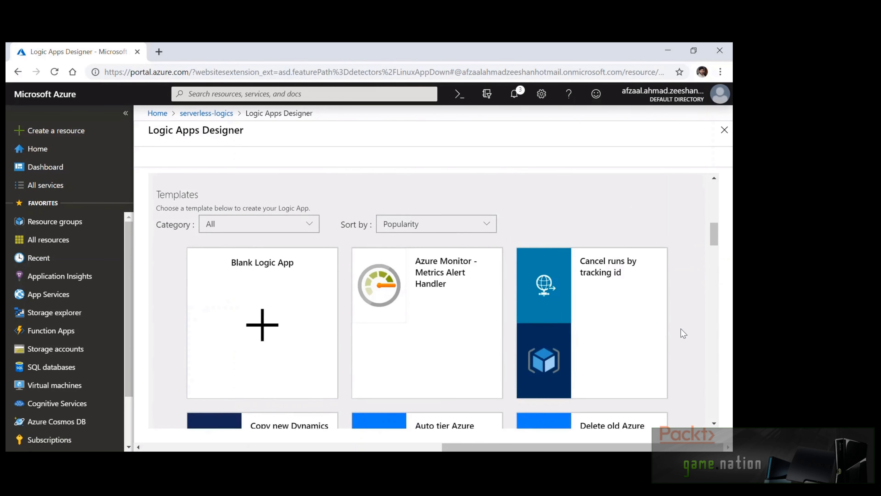
pyautogui.scroll(3, 680, 328)
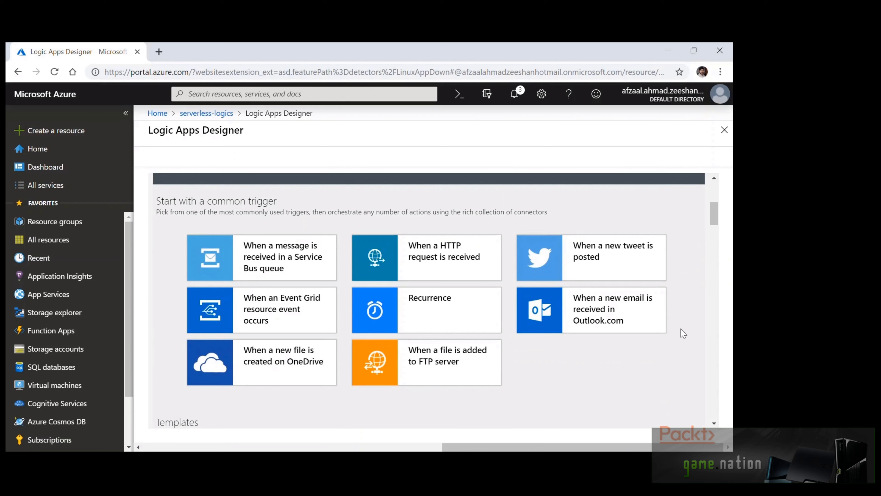
# Start the workflow with a 'When a HTTP request is received' trigger and review its optional parameters
pyautogui.click(452, 267)
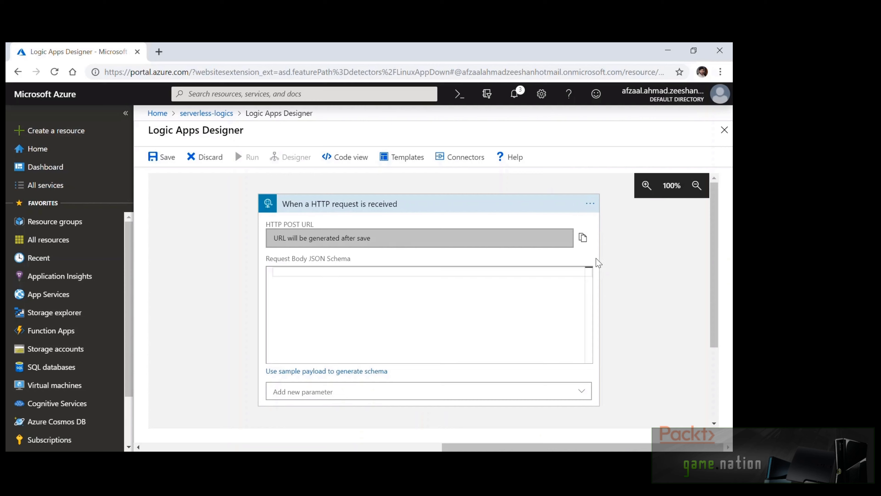
pyautogui.scroll(-2, 632, 267)
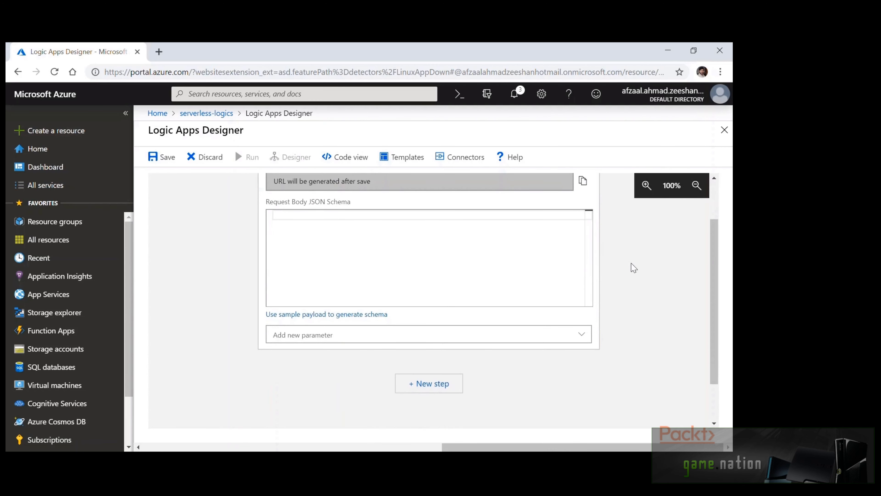
pyautogui.scroll(2, 634, 268)
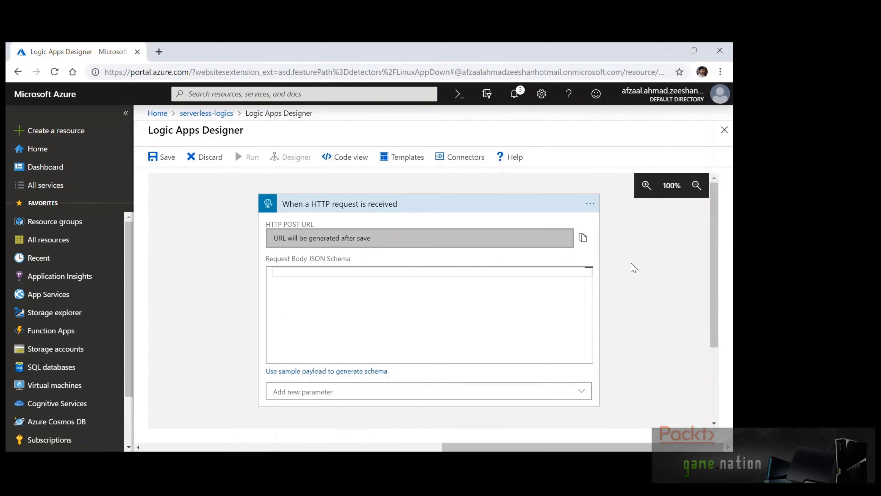
pyautogui.scroll(-2, 631, 266)
pyautogui.click(575, 335)
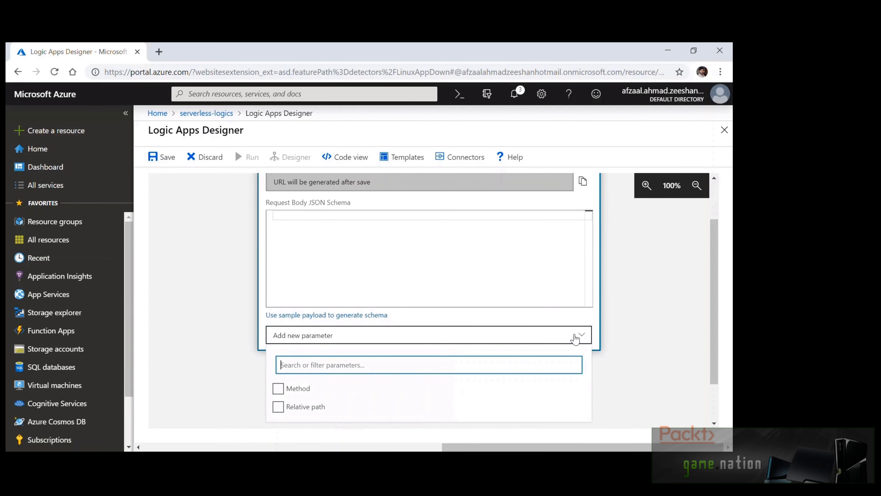
pyautogui.scroll(-2, 560, 394)
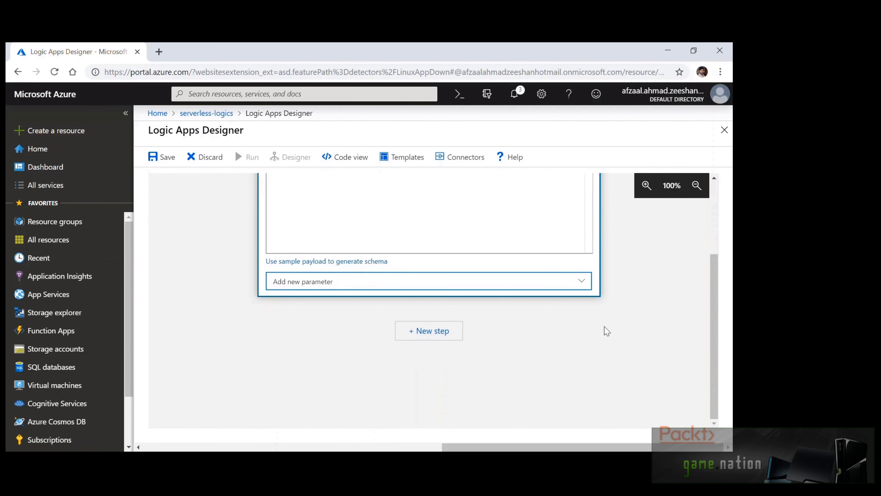
pyautogui.scroll(4, 624, 323)
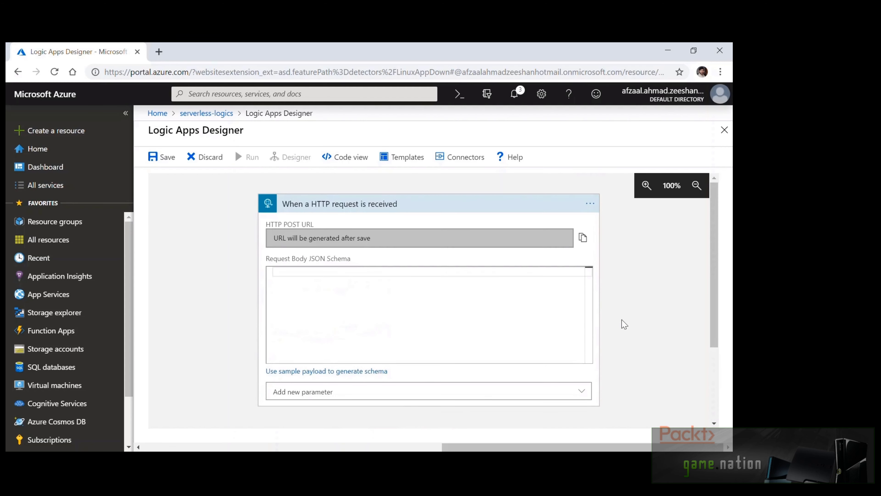
pyautogui.scroll(-4, 625, 323)
# Add a Response action from the Built-in actions after the HTTP trigger
pyautogui.click(443, 331)
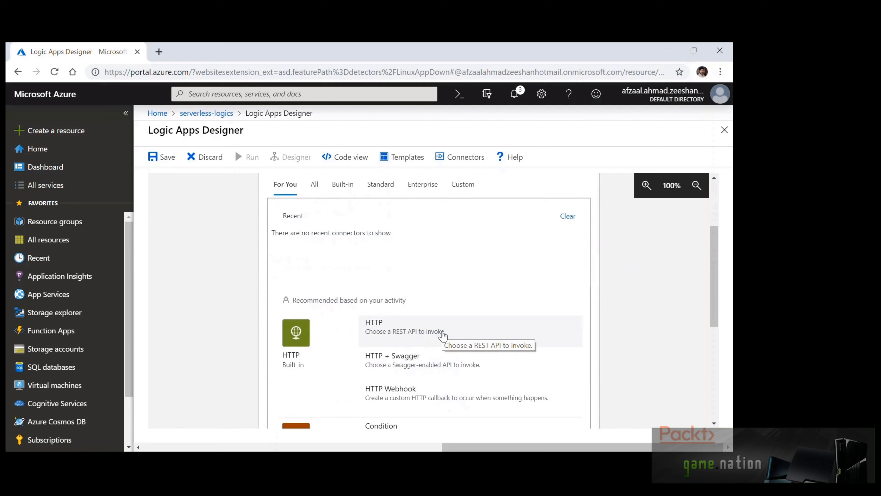
pyautogui.scroll(4, 444, 335)
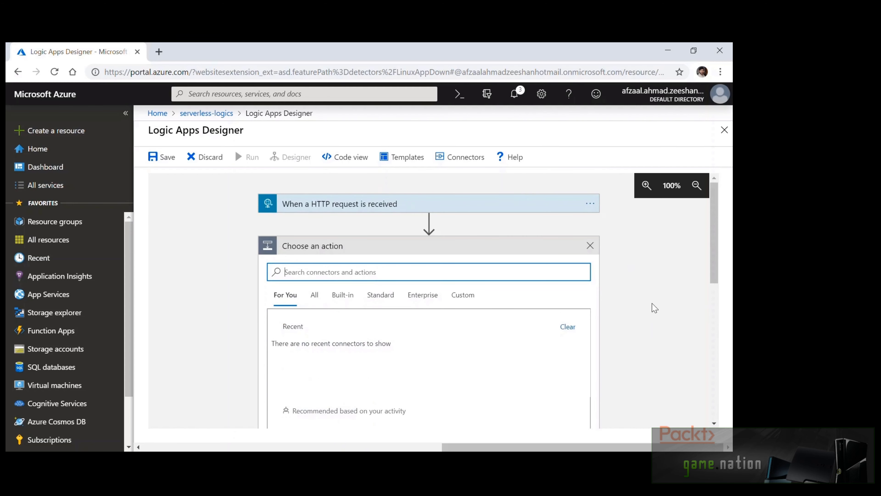
pyautogui.scroll(-2, 647, 301)
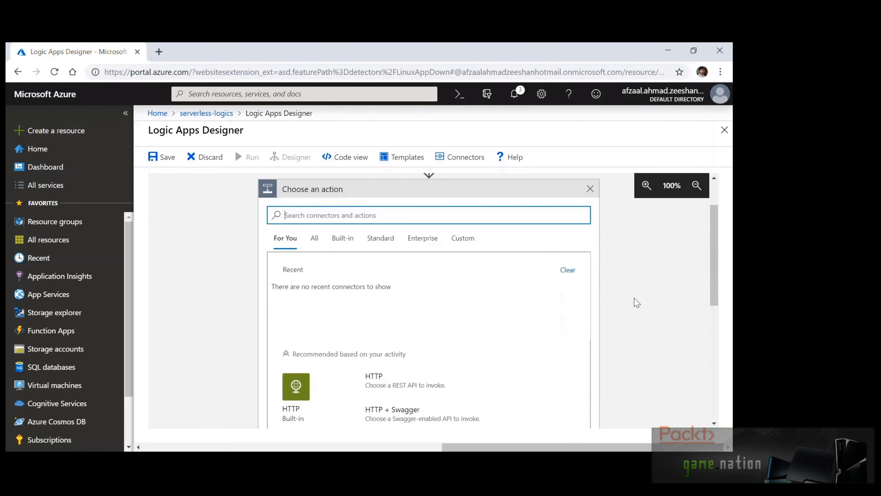
pyautogui.scroll(-6, 637, 302)
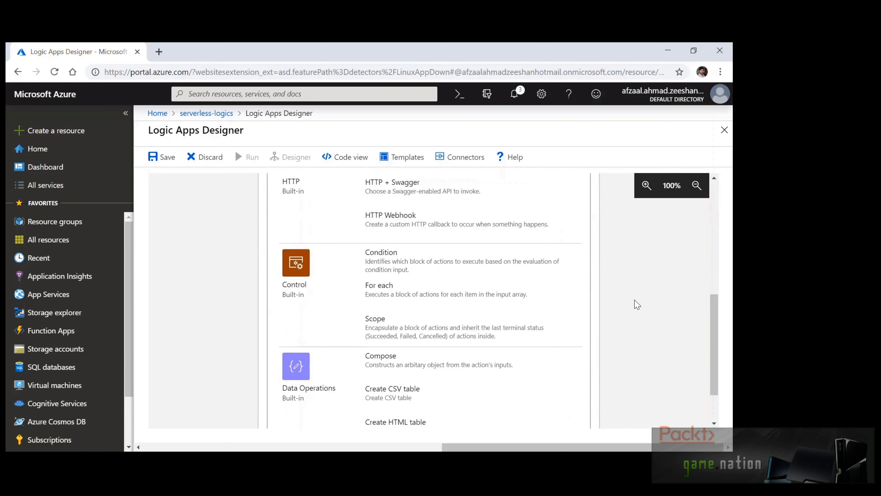
pyautogui.scroll(-2, 637, 305)
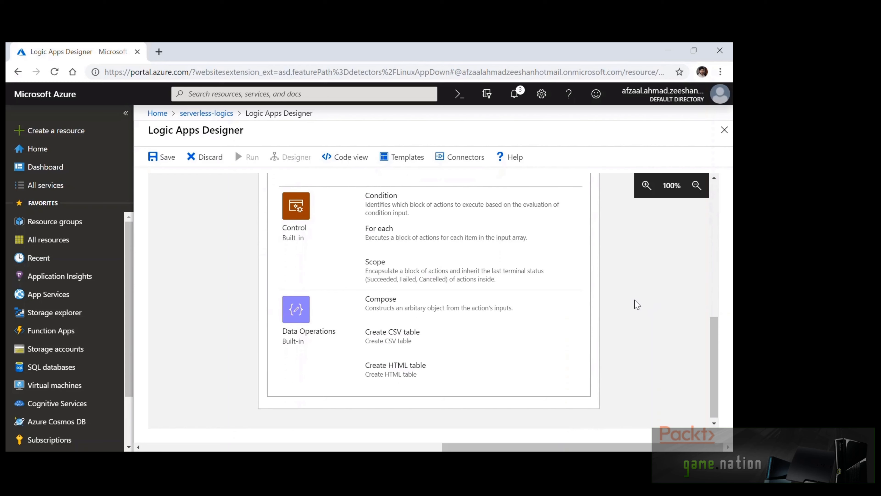
pyautogui.scroll(5, 637, 304)
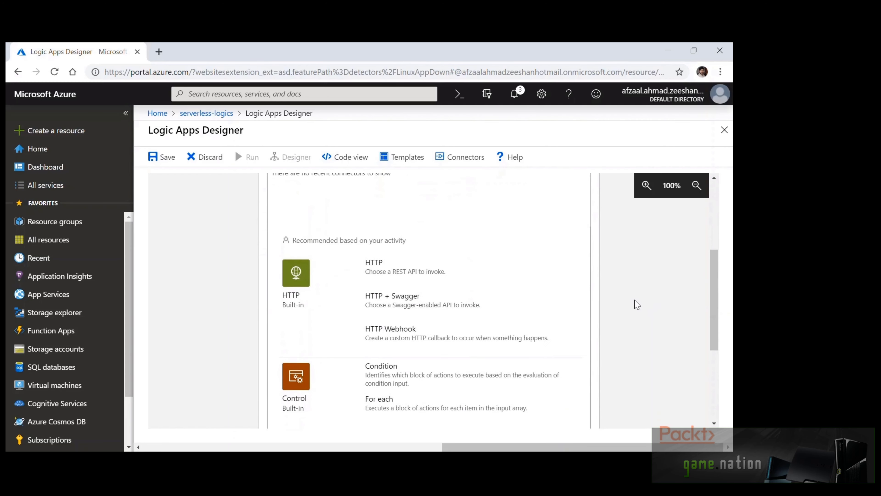
pyautogui.scroll(3, 633, 303)
pyautogui.click(342, 238)
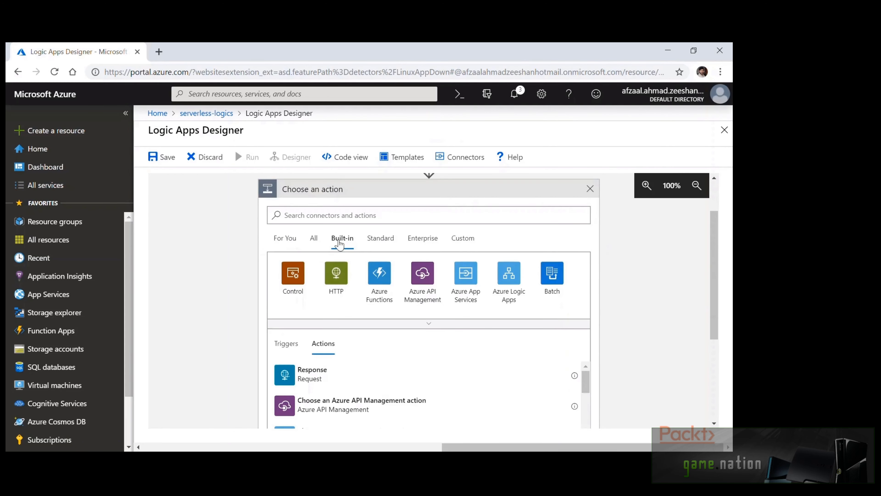
pyautogui.scroll(-2, 227, 272)
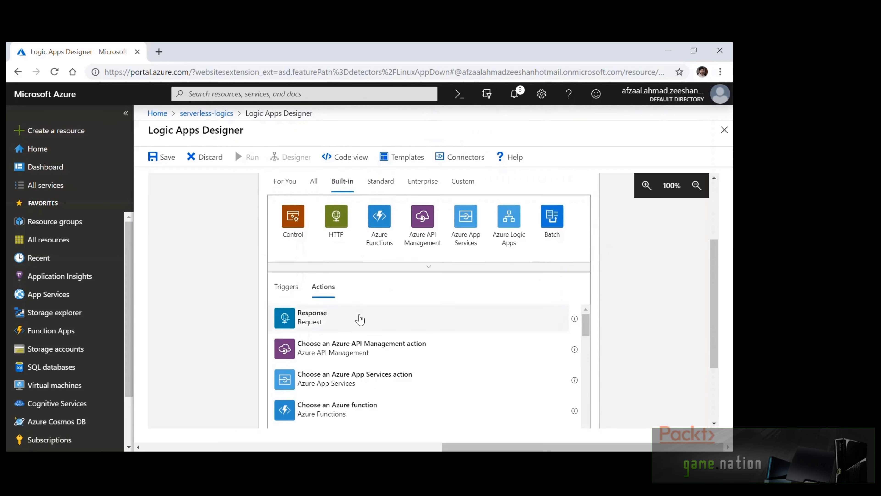
pyautogui.click(360, 323)
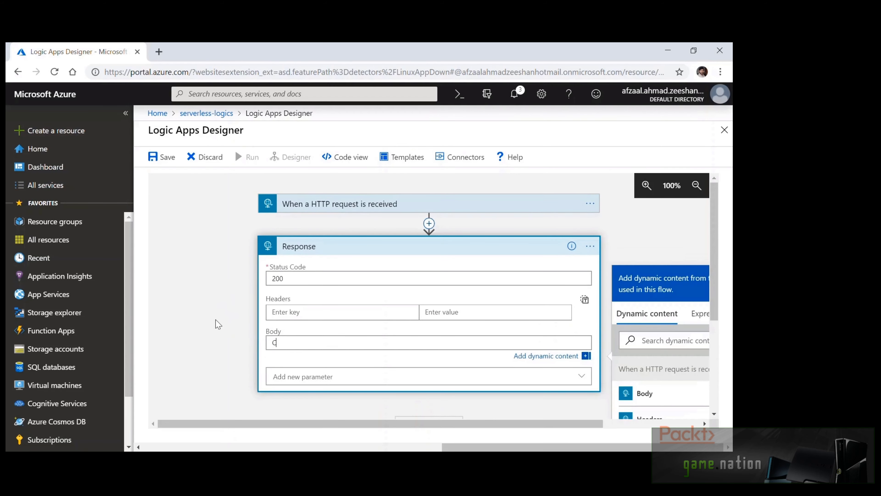
# Set the Response body to 'Caught a request.' and glance at the New step options
pyautogui.write('Caught a request.')
pyautogui.click(287, 359)
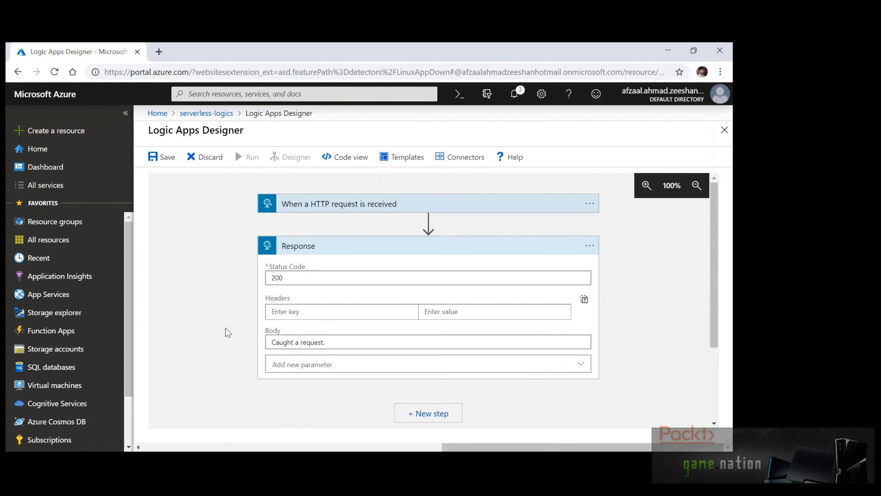
pyautogui.scroll(-3, 228, 333)
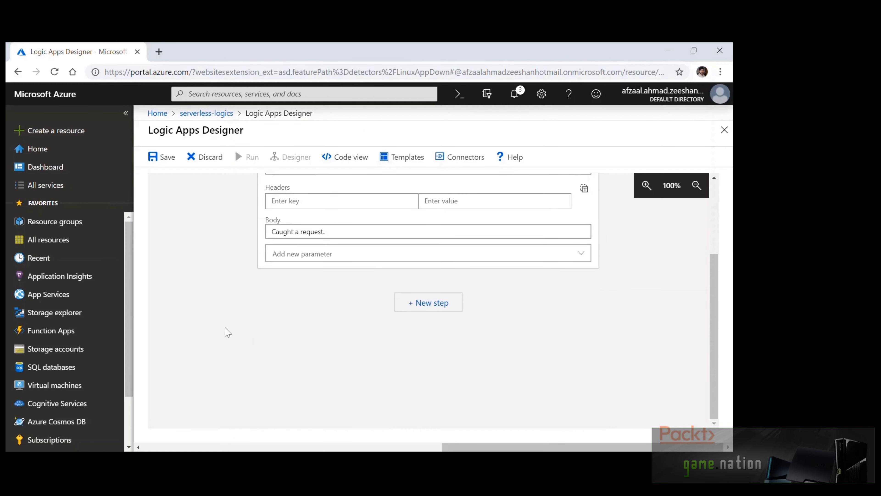
pyautogui.click(428, 310)
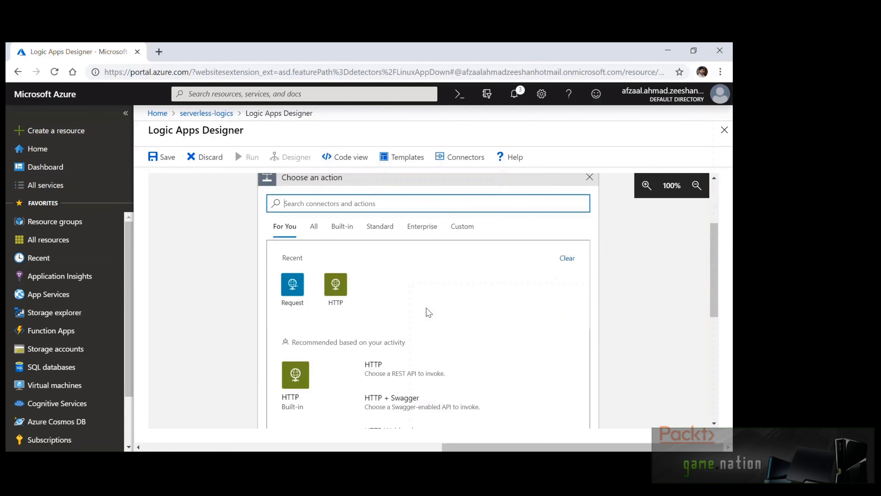
pyautogui.scroll(-2, 517, 329)
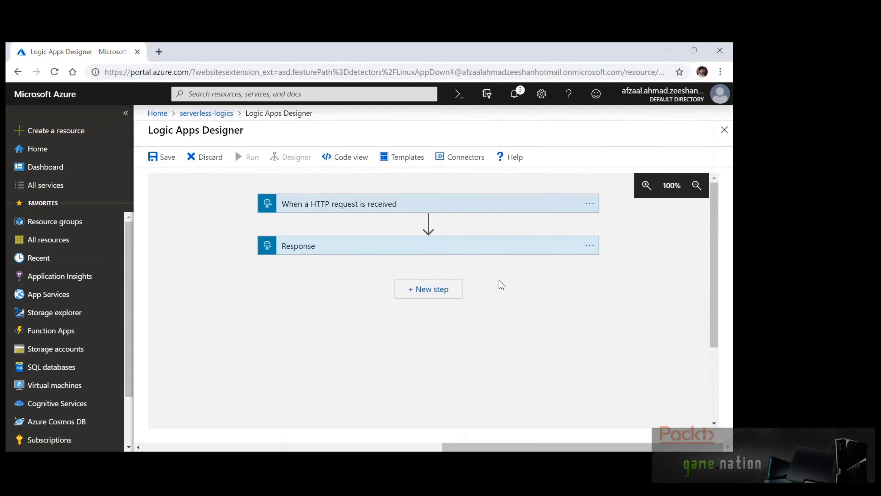
# Rename the Response step to 'Send a response back to the user'
pyautogui.click(590, 245)
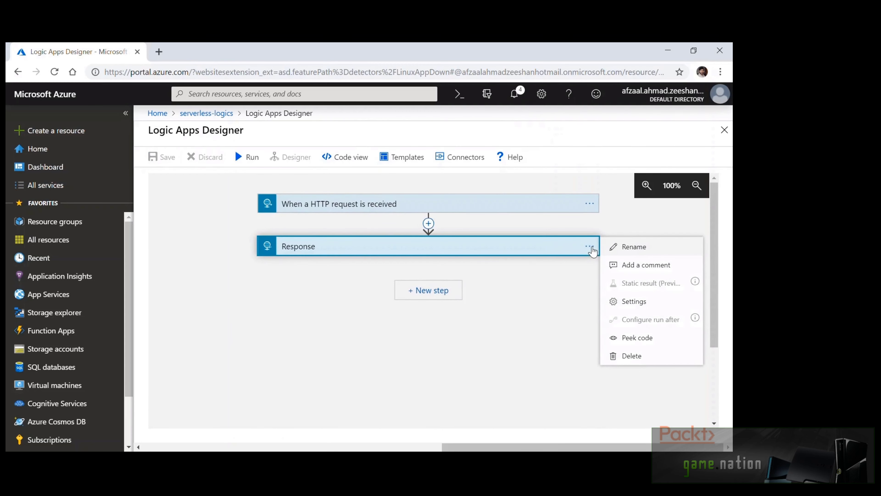
pyautogui.click(634, 246)
pyautogui.write('Send a response back to the user')
pyautogui.click(161, 157)
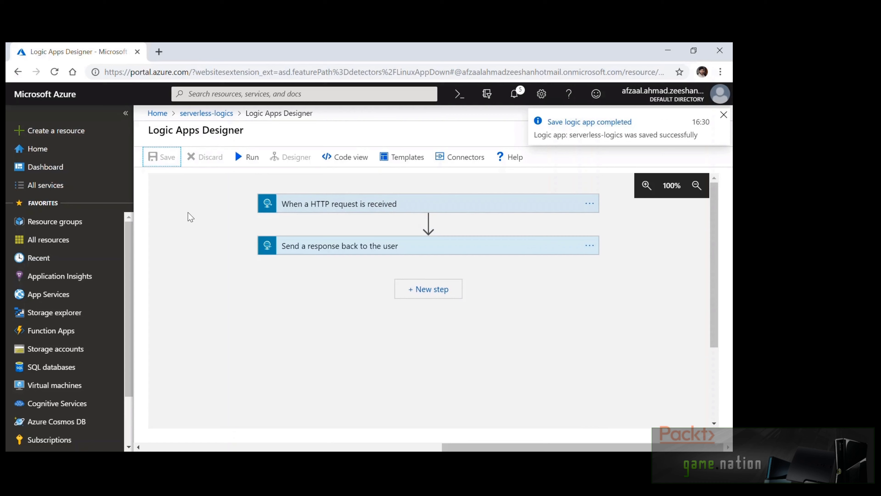
# Copy the trigger's HTTP POST URL and try loading it in a new browser tab
pyautogui.click(358, 204)
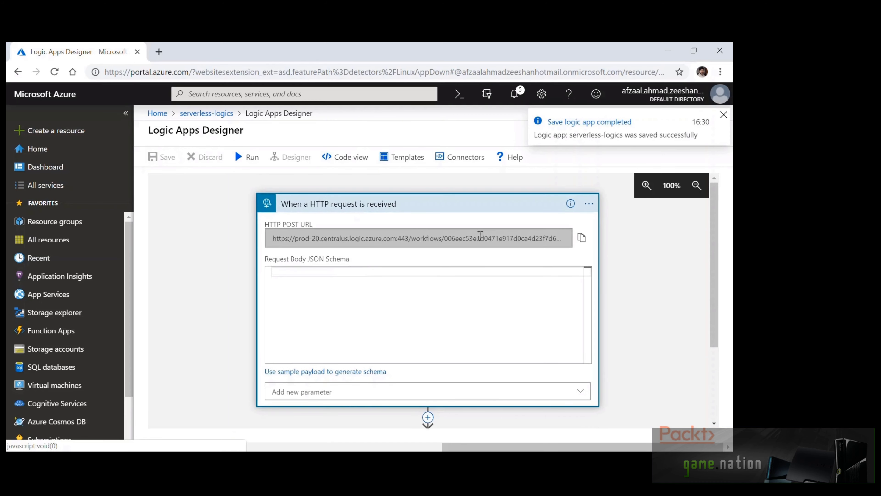
pyautogui.click(582, 241)
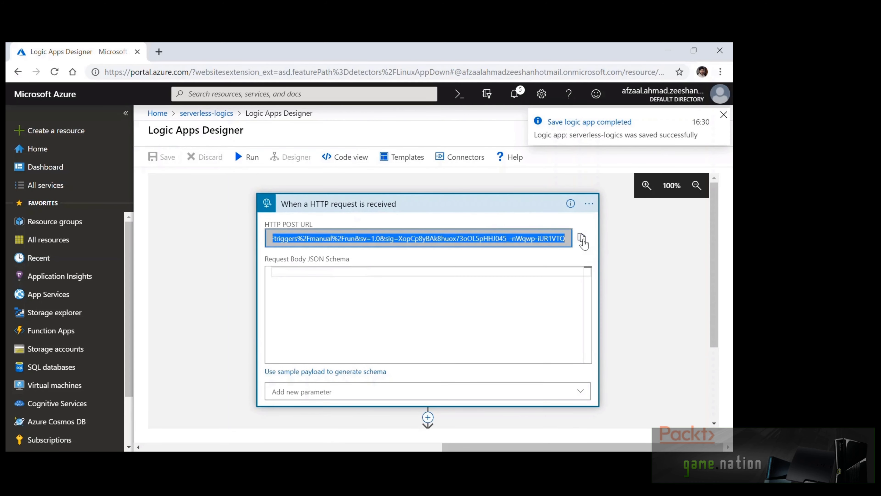
pyautogui.hotkey('ctrl', 't')
pyautogui.hotkey('ctrl', 'v')
pyautogui.press('Return')
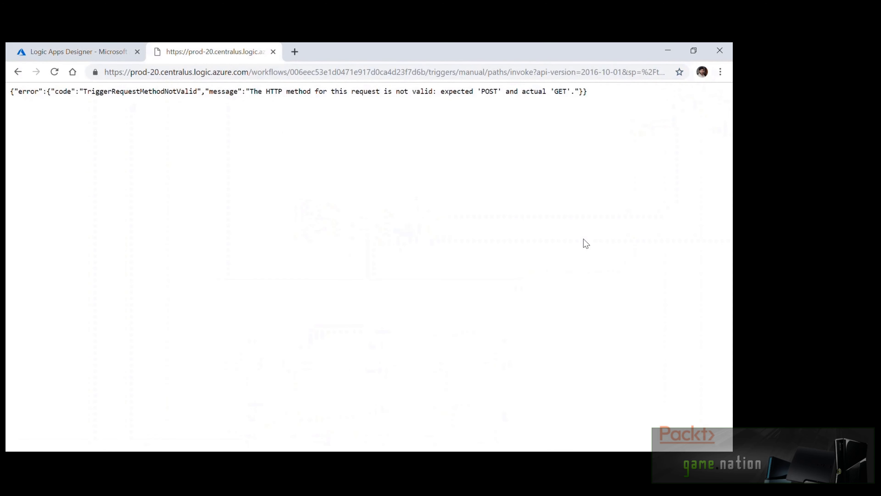
pyautogui.hotkey('ctrl', 'w')
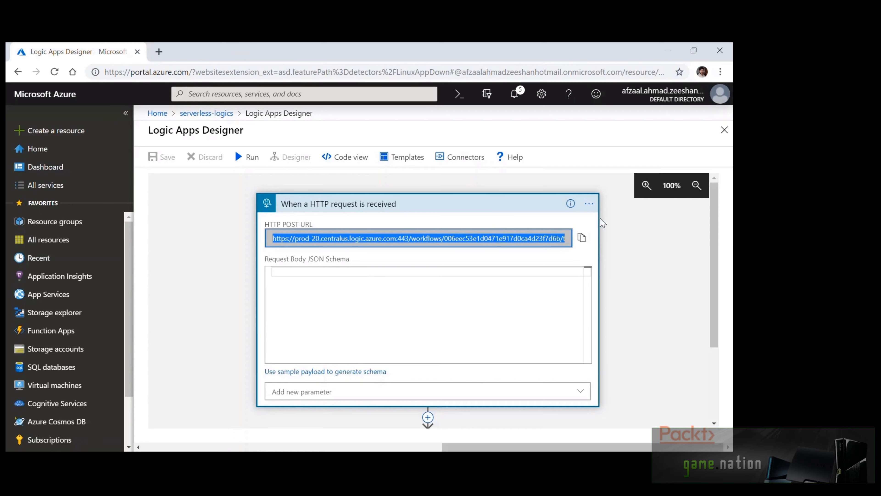
# Send the POST from Postman and confirm 200 OK with body 'Caught a request.'
pyautogui.click(601, 241)
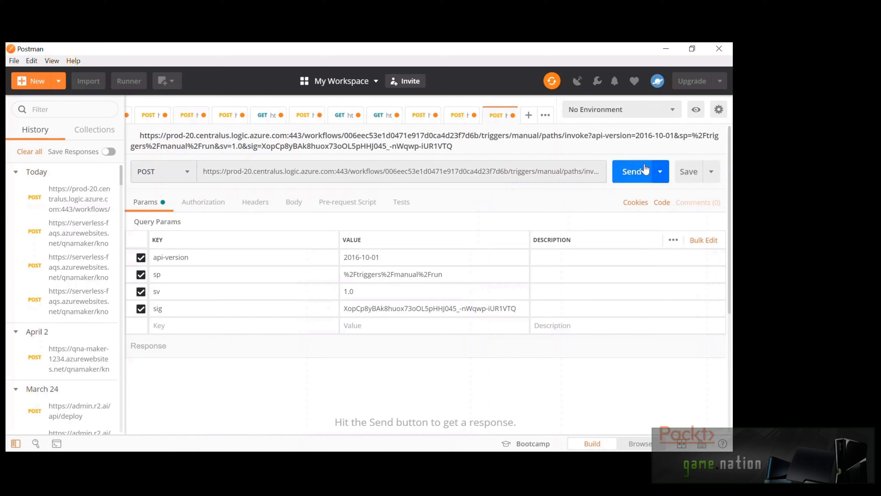
pyautogui.click(633, 172)
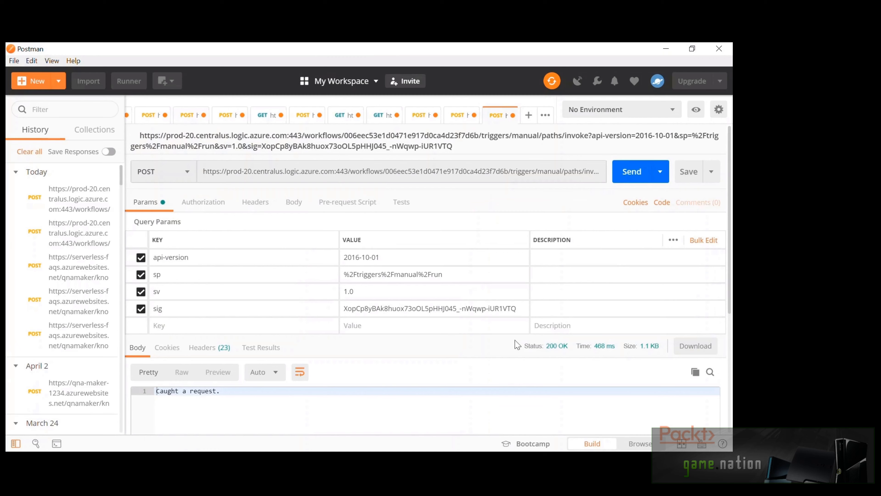
pyautogui.click(505, 399)
pyautogui.scroll(-3, 505, 399)
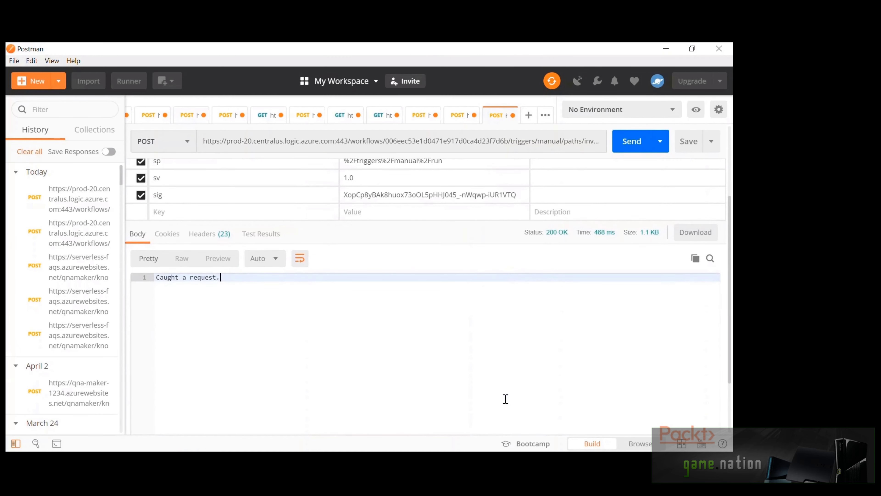
pyautogui.scroll(-1, 506, 399)
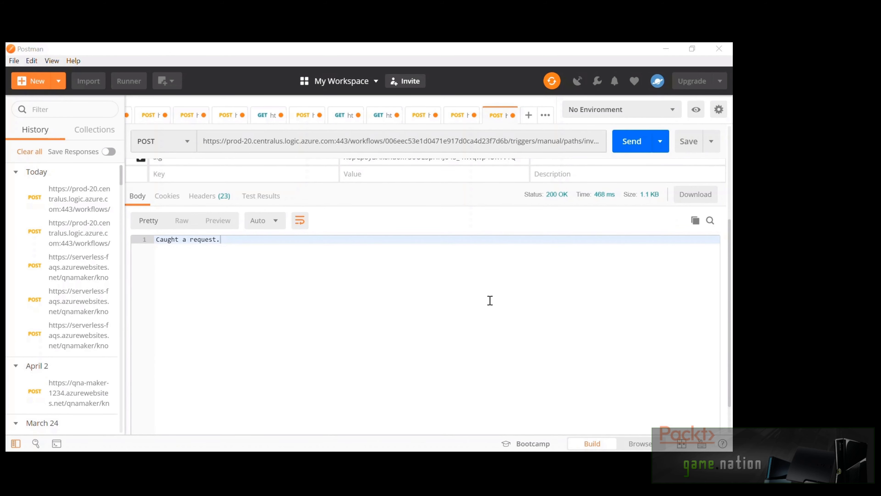
pyautogui.hotkey('alt', 'Tab')
pyautogui.click(665, 267)
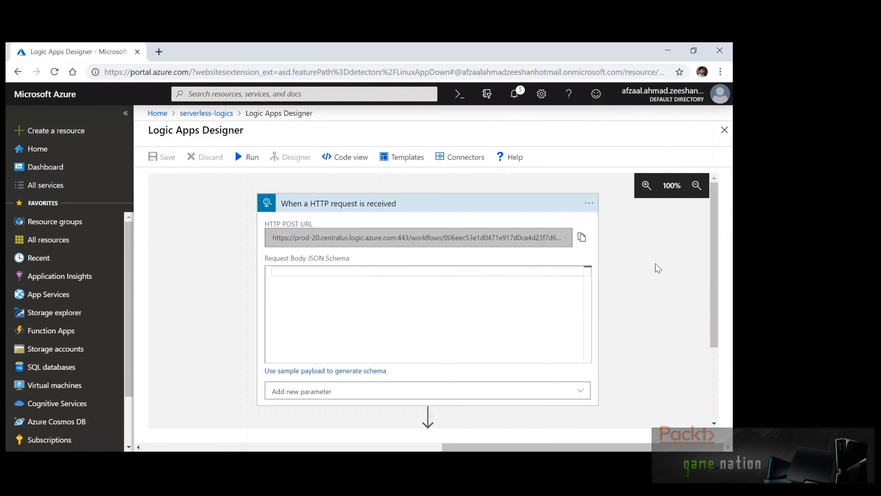
# Add a new step under 'Send a response back to the user' and browse the action list
pyautogui.scroll(-3, 648, 266)
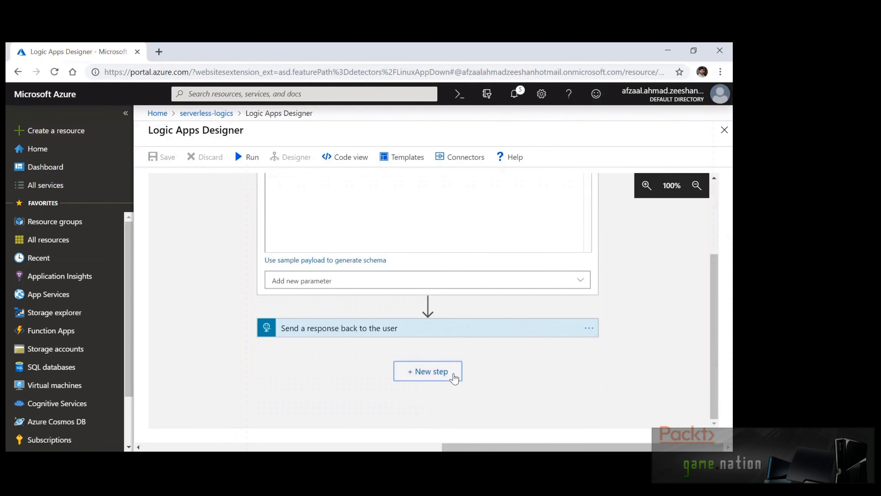
pyautogui.click(454, 378)
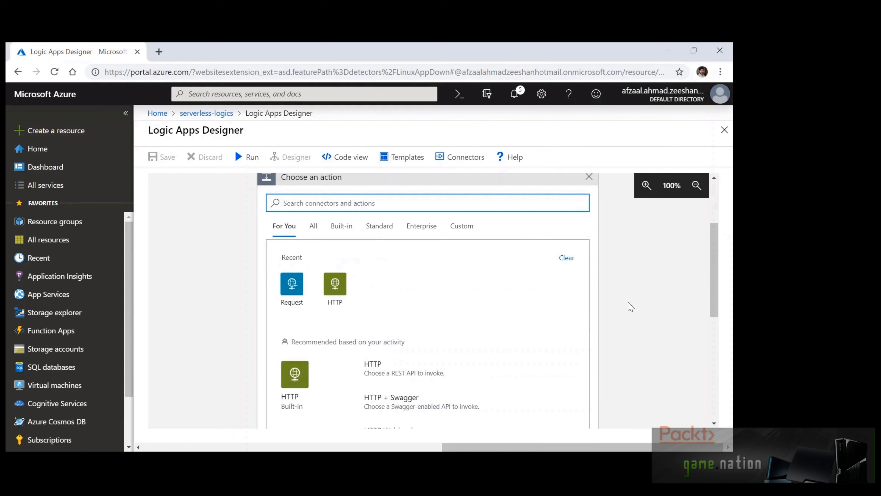
pyautogui.scroll(-6, 683, 307)
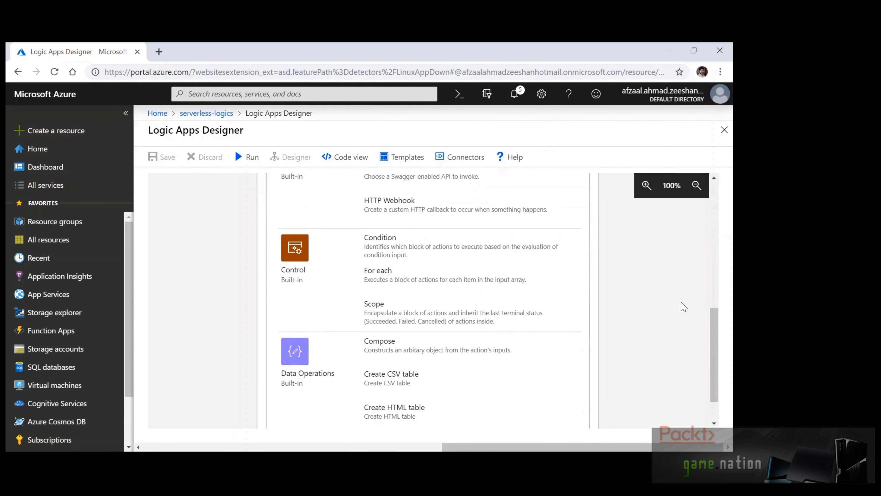
pyautogui.scroll(-2, 682, 307)
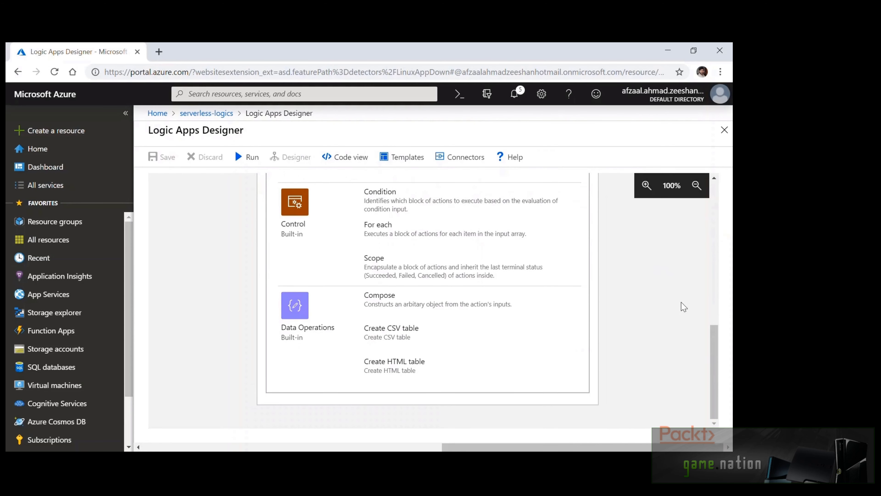
pyautogui.scroll(8, 683, 307)
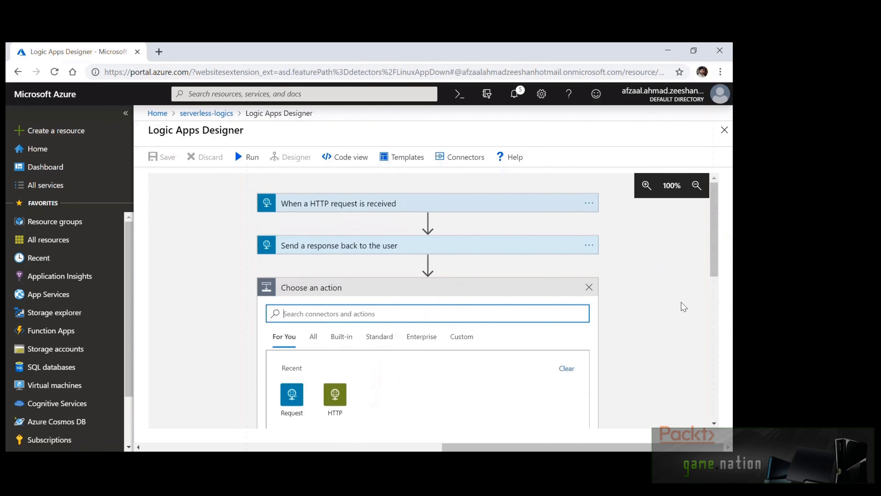
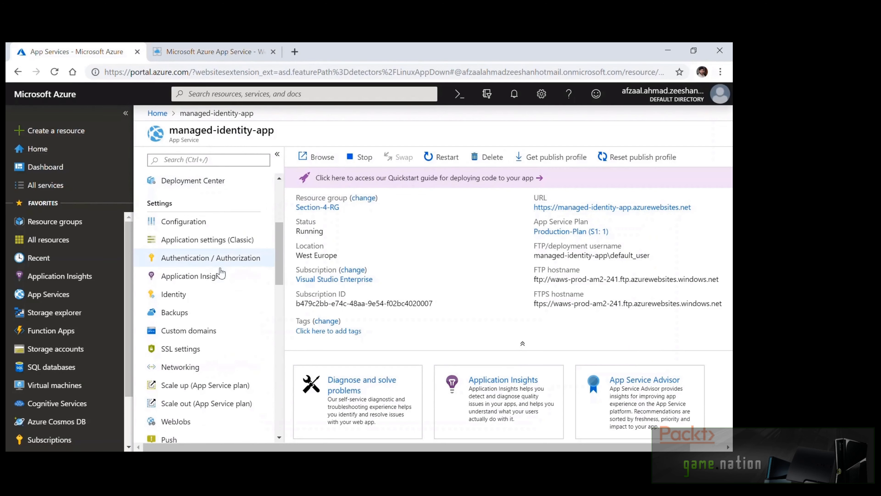
# Turn App Service Authentication On in managed-identity-app's Authentication / Authorization settings
pyautogui.click(221, 265)
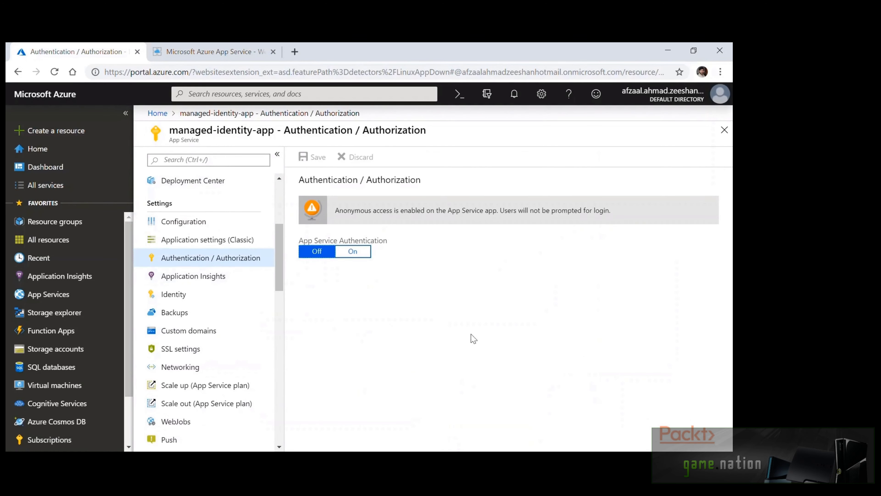
pyautogui.click(354, 257)
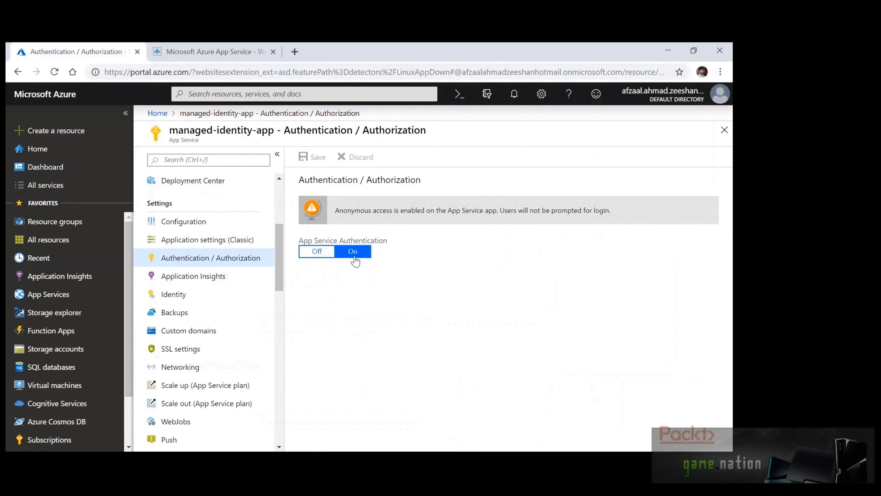
pyautogui.scroll(-1, 493, 270)
pyautogui.scroll(-3, 503, 260)
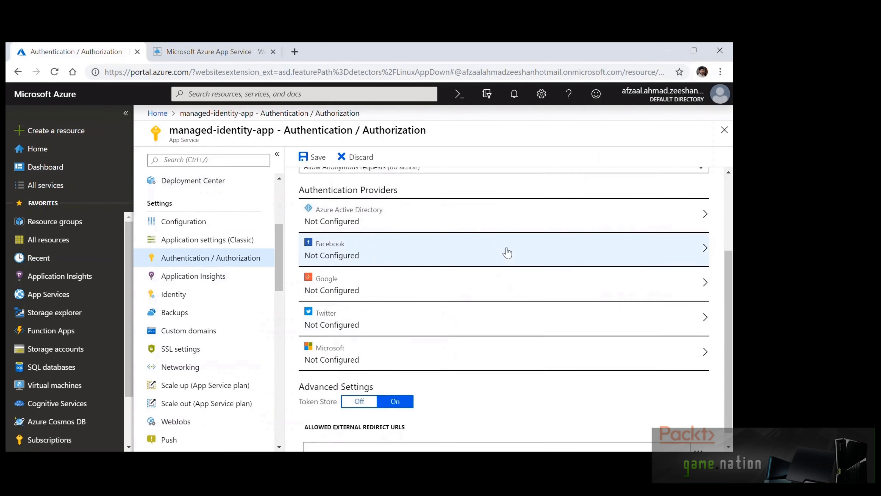
pyautogui.scroll(2, 507, 247)
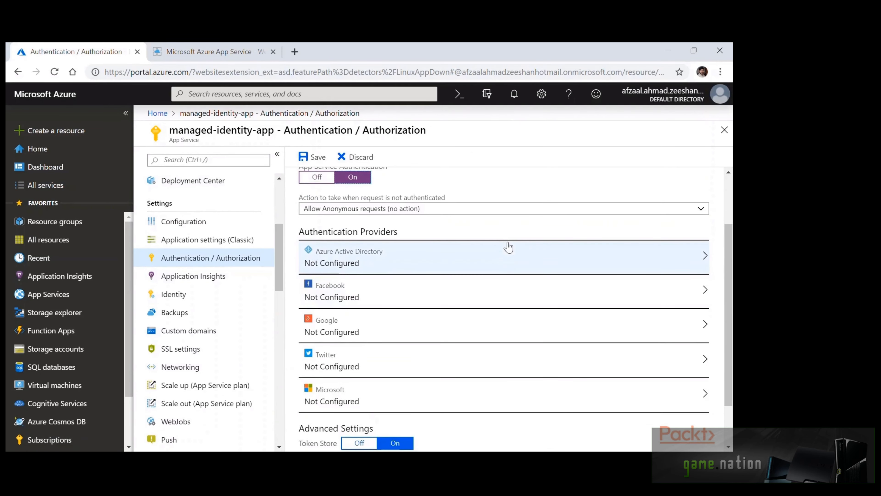
# Set unauthenticated requests to 'Log in with Azure Active Directory' and open the Azure Active Directory provider
pyautogui.click(500, 209)
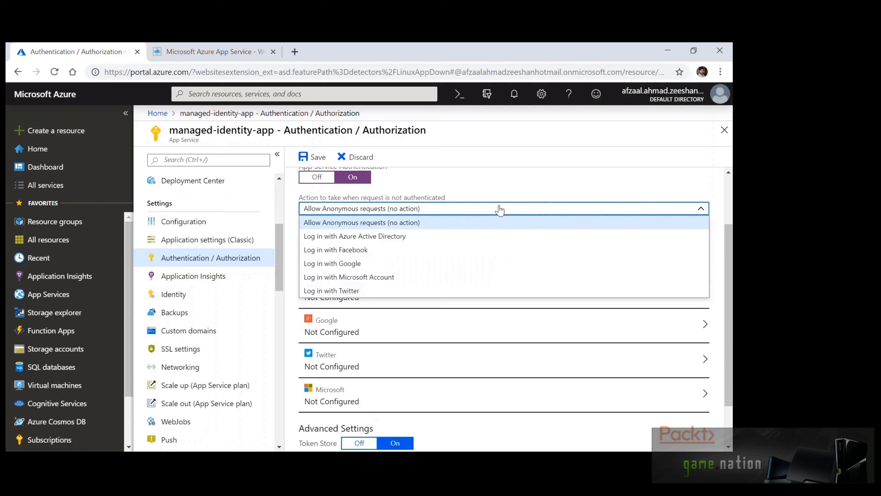
pyautogui.click(447, 237)
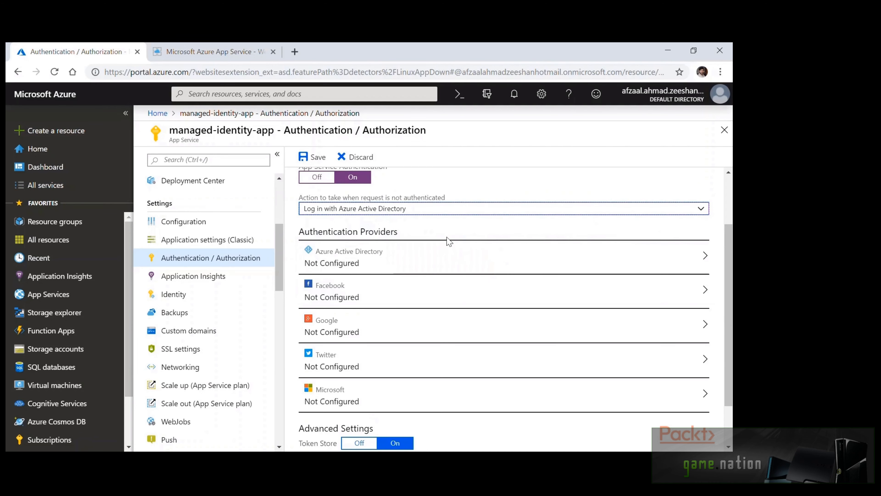
pyautogui.click(452, 266)
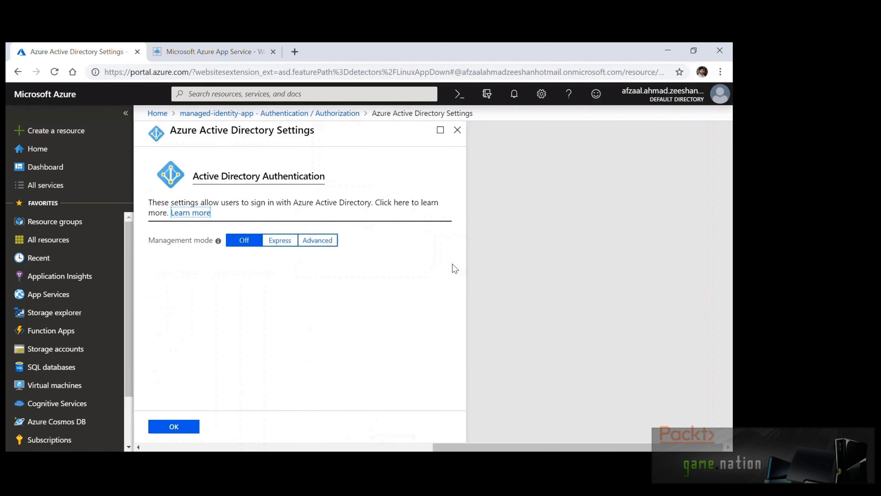
# Configure Azure Active Directory in Express mode, creating a new AD app, and confirm with OK
pyautogui.click(274, 243)
pyautogui.scroll(-1, 445, 258)
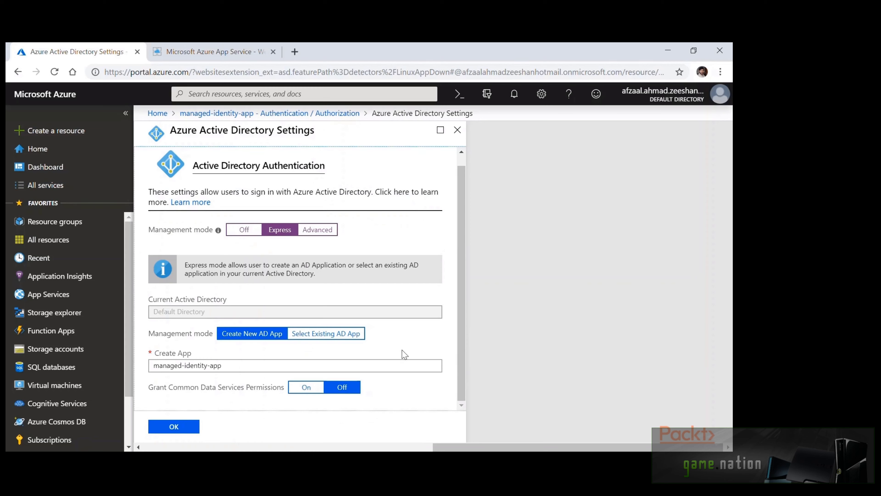
pyautogui.click(174, 428)
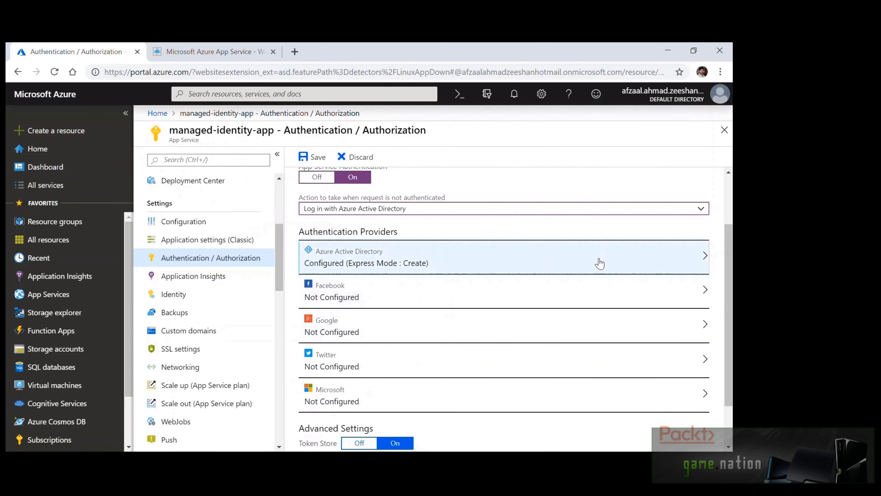
# Save the authentication settings and return to the running app's browser tab
pyautogui.scroll(-2, 537, 328)
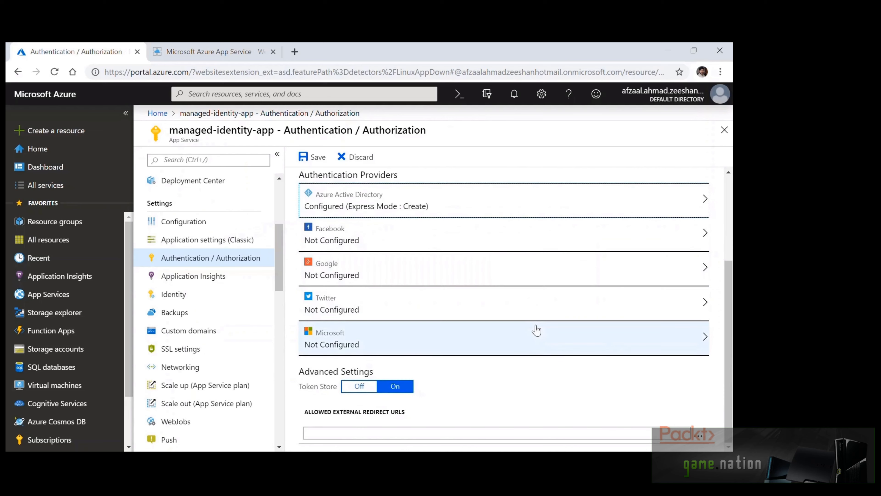
pyautogui.scroll(5, 534, 329)
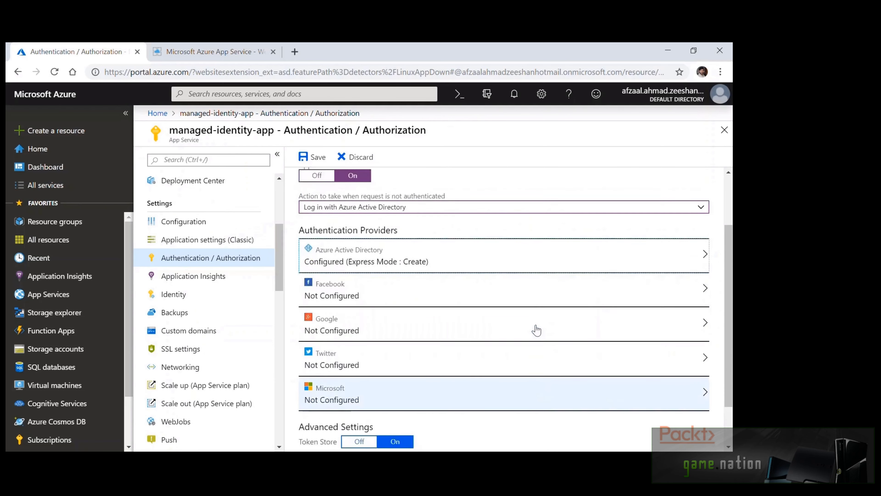
pyautogui.click(312, 158)
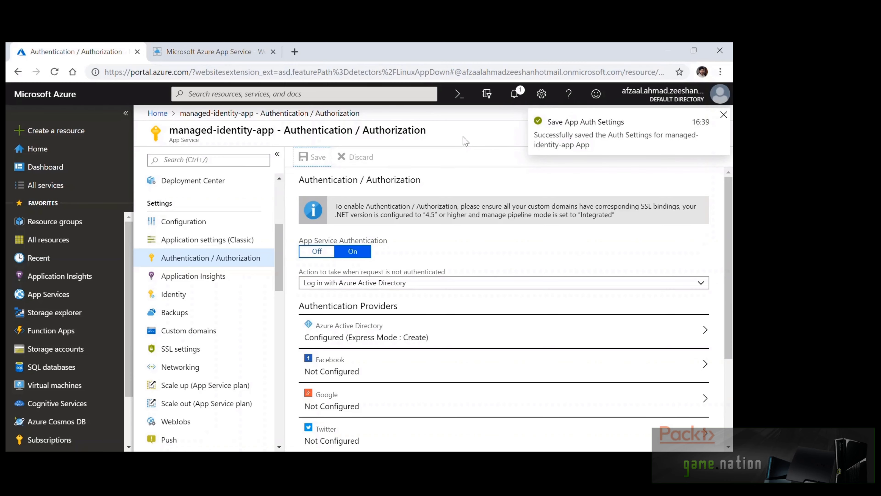
pyautogui.click(214, 52)
# Copy the app's web address and load it in a new Chrome Incognito window
pyautogui.click(226, 74)
pyautogui.hotkey('ctrl', 'c')
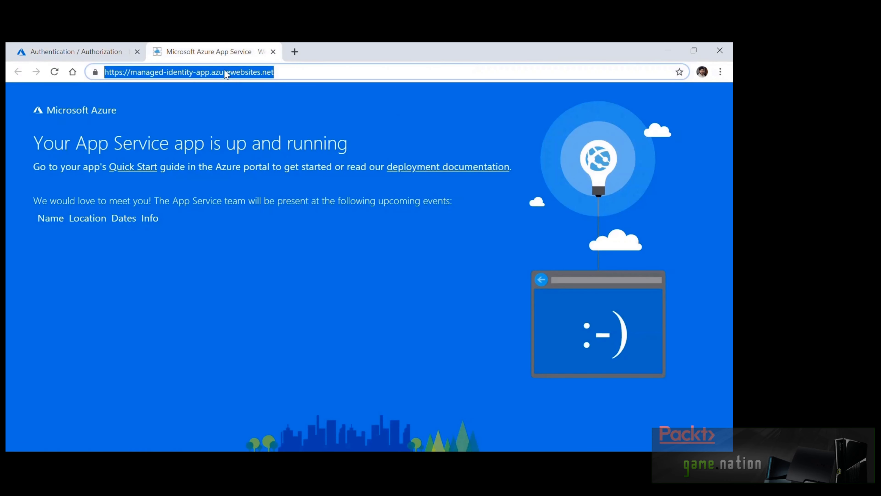
pyautogui.click(245, 111)
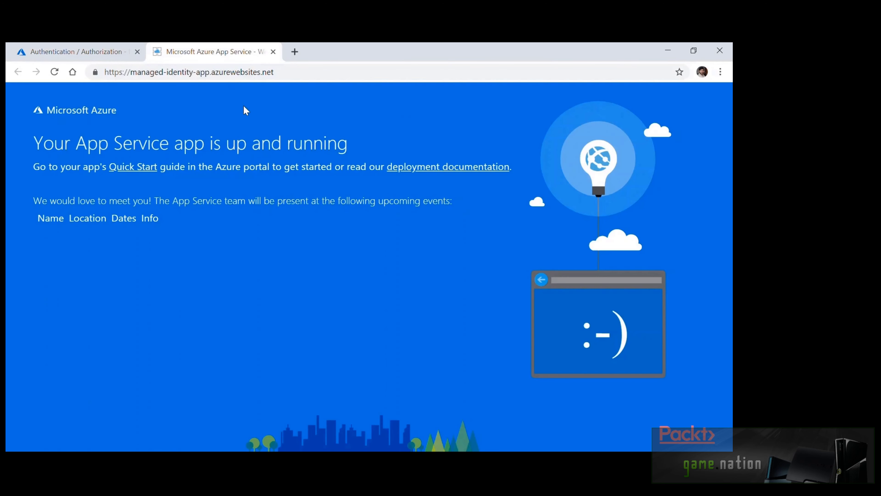
pyautogui.hotkey('ctrl', 'shift', 'n')
pyautogui.hotkey('ctrl', 'v')
pyautogui.hotkey('ctrl', 'a')
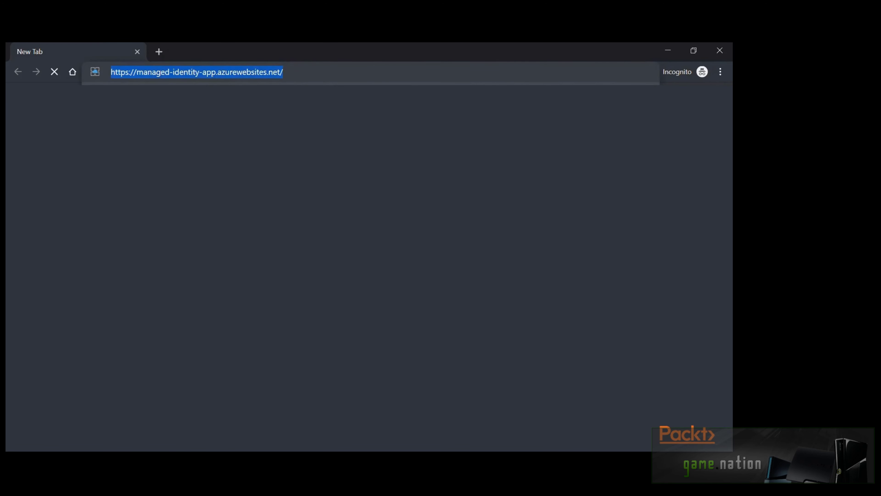
pyautogui.press('Return')
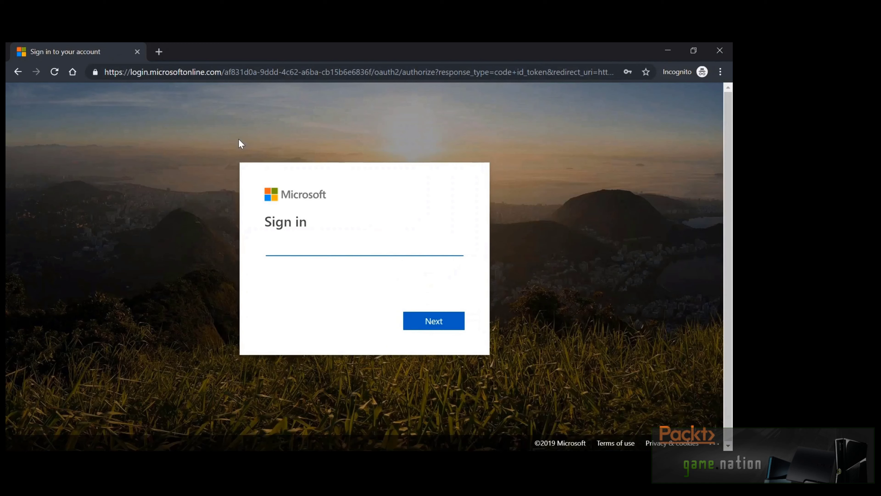
# Sign in with the Azure AD account and accept the app's requested permissions
pyautogui.write('a')
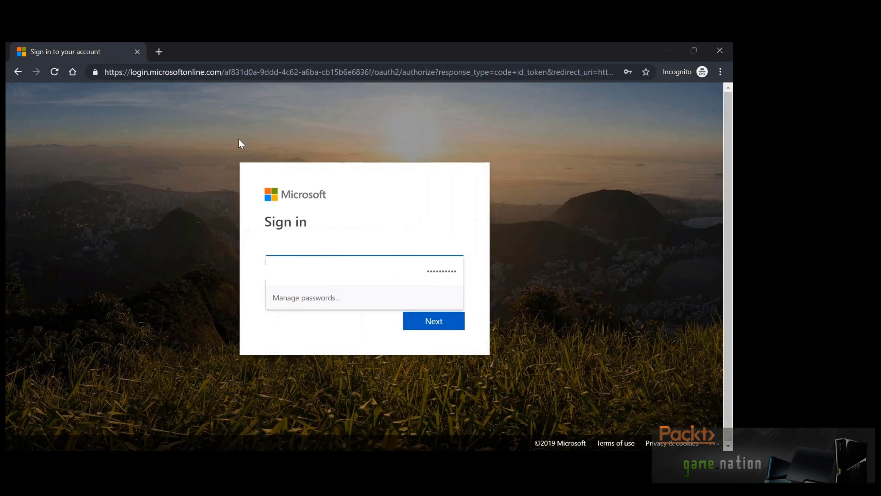
pyautogui.press('Return')
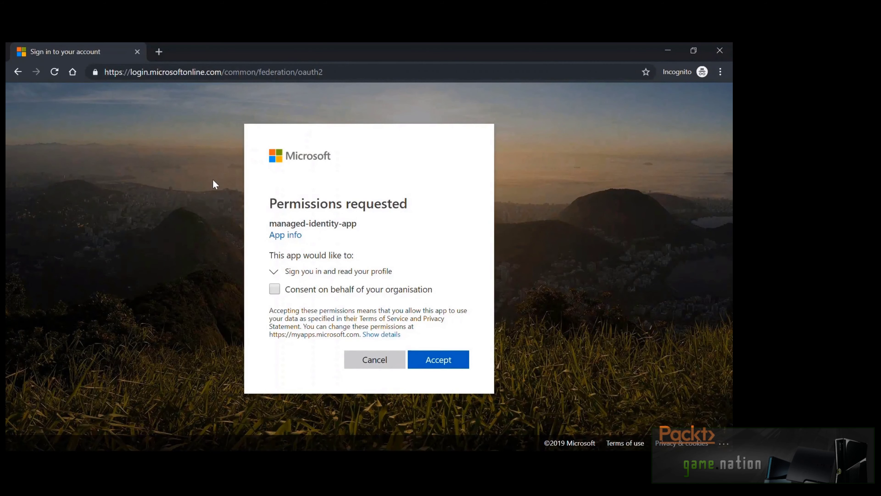
pyautogui.click(275, 271)
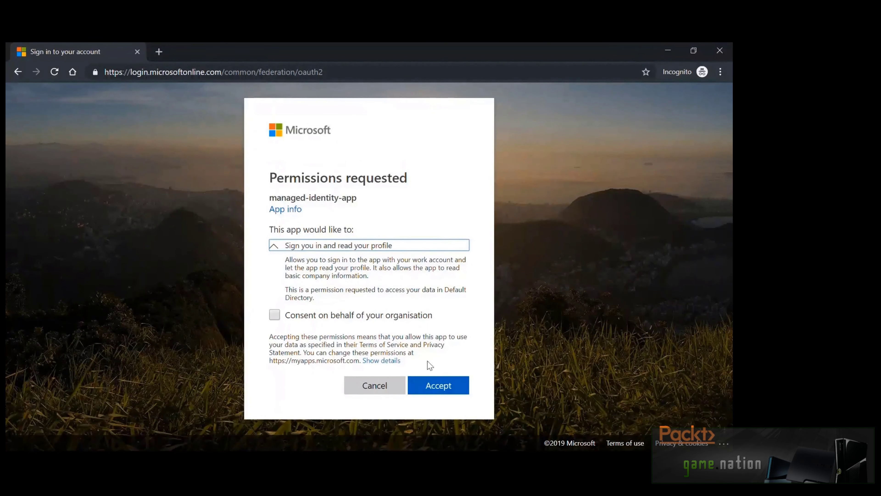
pyautogui.click(451, 395)
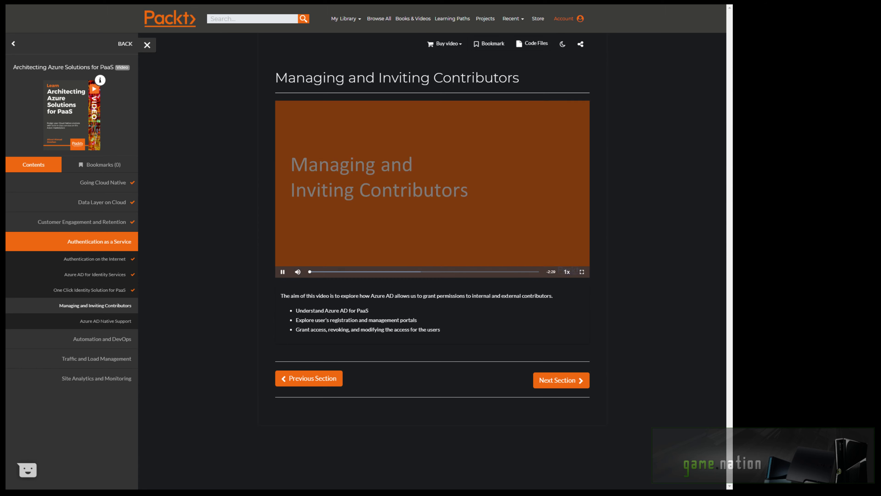
# Switch the Packt 'Managing and Inviting Contributors' video to fullscreen
pyautogui.press('f')
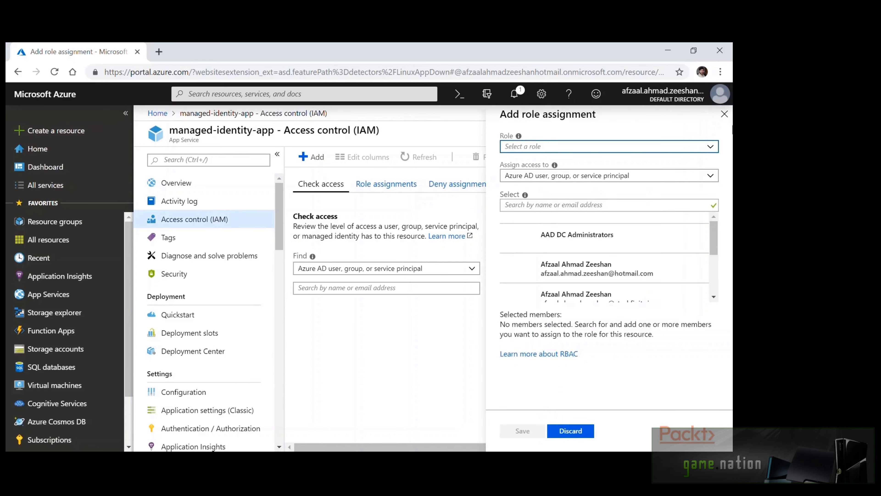
# Choose the Contributor role, search for and select the second user's account, then save
pyautogui.click(713, 150)
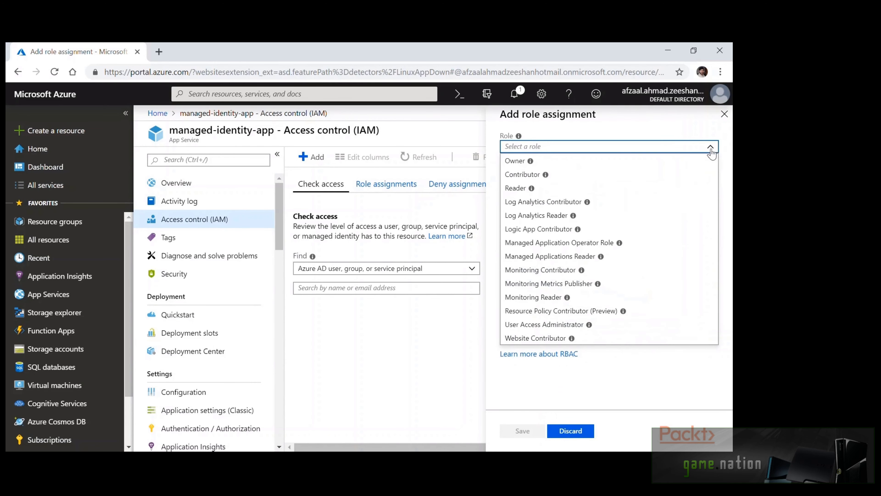
pyautogui.click(620, 174)
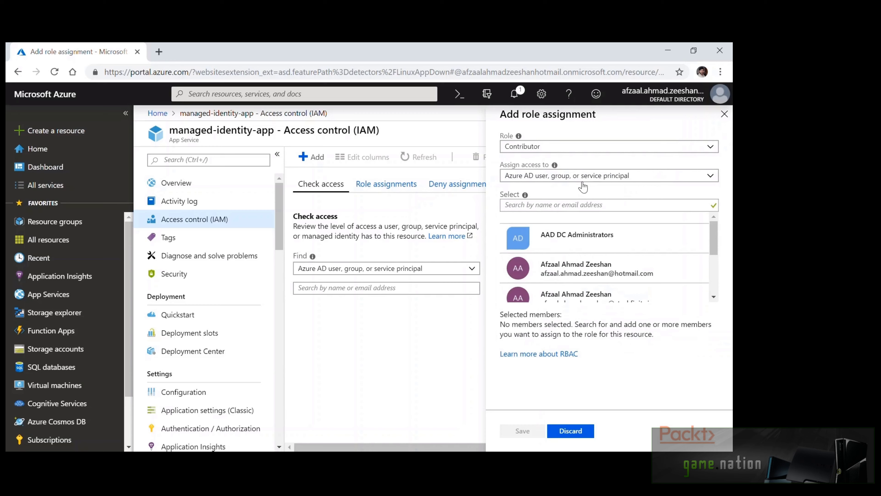
pyautogui.click(586, 204)
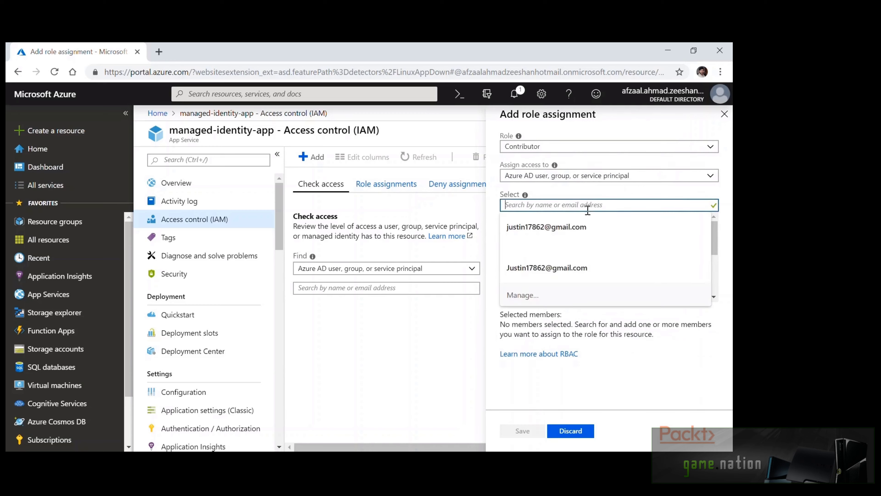
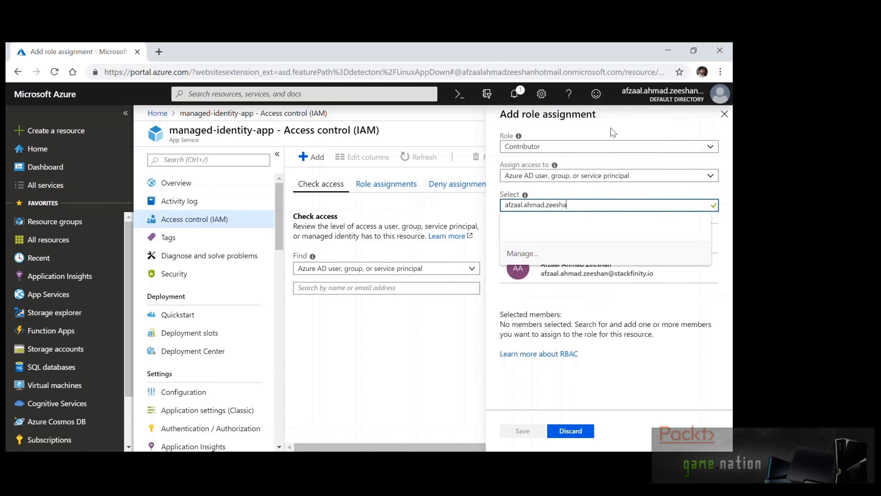
pyautogui.click(597, 268)
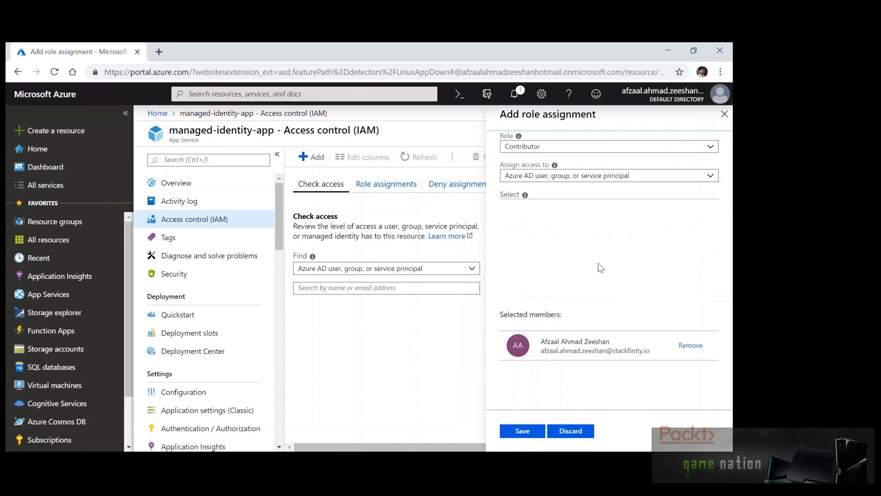
pyautogui.click(531, 423)
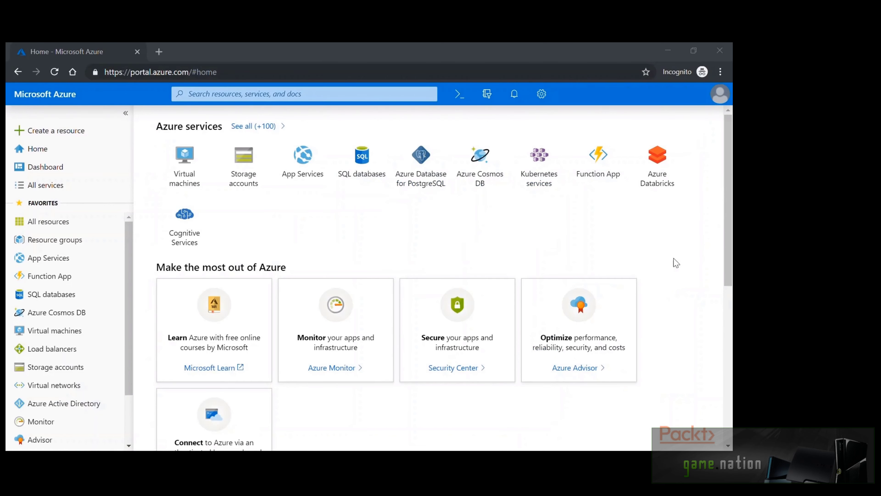
pyautogui.click(587, 218)
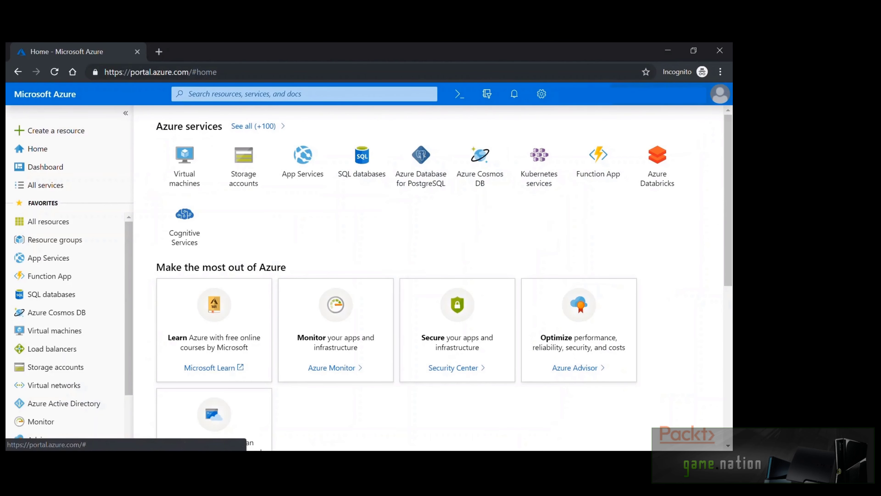
pyautogui.click(676, 102)
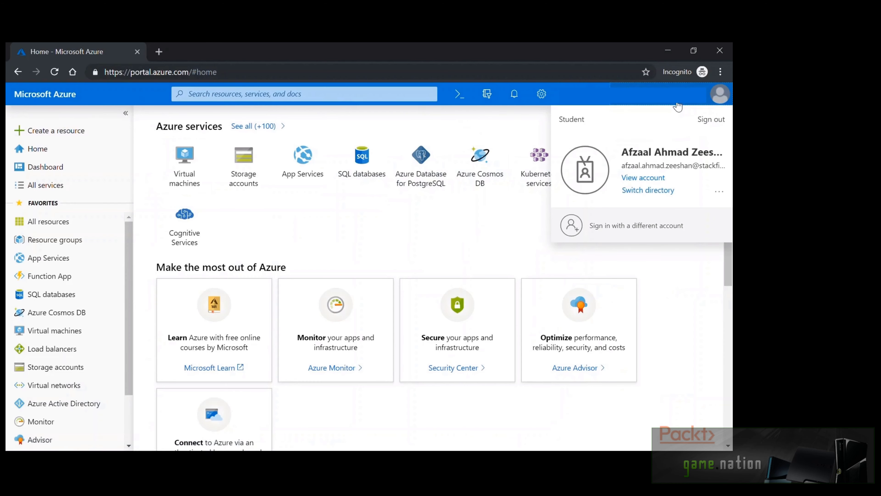
pyautogui.click(654, 190)
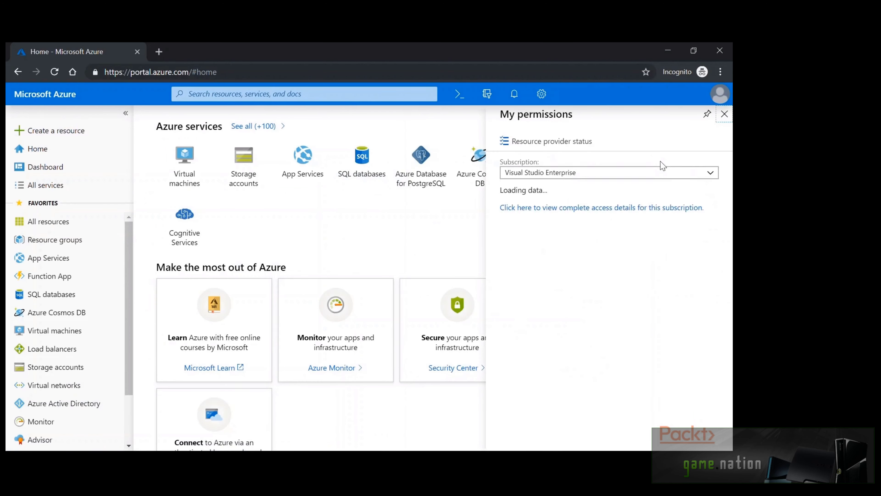
pyautogui.click(651, 172)
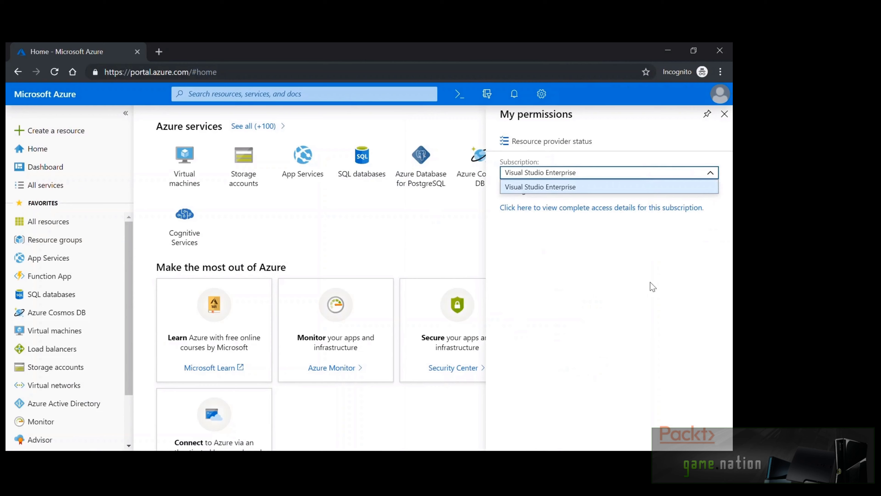
pyautogui.click(652, 288)
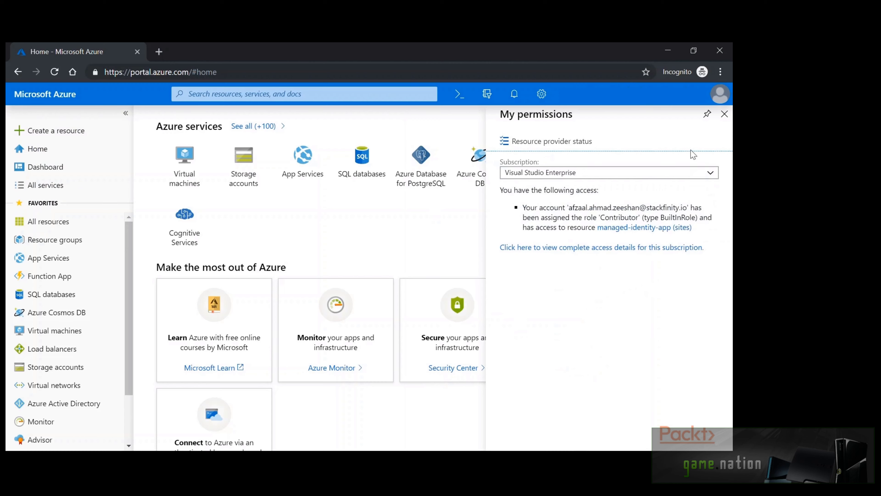
pyautogui.click(724, 113)
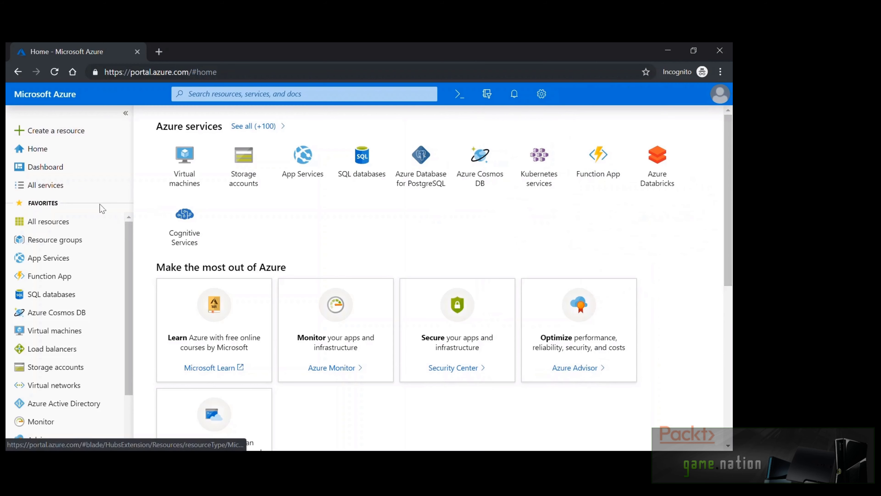
# Open managed-identity-app from the App Services list and scroll through its Overview charts
pyautogui.click(41, 261)
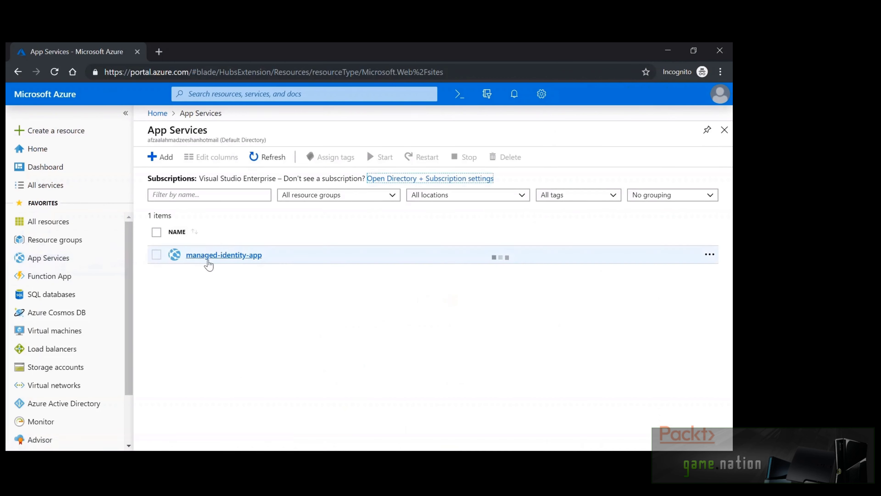
pyautogui.click(208, 256)
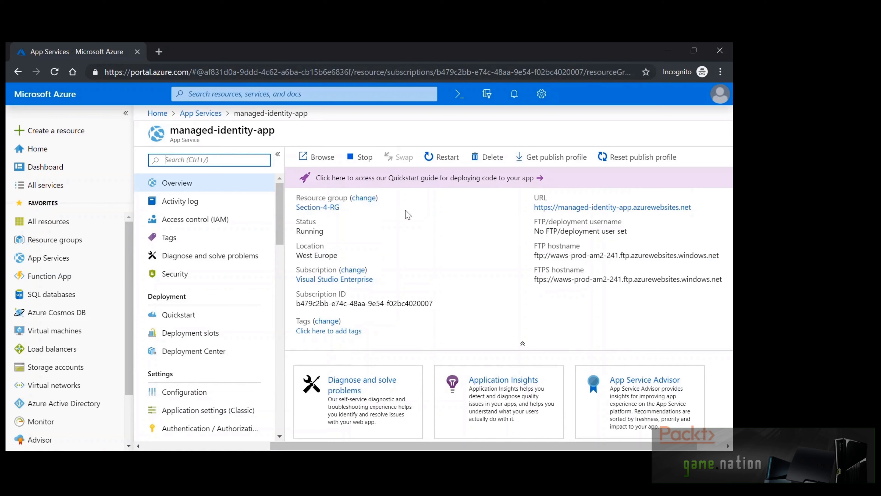
pyautogui.scroll(-3, 409, 224)
pyautogui.scroll(-3, 409, 224)
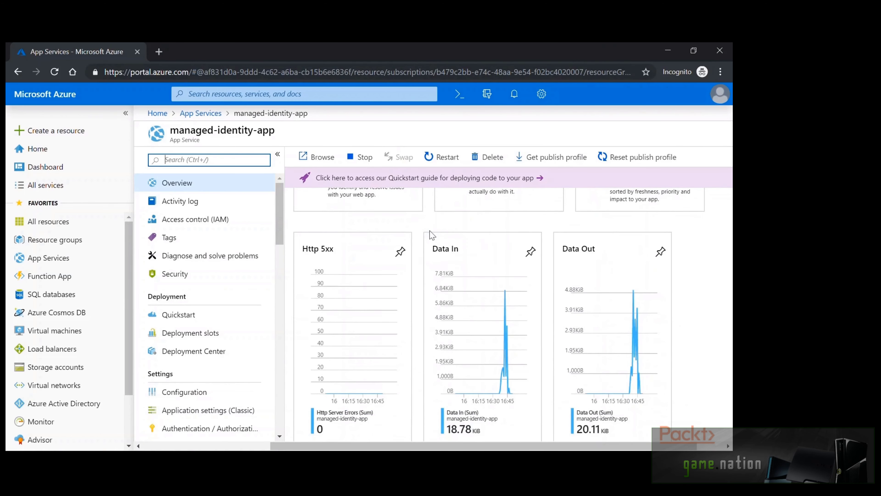
pyautogui.scroll(-3, 418, 259)
pyautogui.scroll(9, 417, 259)
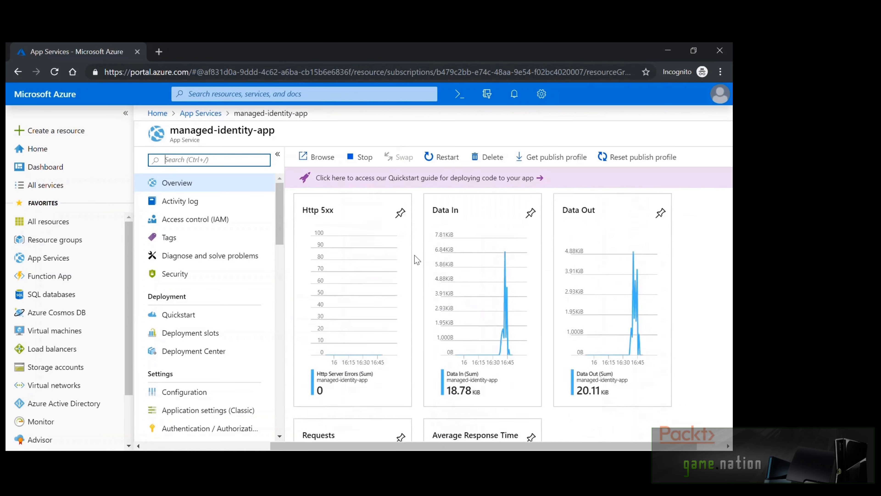
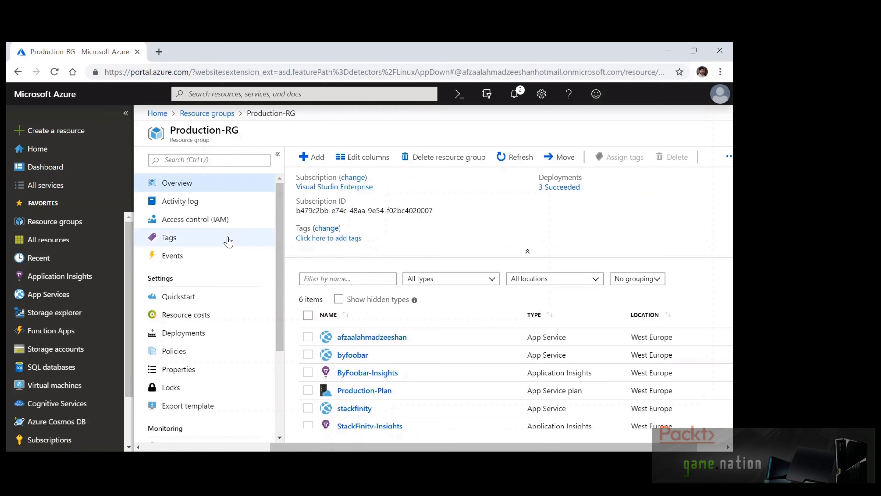
# Scroll down the Production-RG Resource costs page showing the 29.88 USD total
pyautogui.scroll(-3, 226, 239)
pyautogui.click(228, 208)
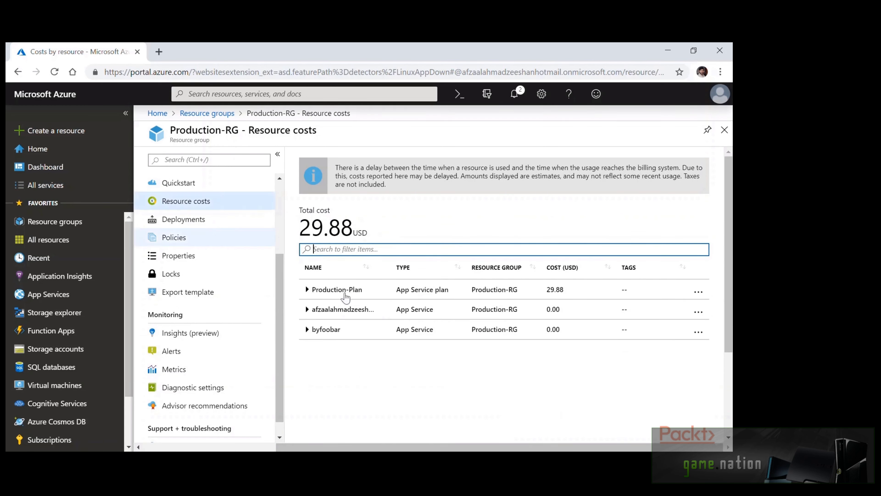
pyautogui.click(431, 379)
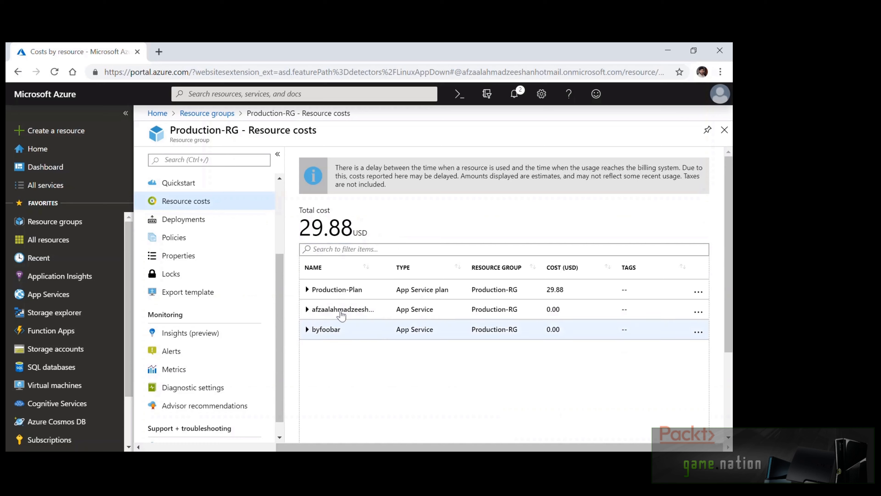
pyautogui.click(307, 310)
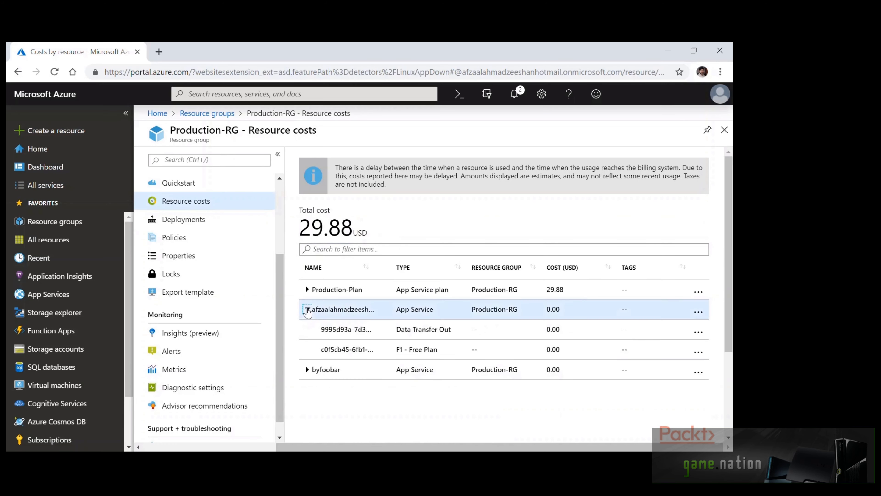
pyautogui.click(307, 310)
pyautogui.click(306, 289)
pyautogui.click(307, 289)
pyautogui.click(230, 222)
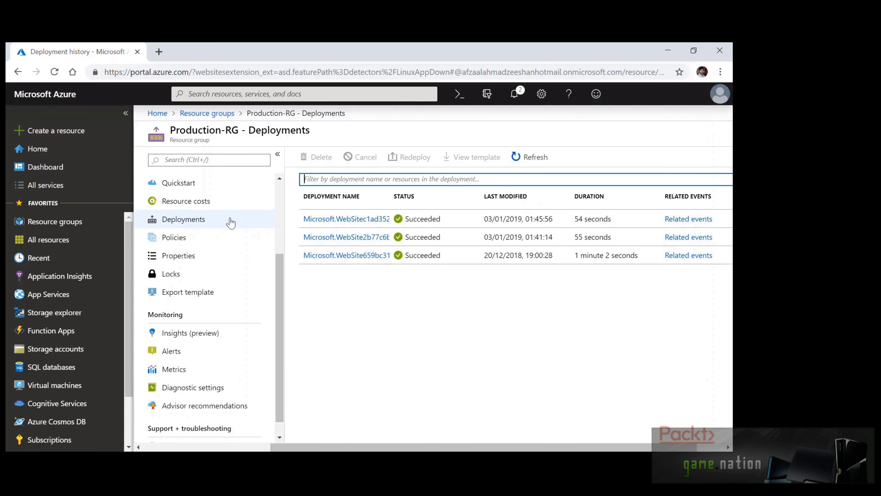
pyautogui.click(214, 238)
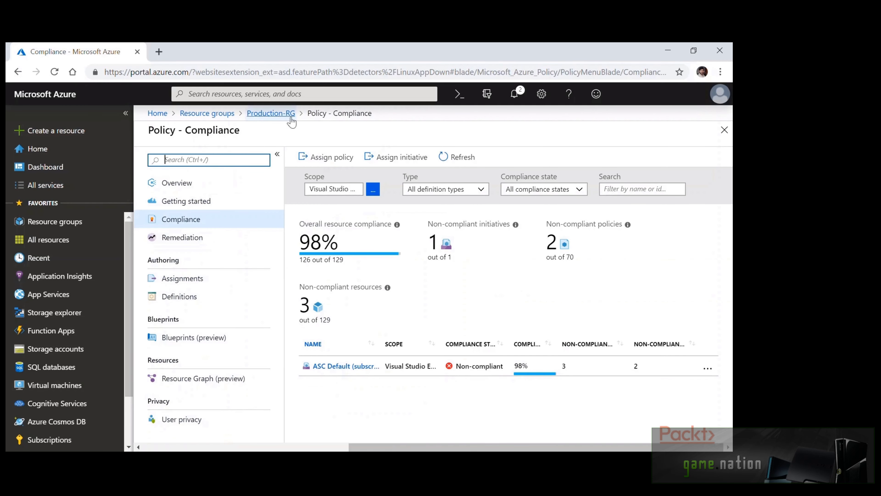
pyautogui.click(279, 114)
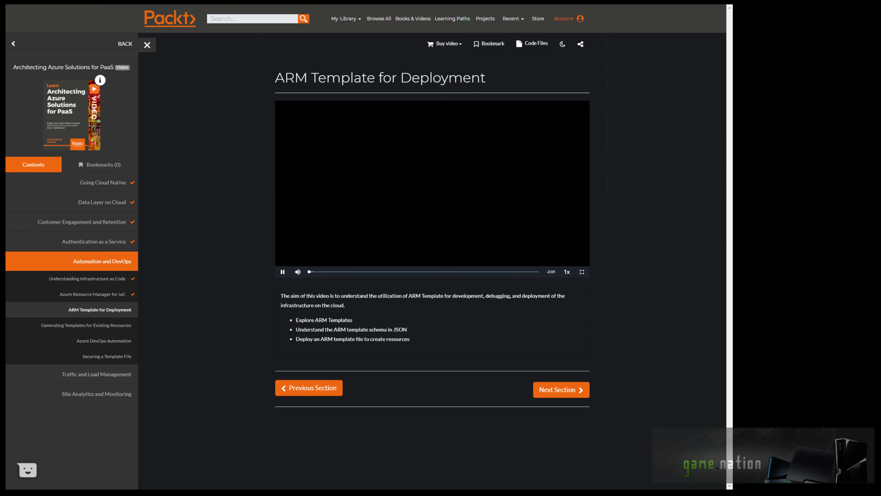
# Switch the ARM Template for Deployment lesson video to fullscreen
pyautogui.click(582, 272)
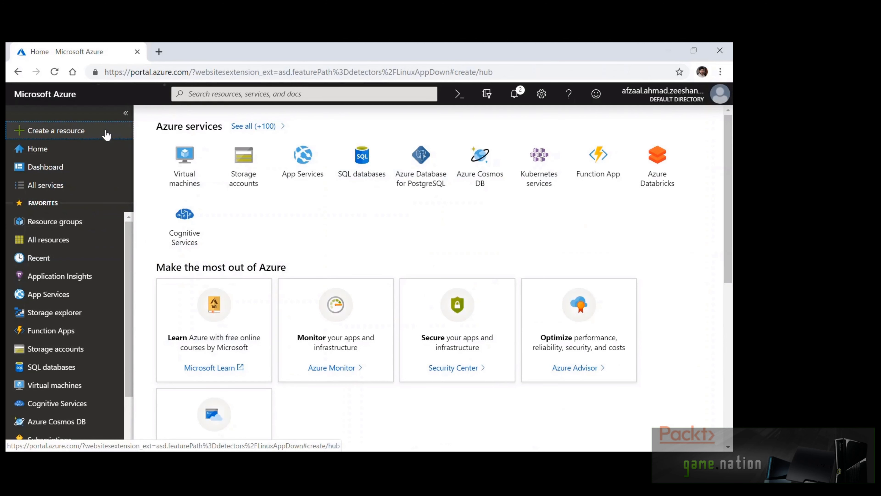
# Bring up the New resource Marketplace pane in the Azure Portal
pyautogui.click(52, 130)
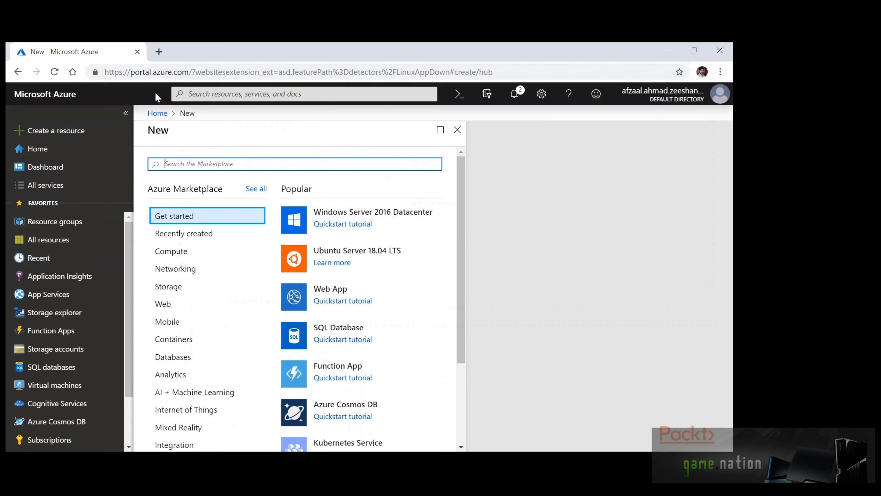
# Create a Template deployment and load the 201-cdn-with-web-app quickstart template
pyautogui.write('Template')
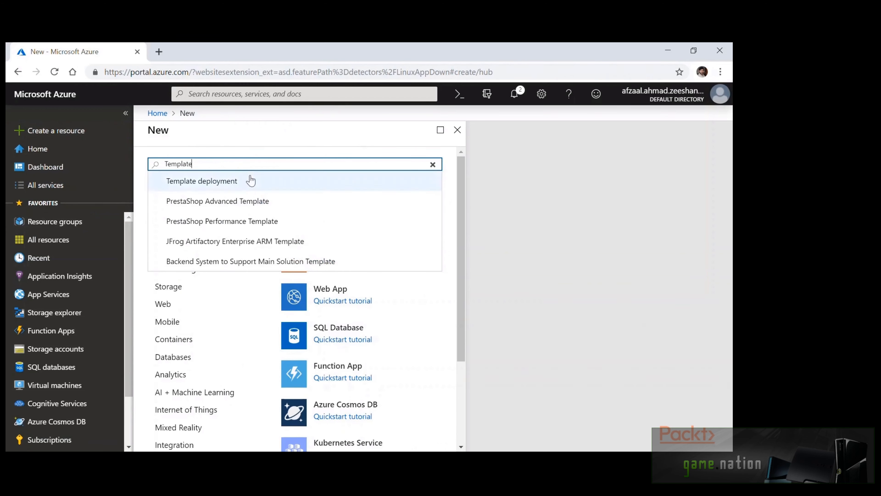
pyautogui.click(252, 178)
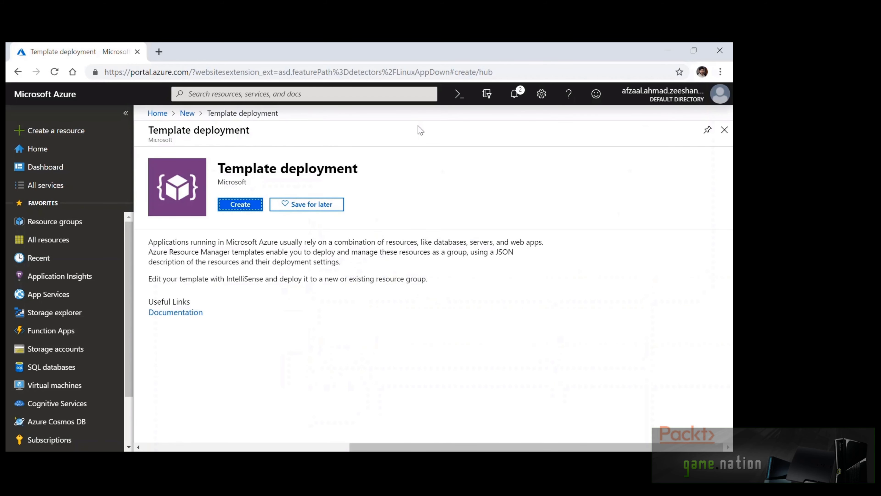
pyautogui.click(256, 210)
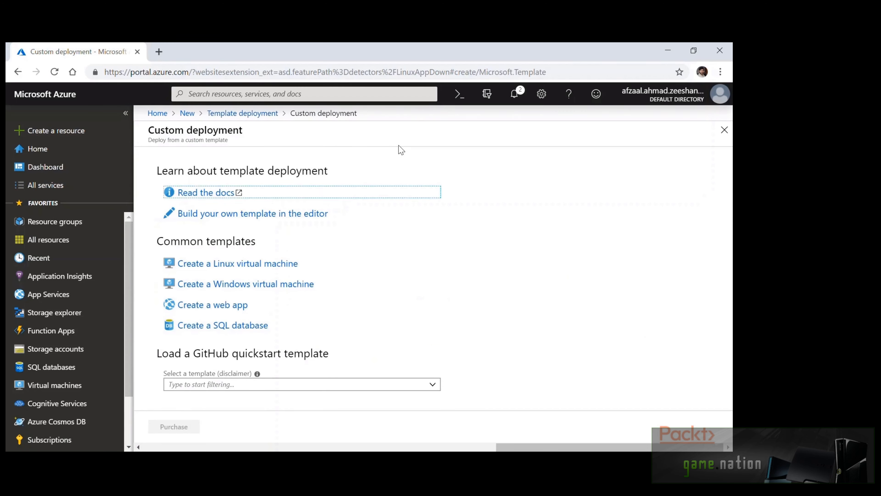
pyautogui.click(402, 150)
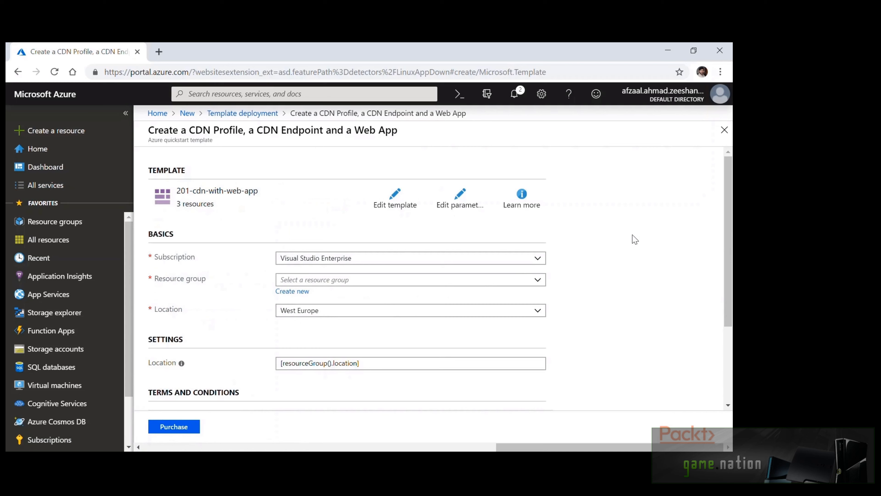
# Open the CDN template in the editor and expand its parameters and variables
pyautogui.click(402, 202)
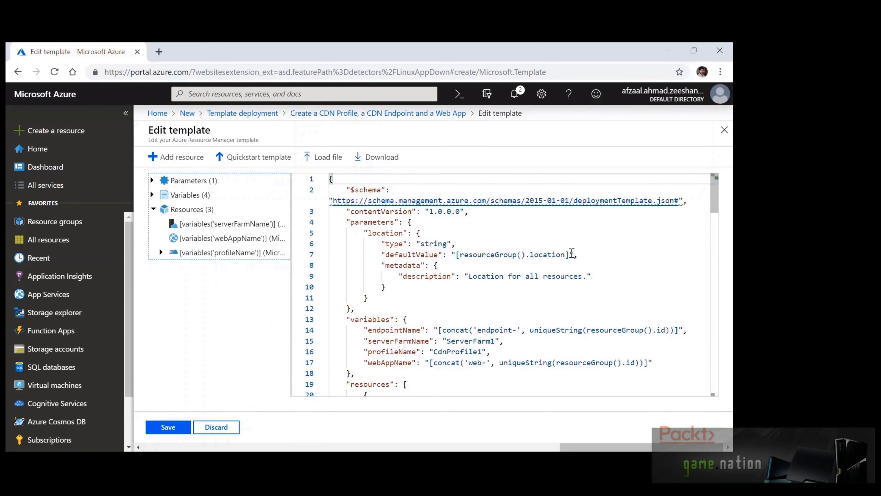
pyautogui.scroll(-4, 666, 267)
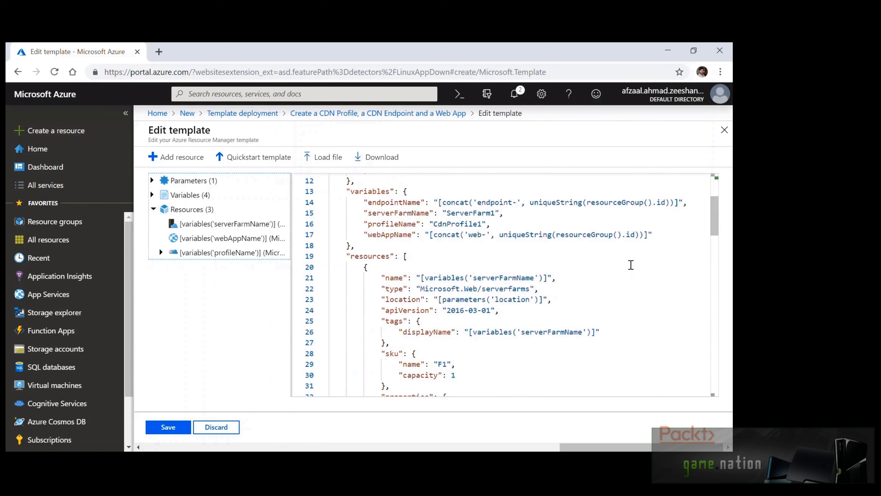
pyautogui.click(152, 195)
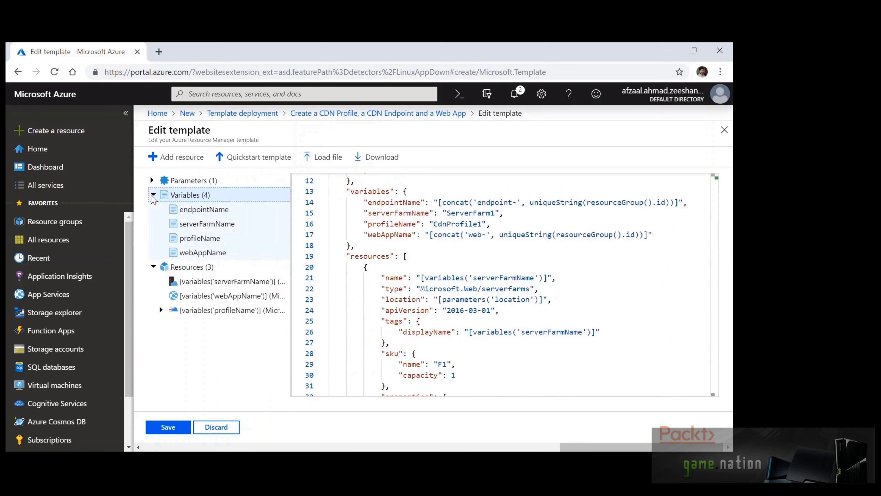
pyautogui.click(152, 180)
# Add a storage account resource named templatestorage and save the template
pyautogui.click(179, 158)
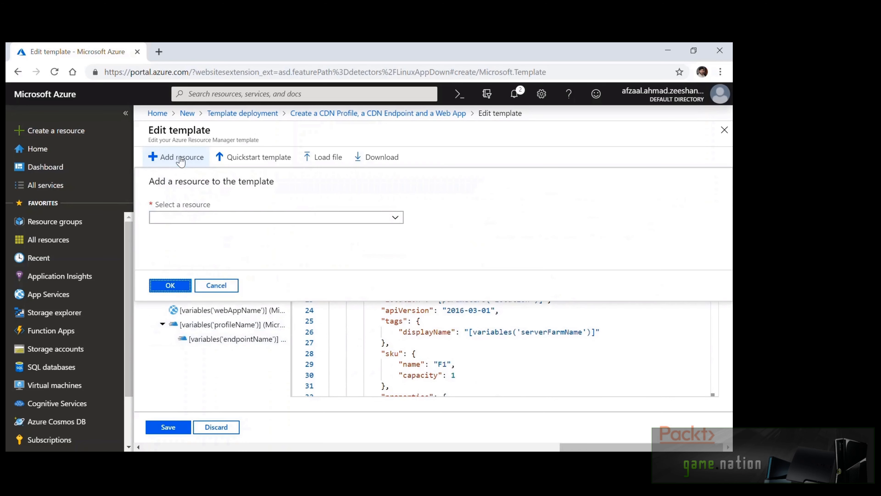
pyautogui.click(227, 217)
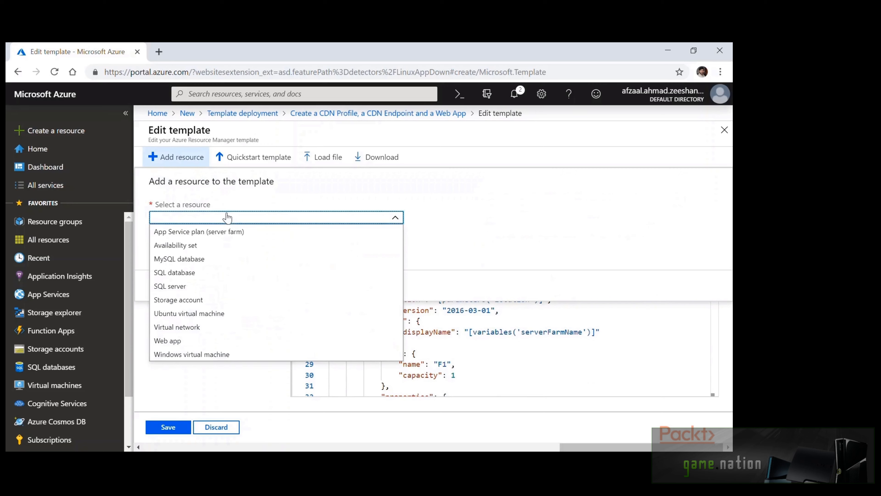
pyautogui.click(189, 299)
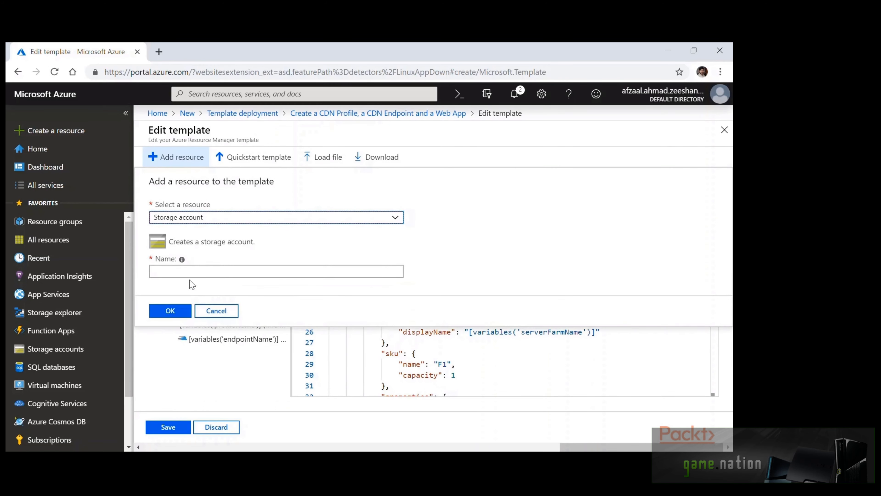
pyautogui.click(192, 274)
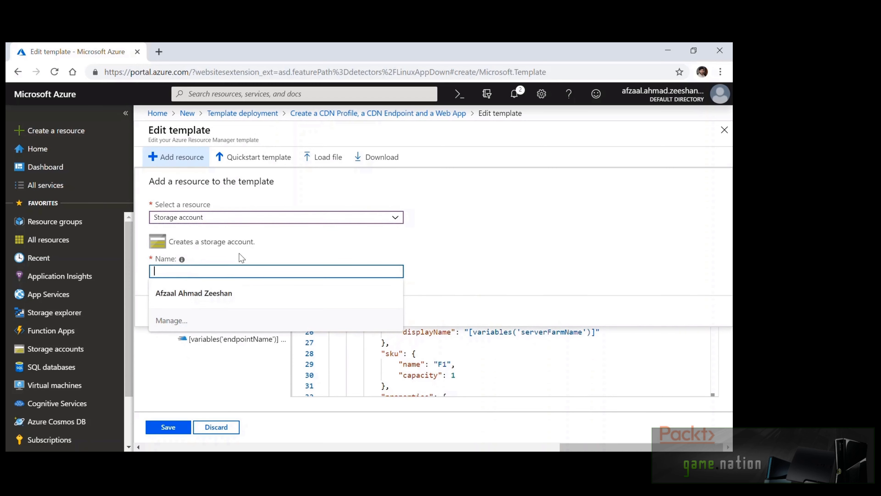
pyautogui.write('templatestorage')
pyautogui.click(175, 309)
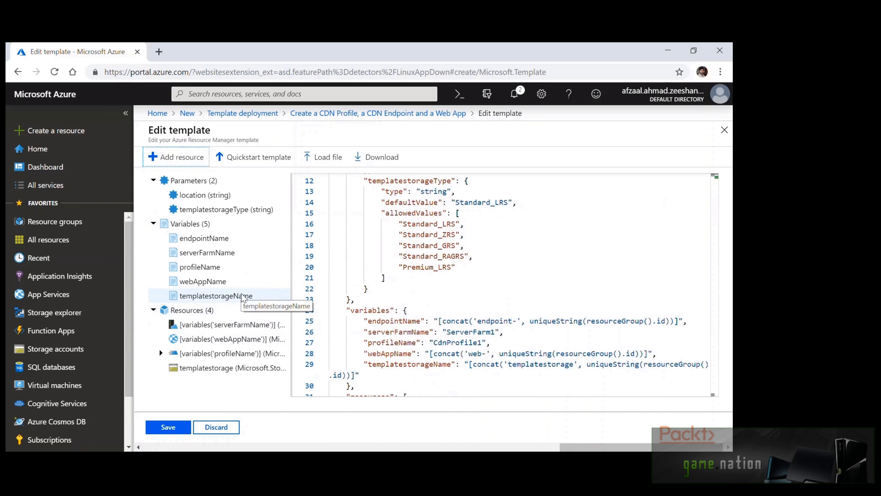
pyautogui.scroll(-6, 471, 305)
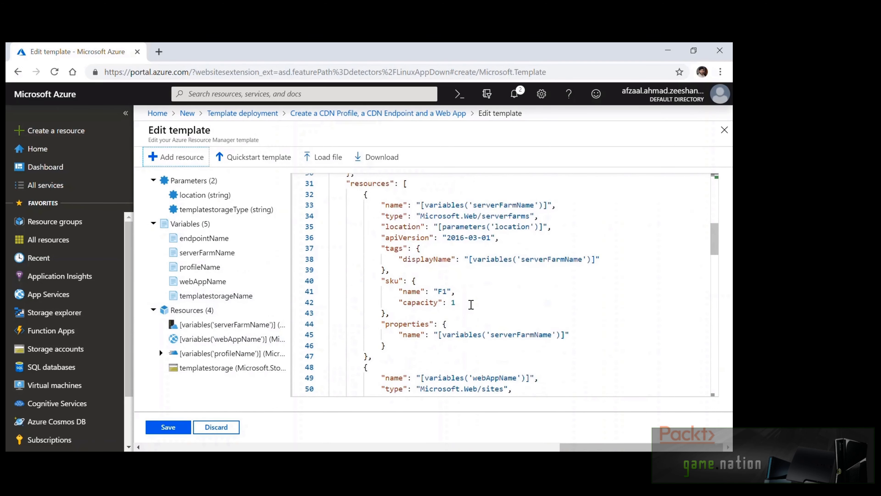
pyautogui.click(471, 305)
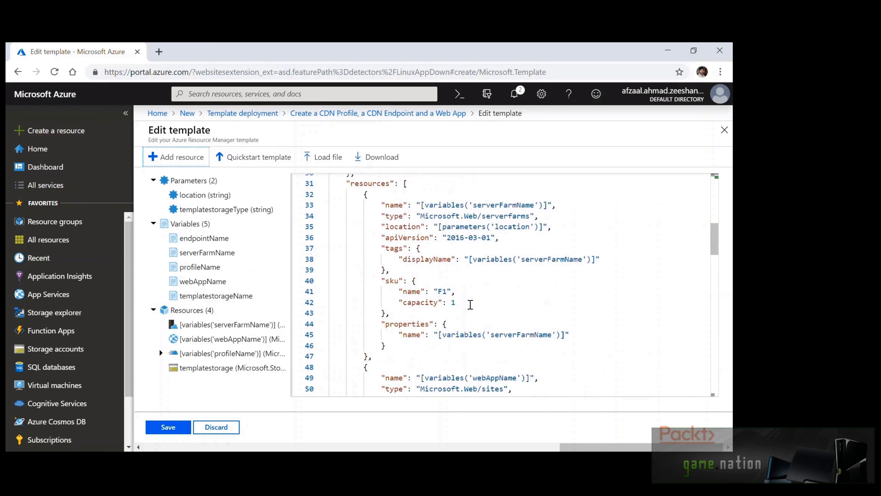
pyautogui.click(159, 435)
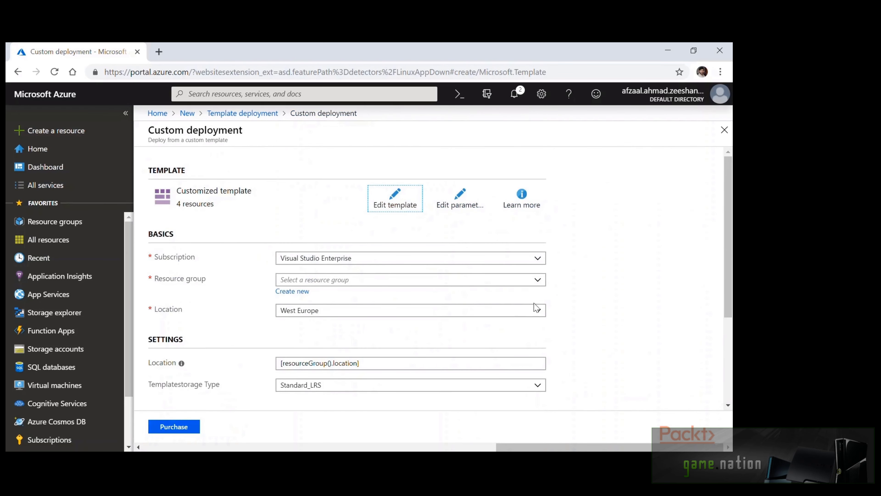
# Create a new resource group named Section-5-RG for the custom deployment
pyautogui.scroll(-3, 616, 306)
pyautogui.scroll(2, 618, 307)
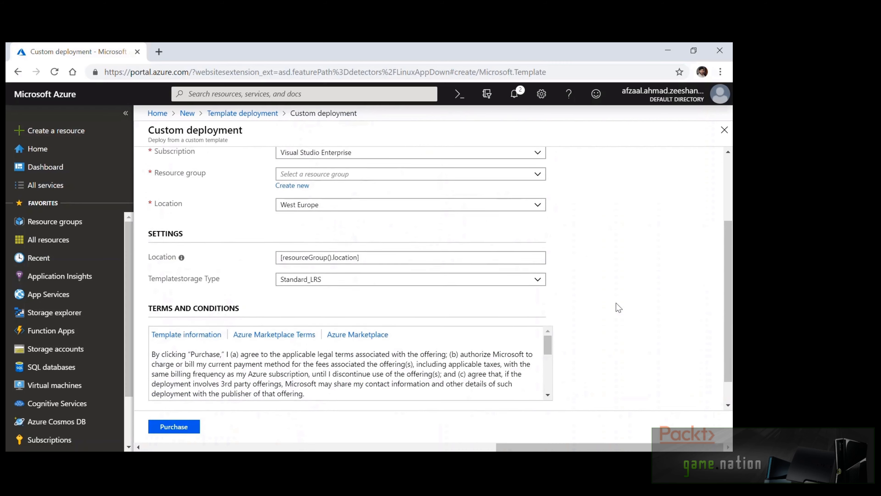
pyautogui.scroll(-2, 619, 307)
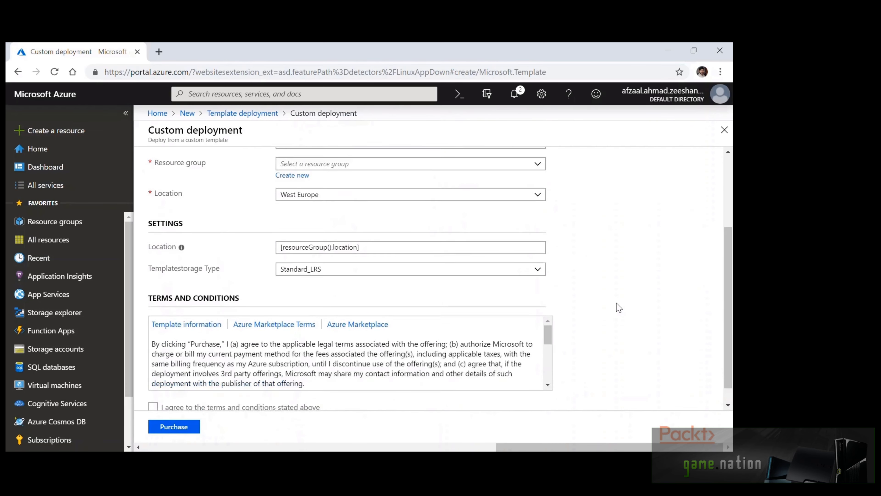
pyautogui.scroll(4, 619, 308)
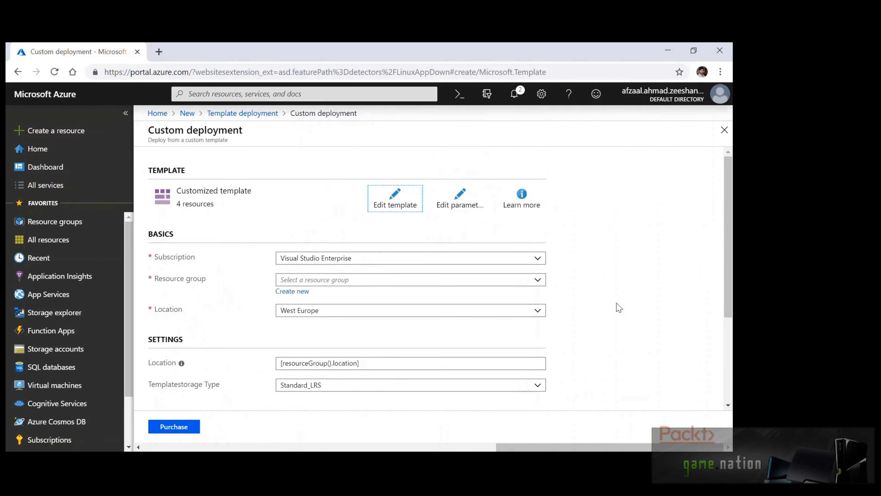
pyautogui.click(296, 295)
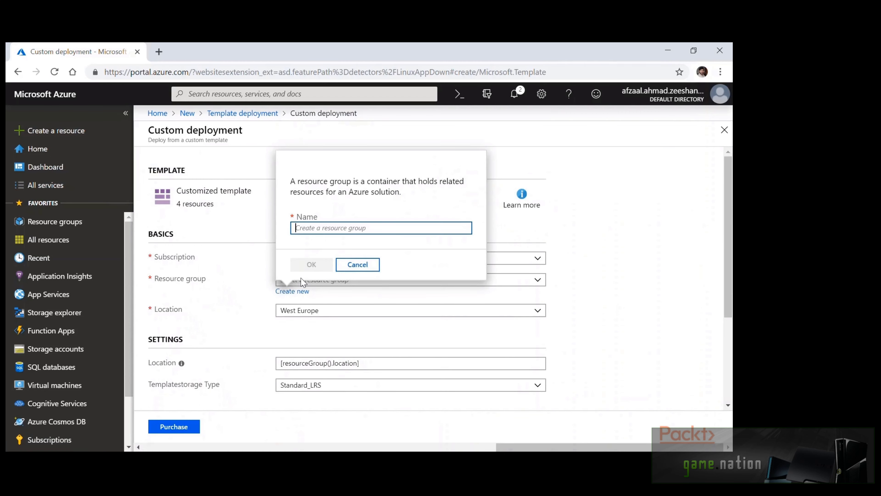
pyautogui.write('Section-5-RG')
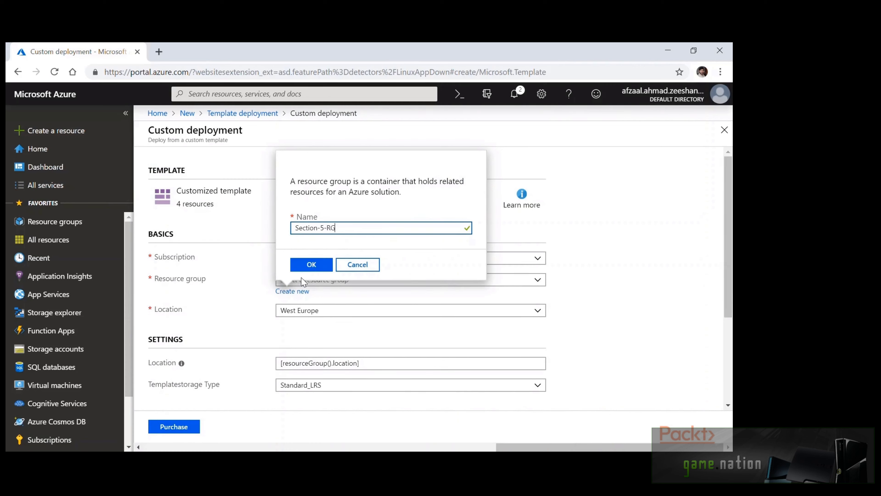
pyautogui.click(312, 265)
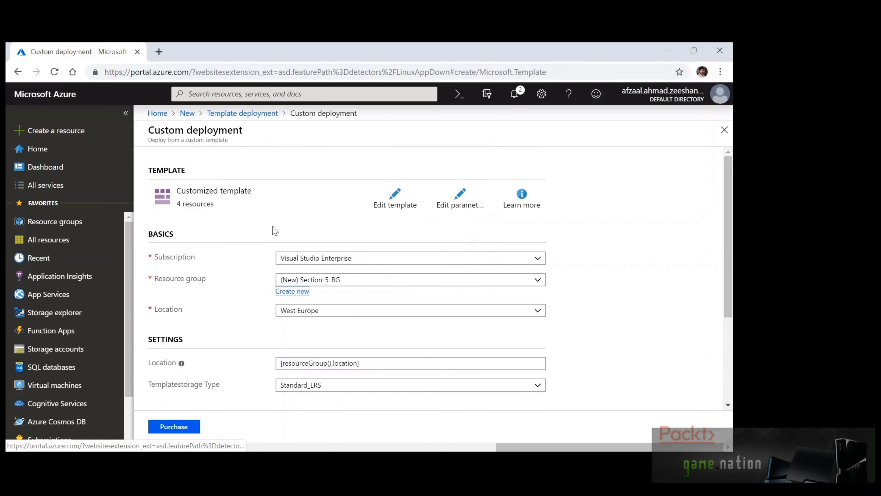
pyautogui.scroll(-3, 273, 233)
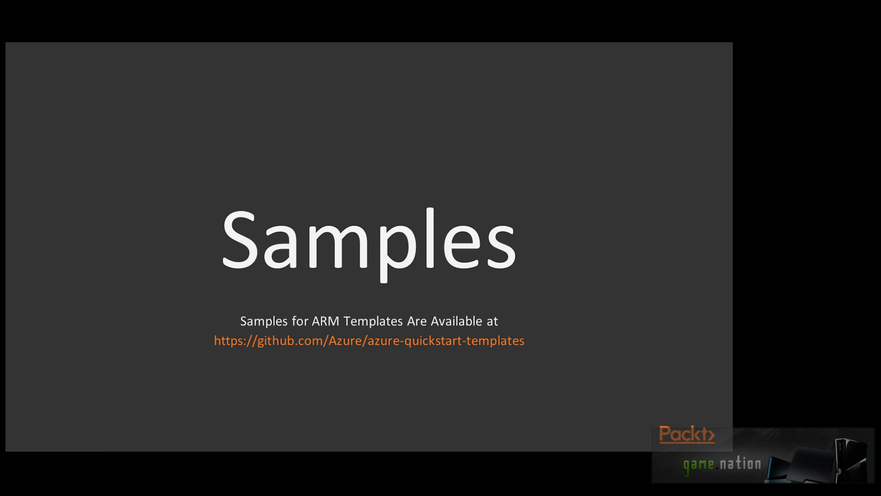
# Advance to the Generating Templates for Existing Resources lesson and watch it fullscreen
pyautogui.press('Right')
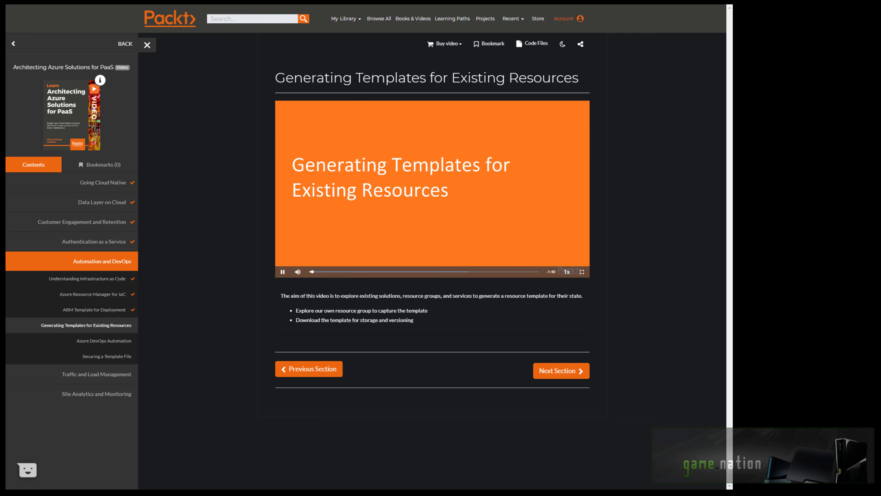
pyautogui.click(581, 271)
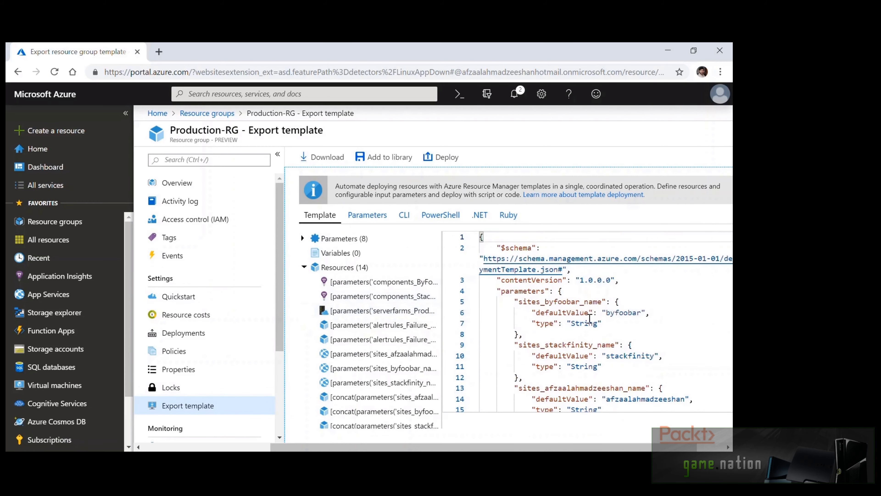
# Collapse the Resources list, download Production-RG's template as a zip, and start adding it to the library
pyautogui.scroll(-2, 589, 319)
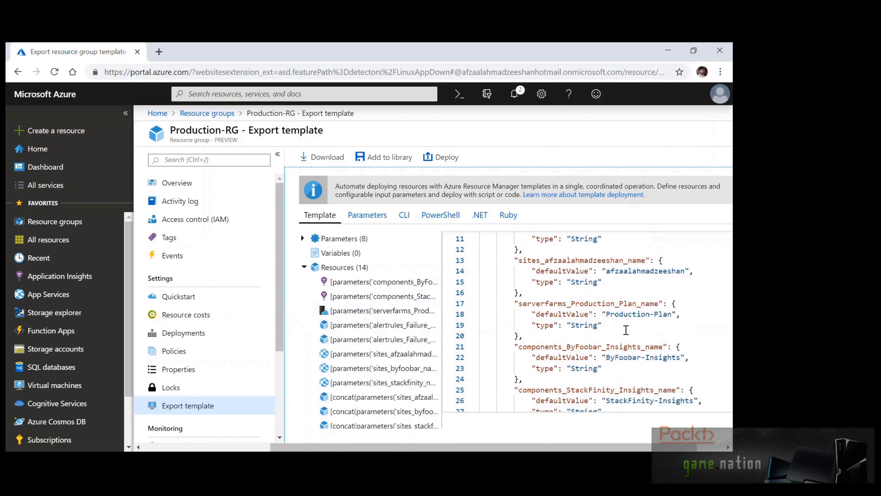
pyautogui.click(305, 270)
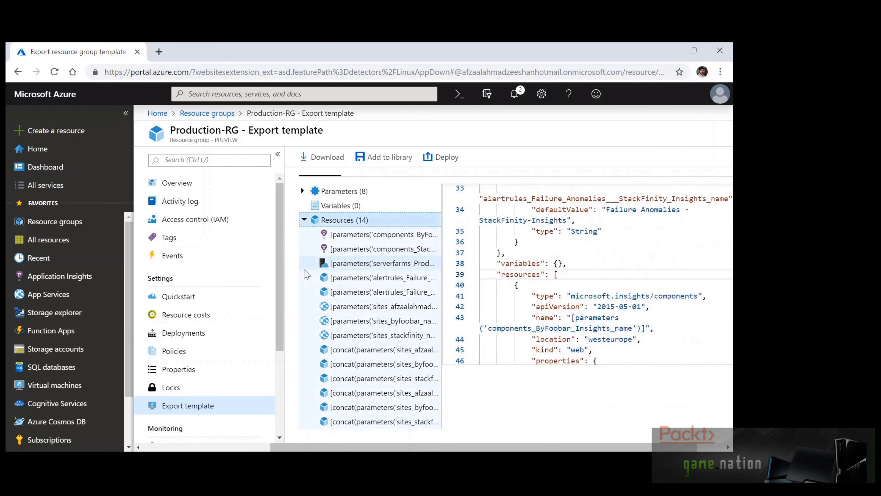
pyautogui.click(304, 219)
pyautogui.click(353, 311)
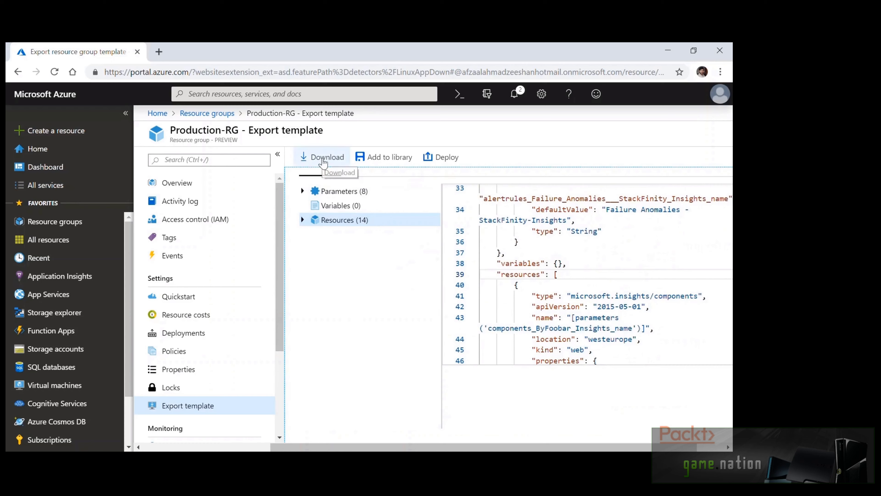
pyautogui.click(323, 159)
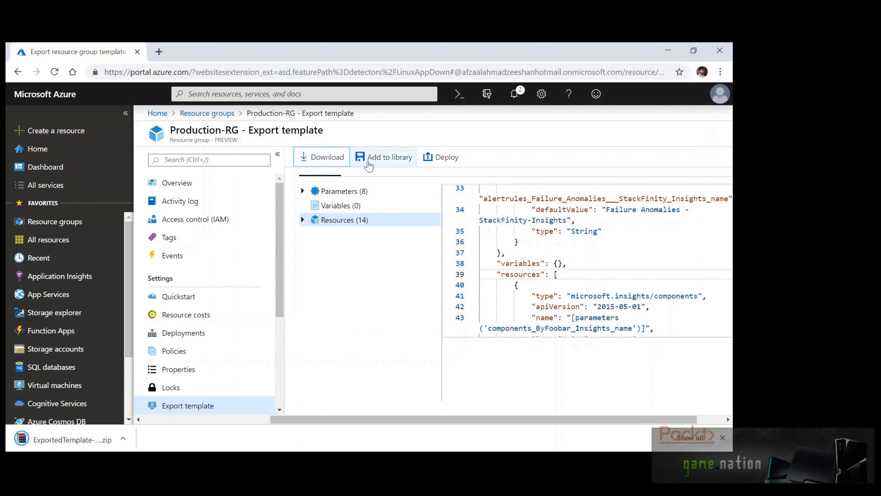
pyautogui.click(369, 166)
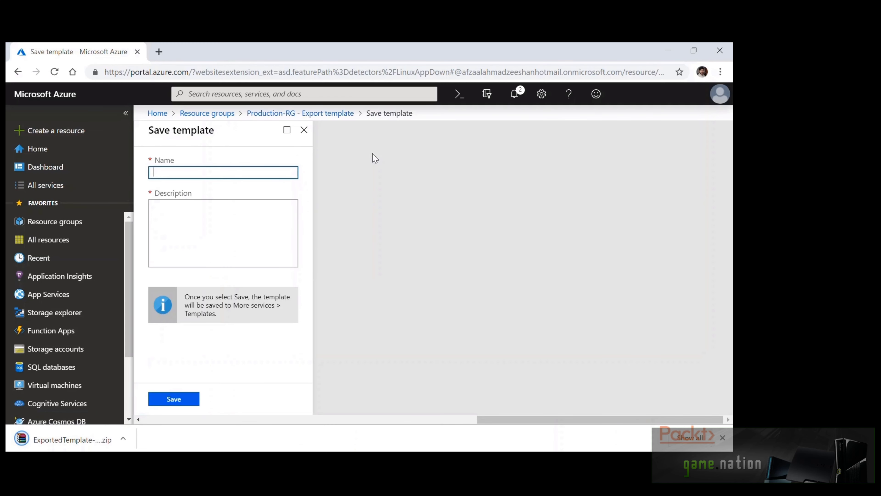
# Save the template as mydefaulttemplate, described 'This template contains my common web apps.', then deploy it
pyautogui.write('mydefaulttemplate')
pyautogui.click(205, 252)
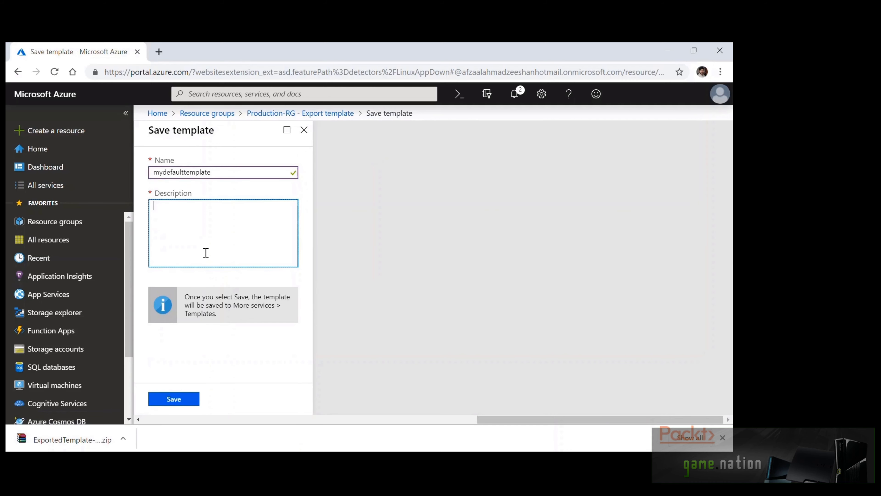
pyautogui.write('This template contains my common web apps.')
pyautogui.click(196, 401)
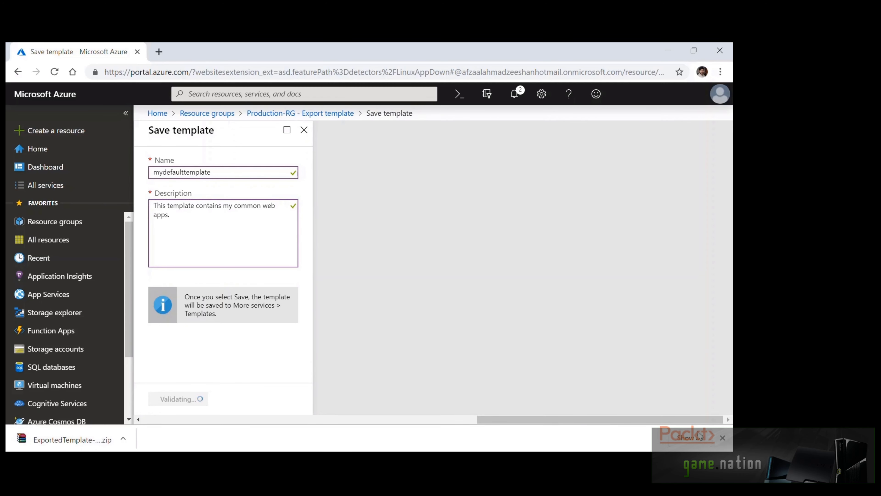
pyautogui.click(723, 437)
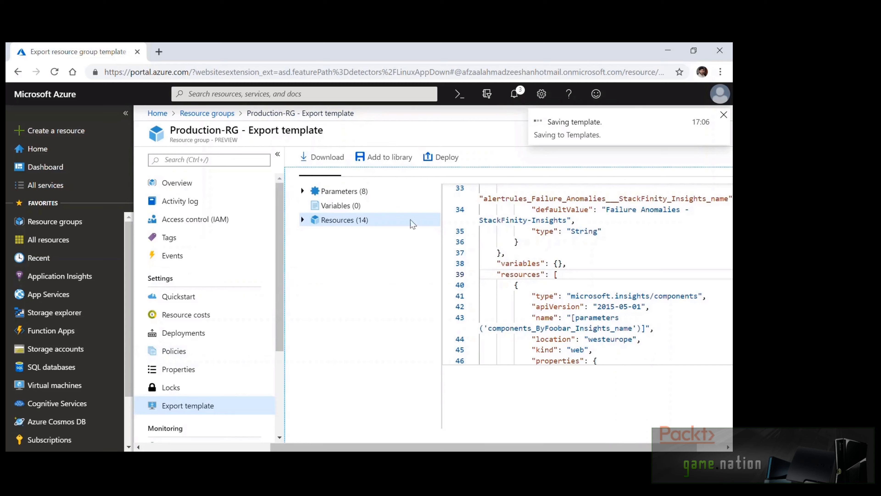
pyautogui.click(440, 157)
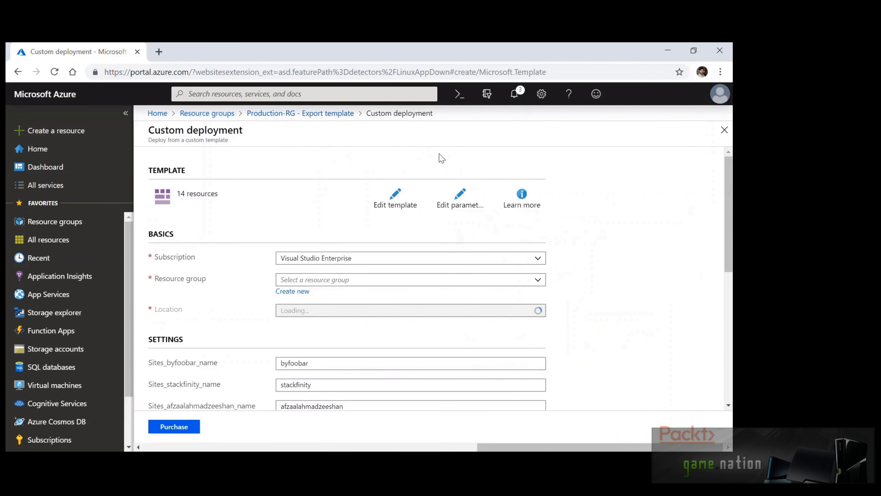
# Scroll through the Custom deployment form's prefilled West Europe and Production-Plan settings, then back up
pyautogui.scroll(-5, 589, 232)
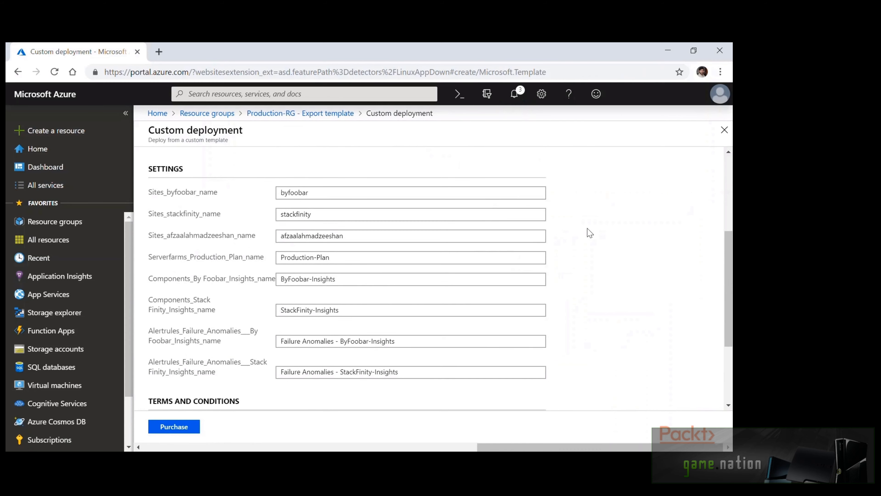
pyautogui.scroll(-1, 590, 233)
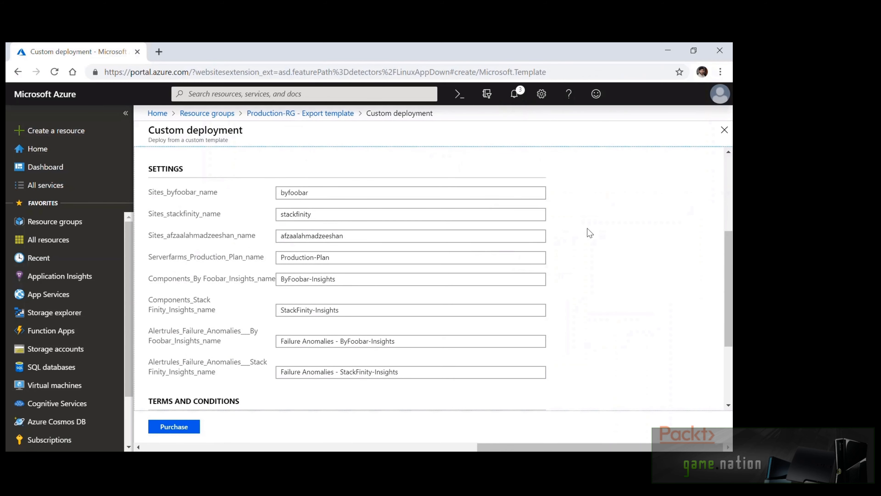
pyautogui.scroll(-4, 590, 233)
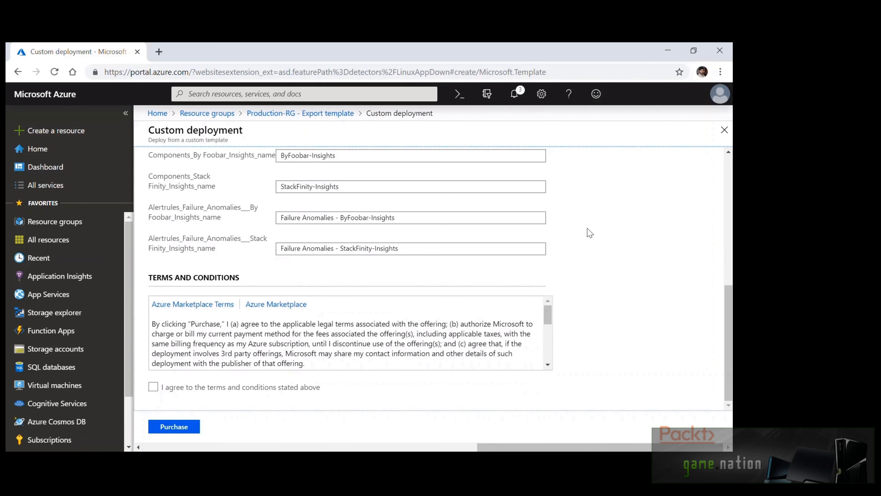
pyautogui.scroll(10, 590, 233)
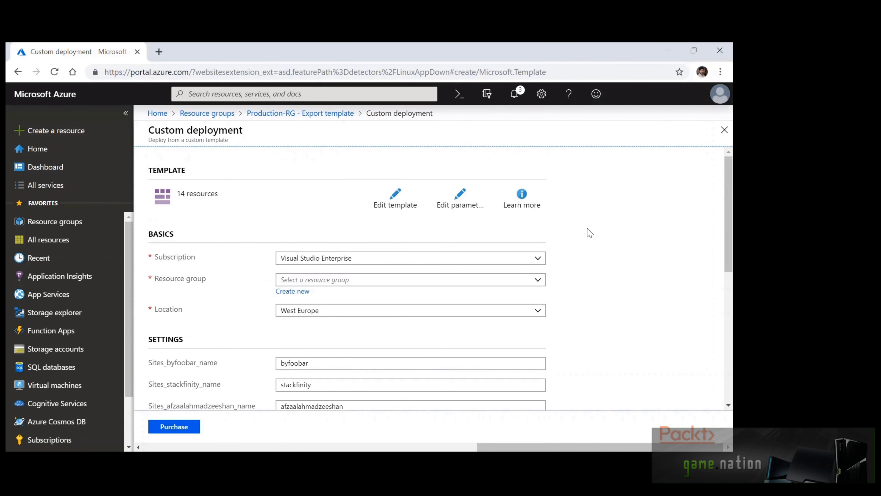
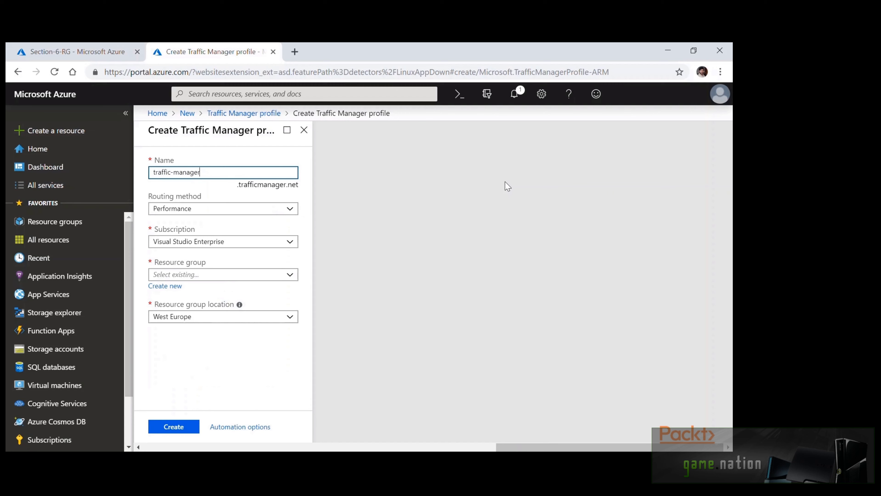
# Complete the Name field so the new profile reads traffic-manager-azure
pyautogui.write('-azure')
# Create the traffic-manager-azure profile with Performance routing on the Visual Studio Enterprise subscription
pyautogui.click(301, 165)
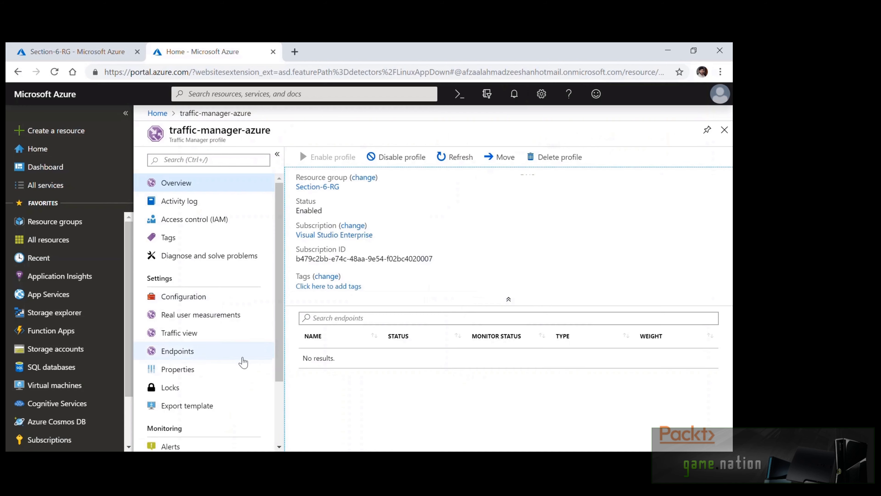
# Start a new Azure endpoint on the profile and name it app1
pyautogui.click(218, 355)
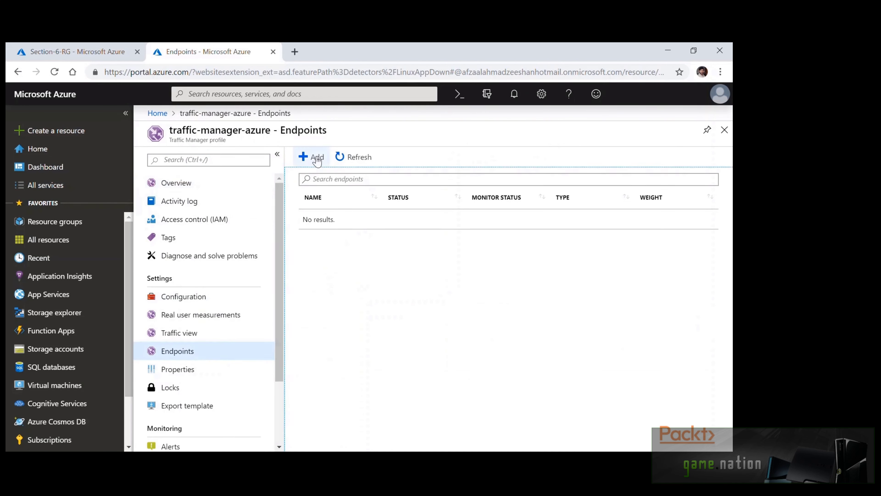
pyautogui.click(313, 157)
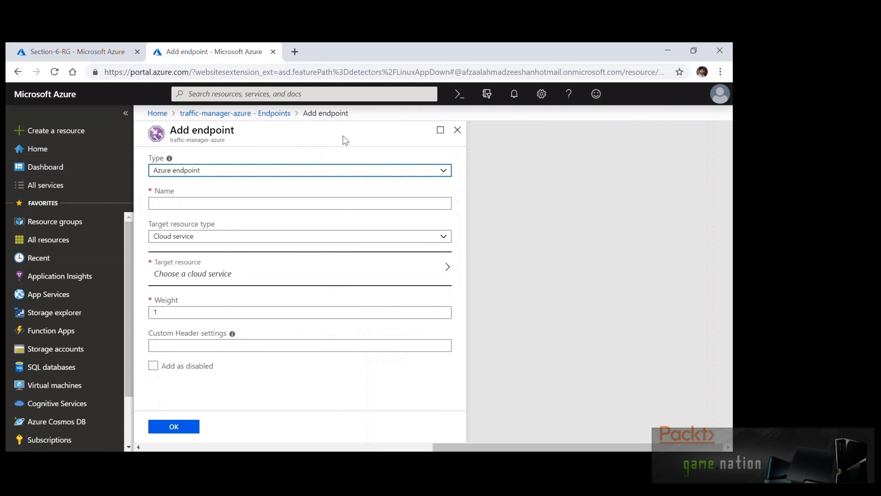
pyautogui.click(351, 170)
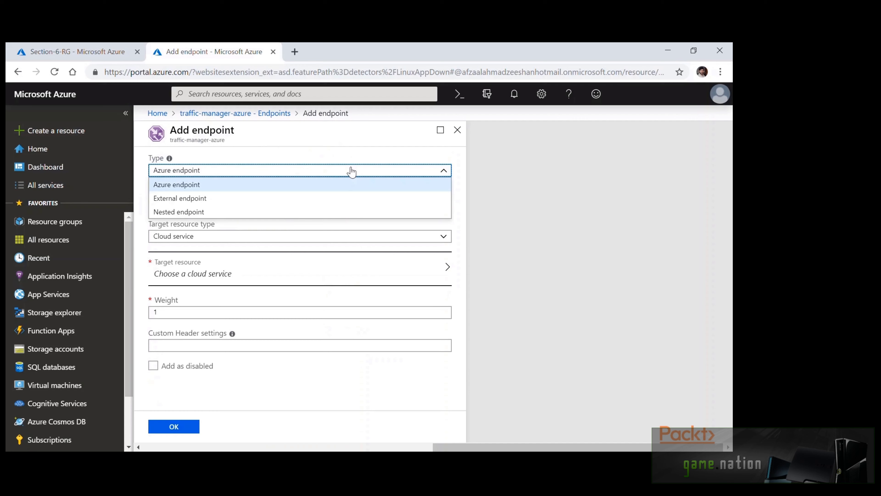
pyautogui.click(351, 170)
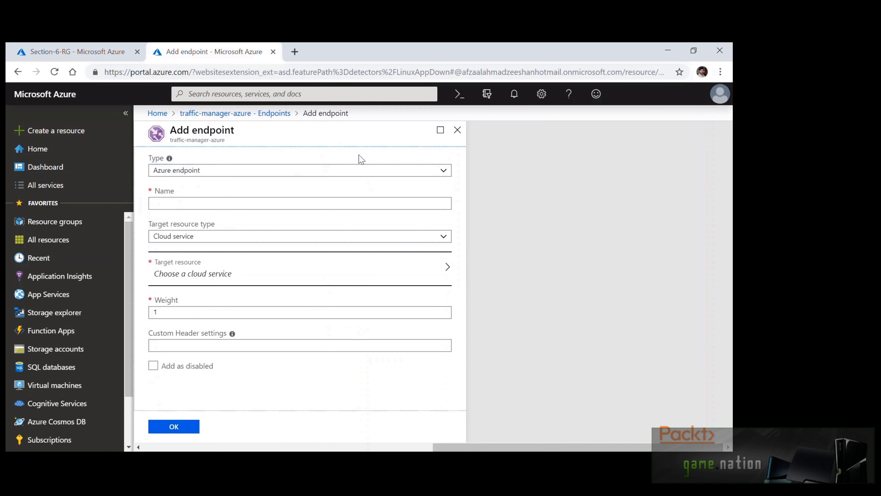
pyautogui.click(374, 204)
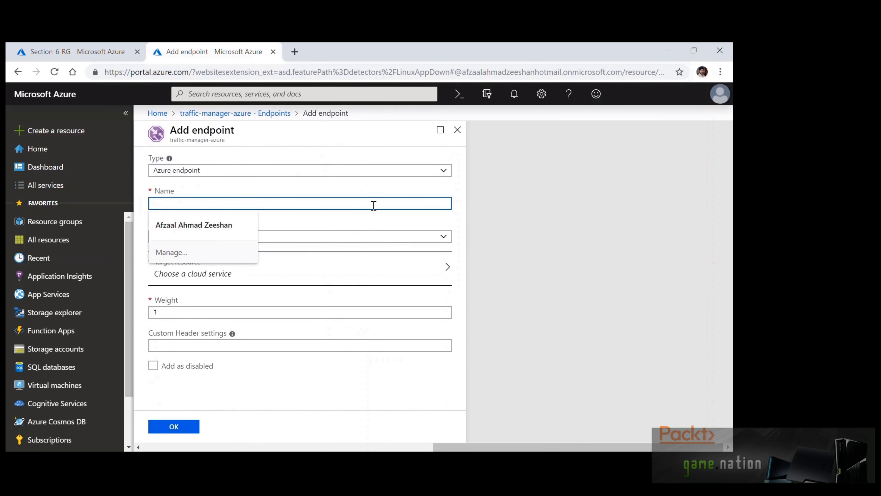
pyautogui.write('app1')
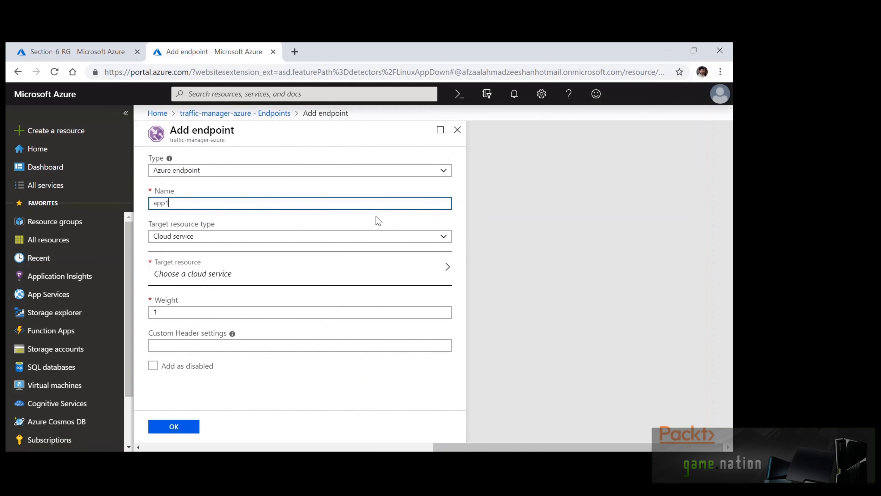
# Target the App Service traffic-managed-app1 with weight 10 and save the app1 endpoint
pyautogui.click(367, 238)
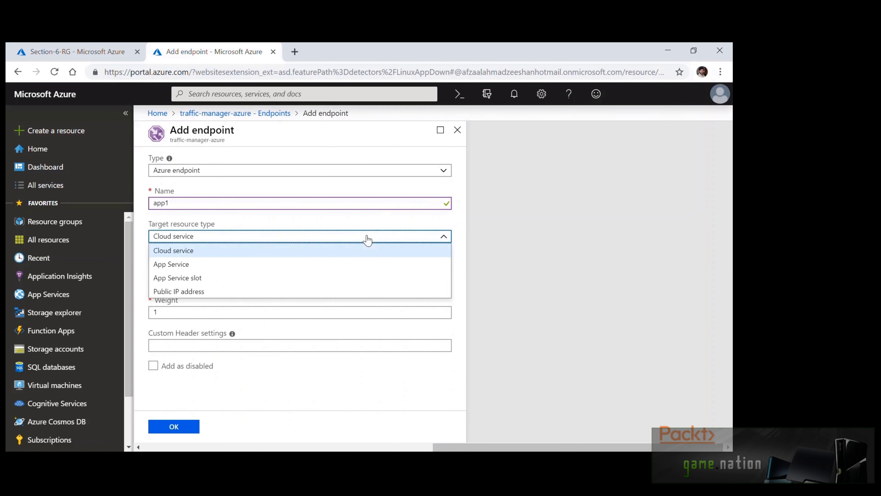
pyautogui.click(355, 265)
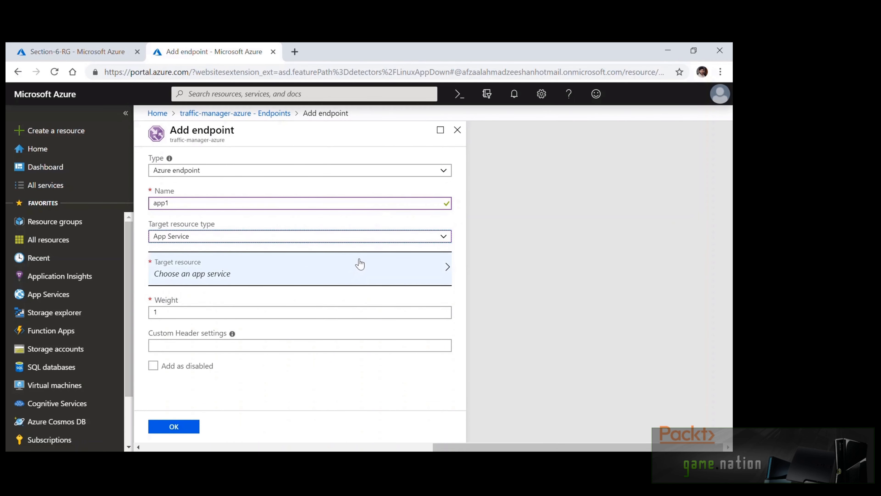
pyautogui.click(359, 264)
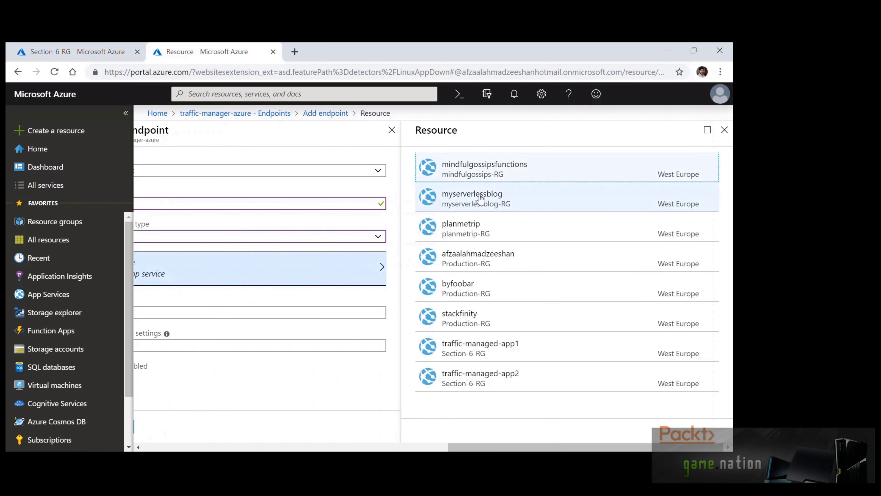
pyautogui.click(497, 350)
pyautogui.click(268, 314)
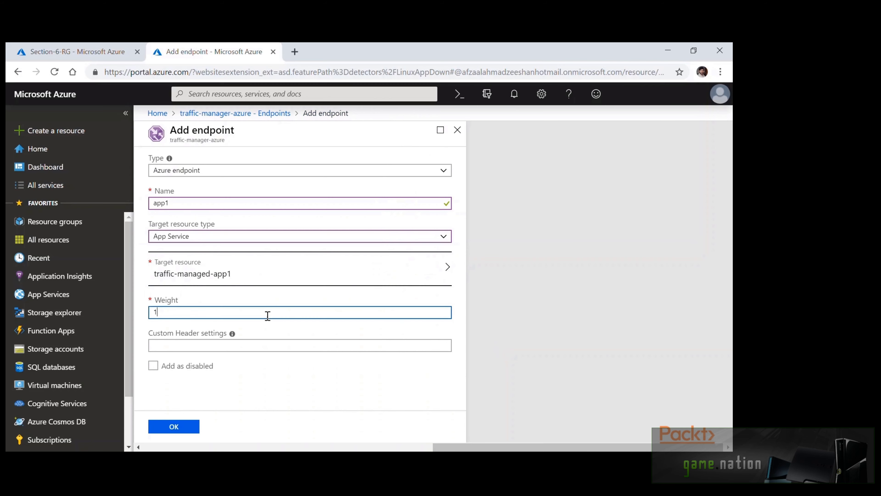
pyautogui.hotkey('ctrl', 'a')
pyautogui.write('10')
pyautogui.click(184, 426)
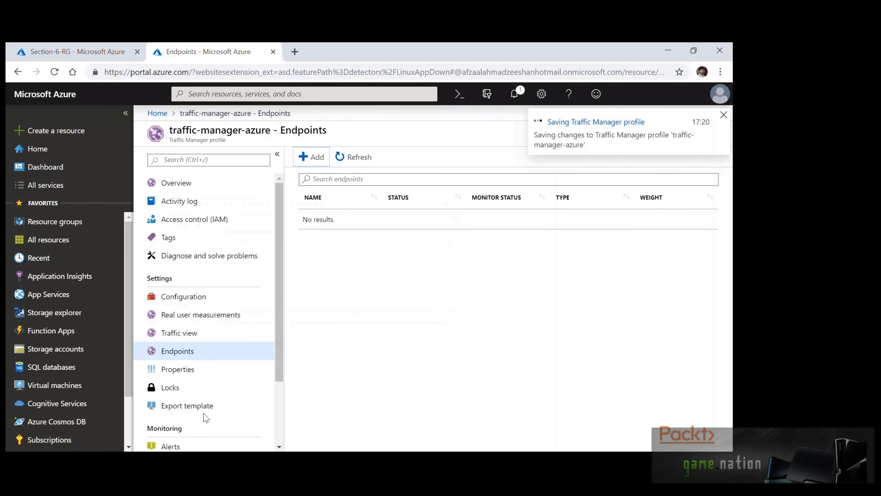
# Start a second Azure endpoint named app2
pyautogui.click(317, 163)
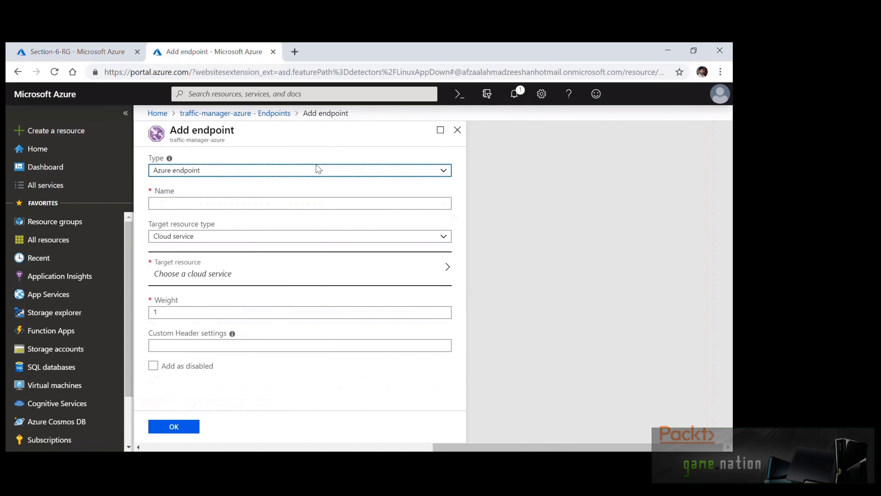
pyautogui.click(242, 170)
pyautogui.click(242, 170)
pyautogui.click(244, 203)
pyautogui.write('app2')
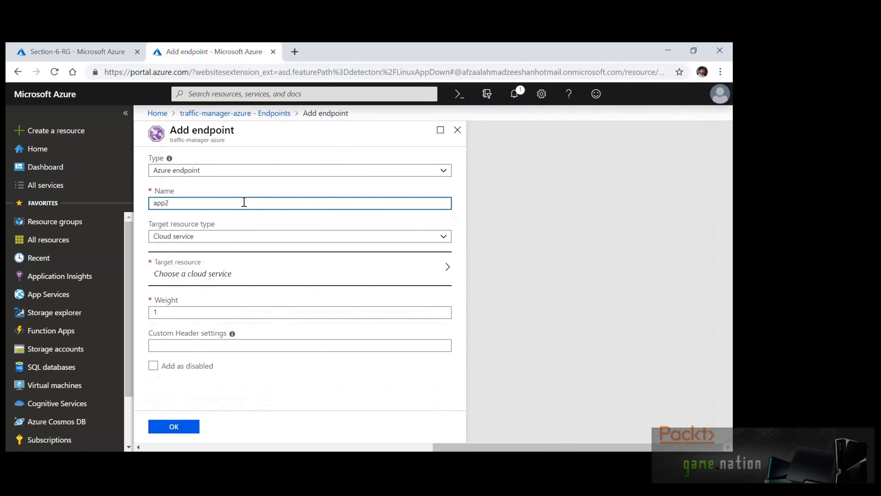
# Target App Service traffic-managed-app2 with weight 50 and try saving app2
pyautogui.click(264, 237)
pyautogui.click(227, 266)
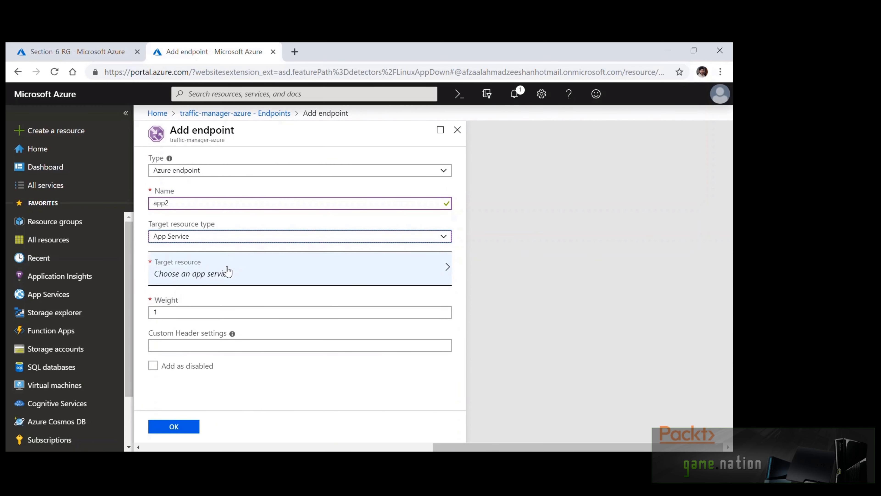
pyautogui.click(229, 270)
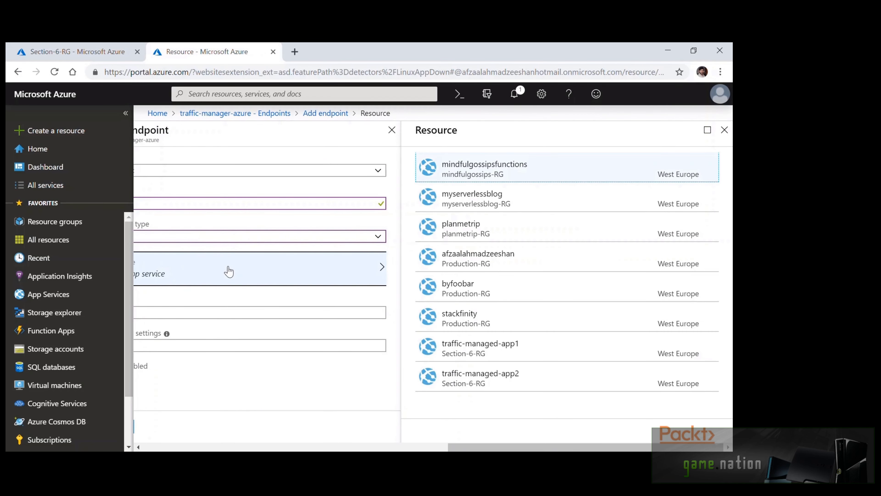
pyautogui.click(437, 383)
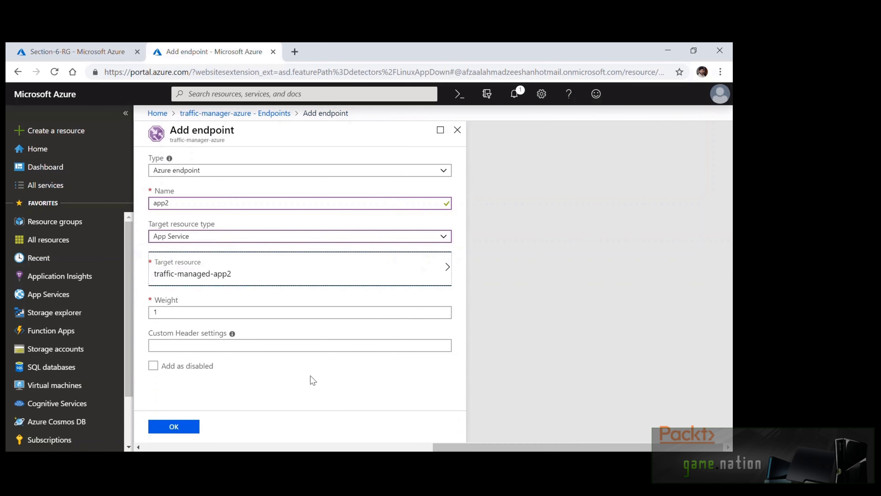
pyautogui.click(219, 314)
pyautogui.hotkey('ctrl', 'a')
pyautogui.write('50')
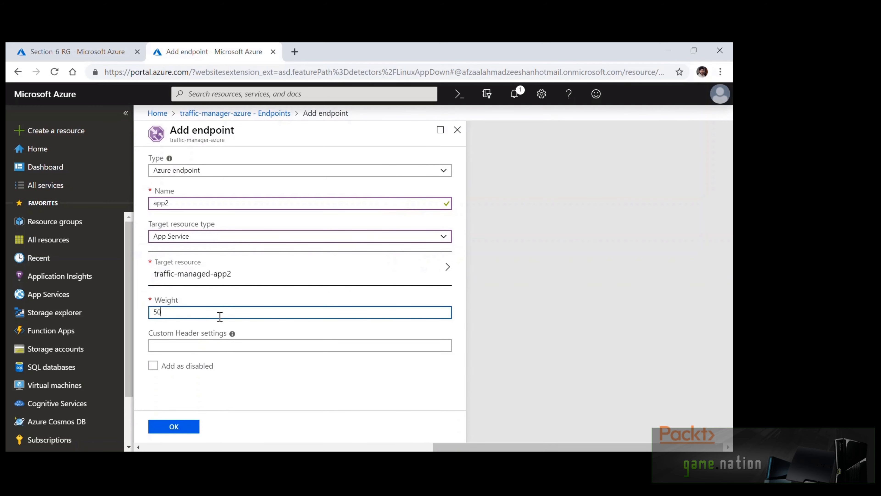
pyautogui.click(191, 427)
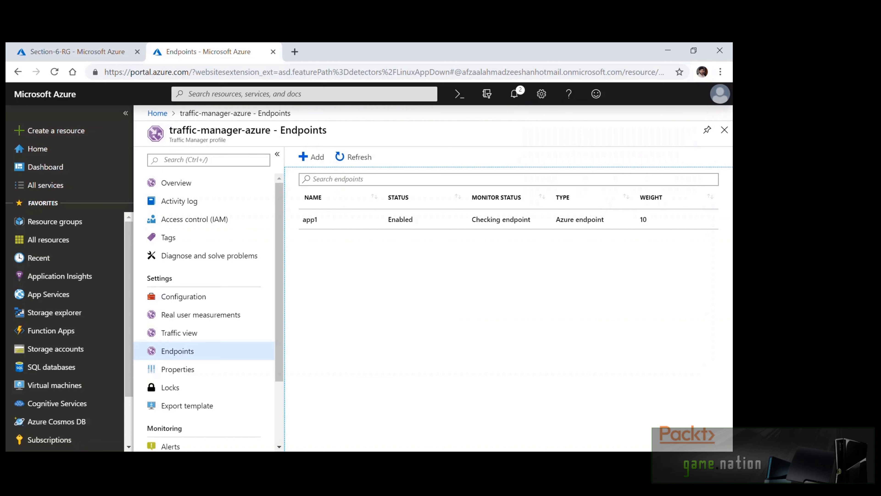
# Add endpoint app3 with an App Service target and choose its app service
pyautogui.click(313, 157)
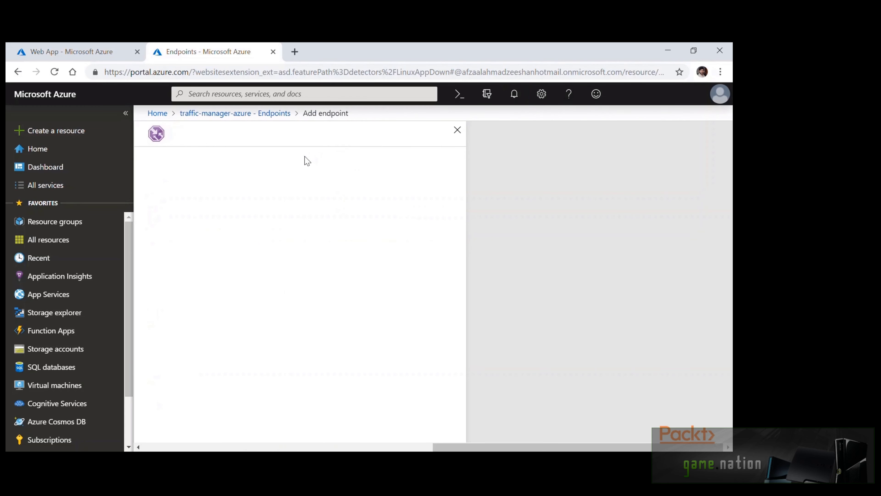
pyautogui.click(279, 207)
pyautogui.write('app')
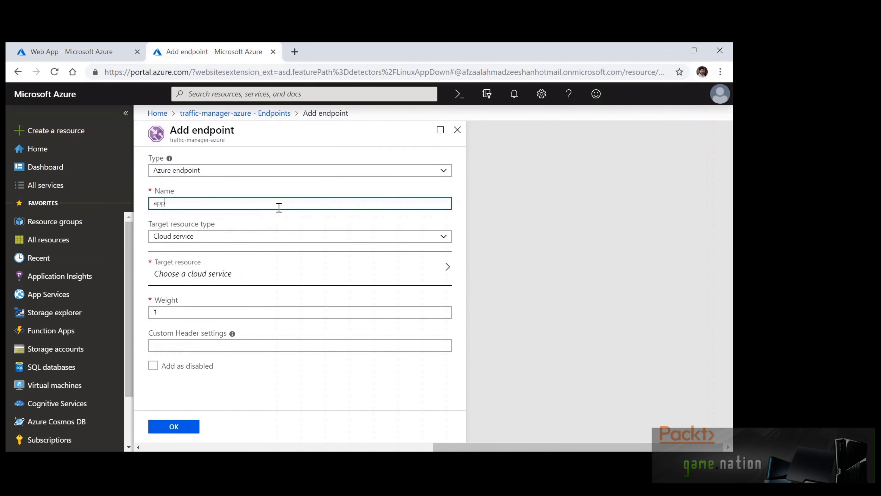
pyautogui.write('3')
pyautogui.click(284, 236)
pyautogui.click(257, 271)
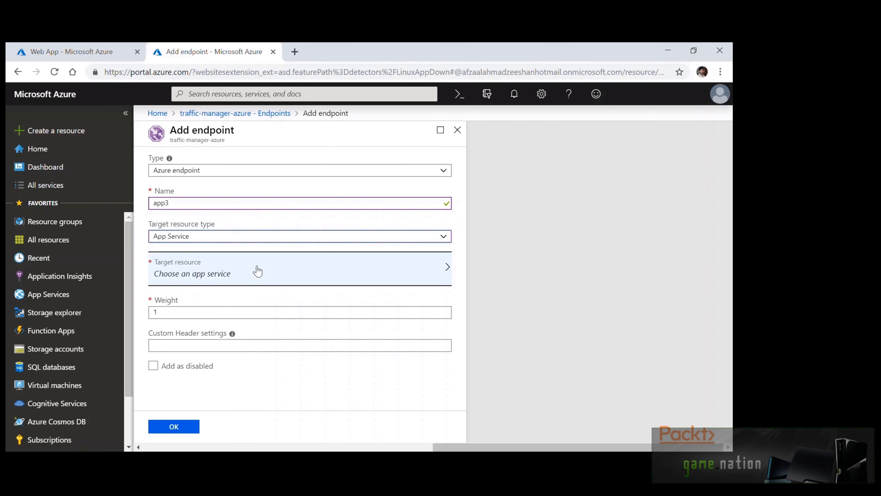
pyautogui.click(255, 270)
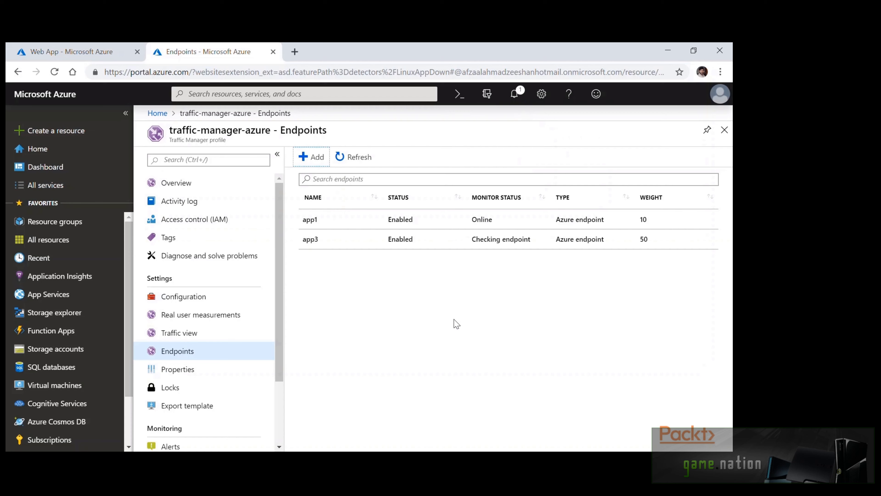
pyautogui.click(454, 312)
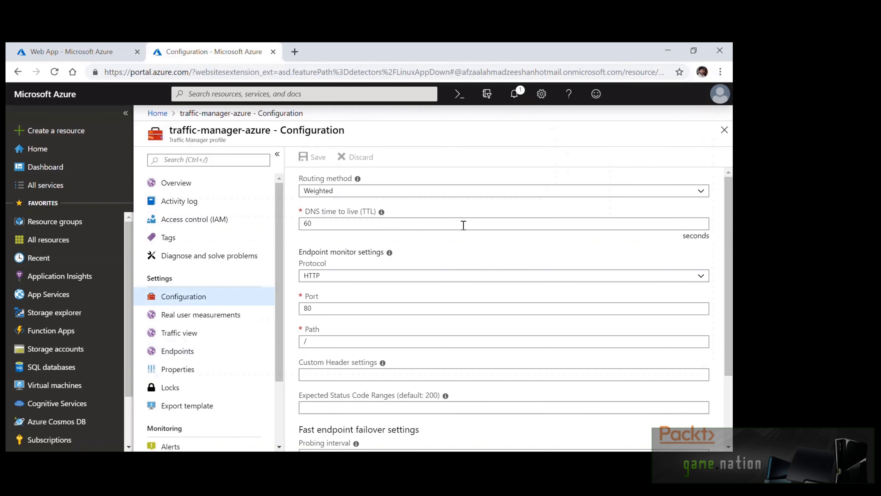
# Try a probing interval of 10, then set it to 30 to allow the 10-second probe timeout
pyautogui.scroll(-3, 465, 230)
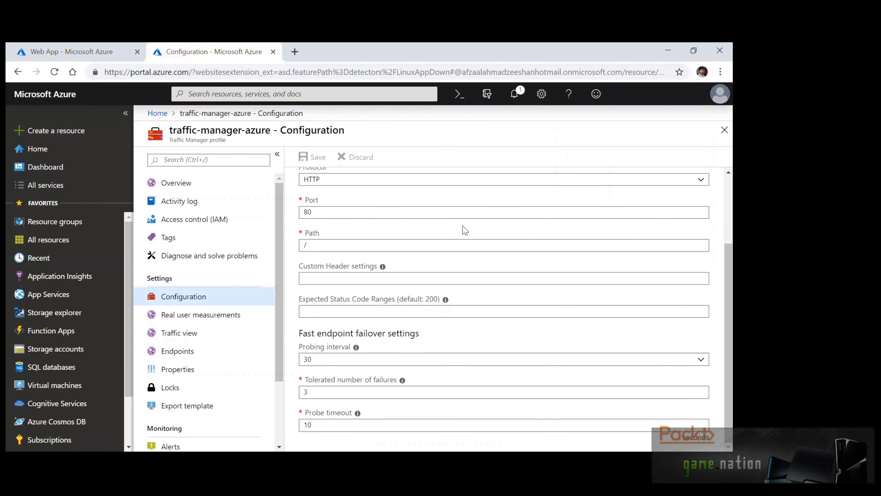
pyautogui.moveTo(357, 348)
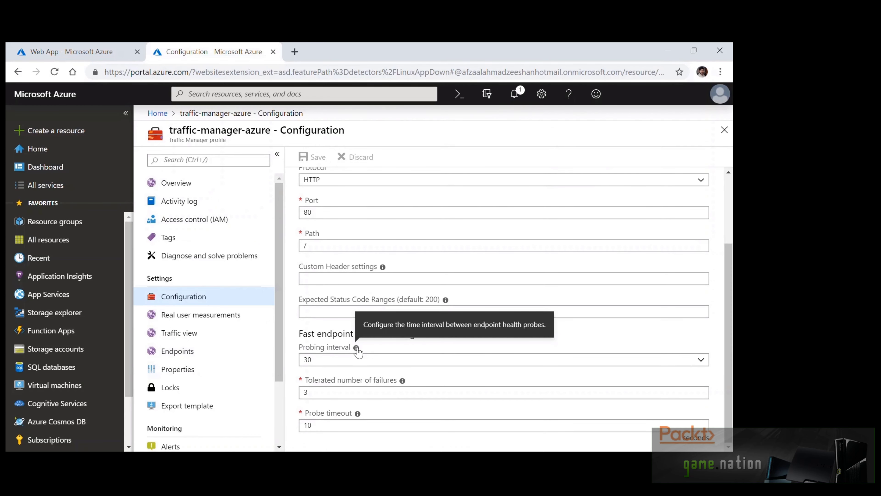
pyautogui.click(489, 365)
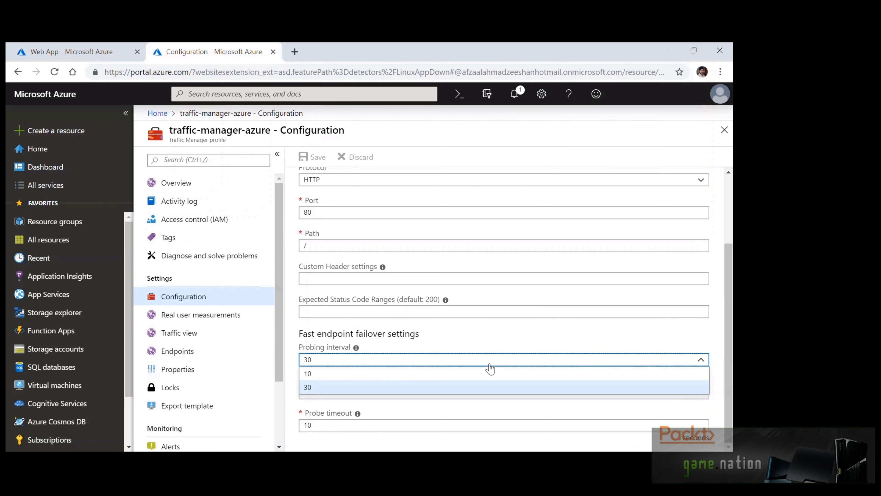
pyautogui.click(489, 364)
pyautogui.click(498, 363)
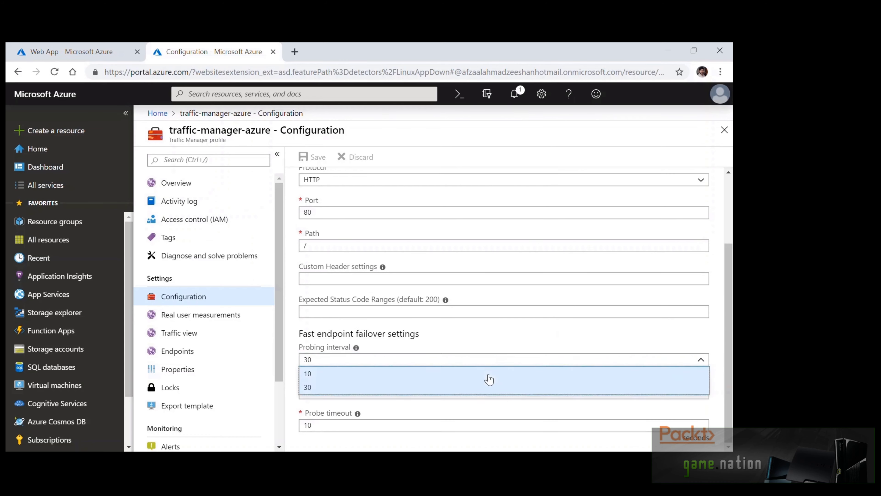
pyautogui.click(489, 374)
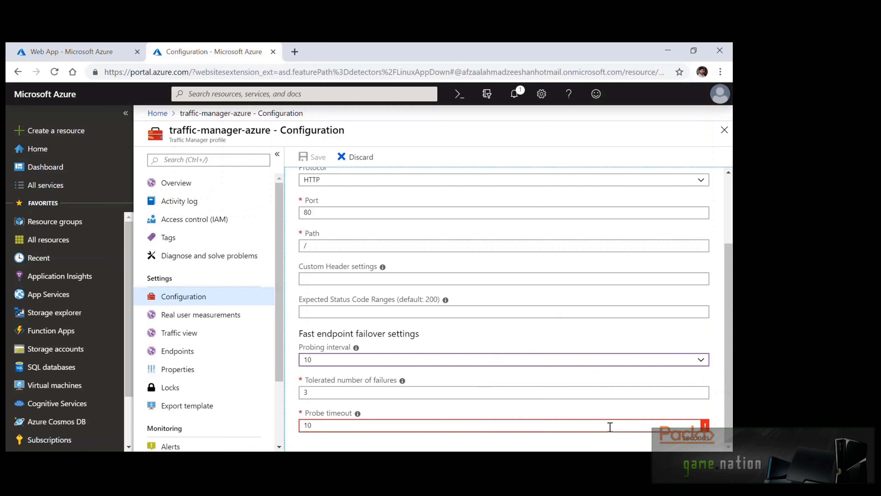
pyautogui.moveTo(707, 427)
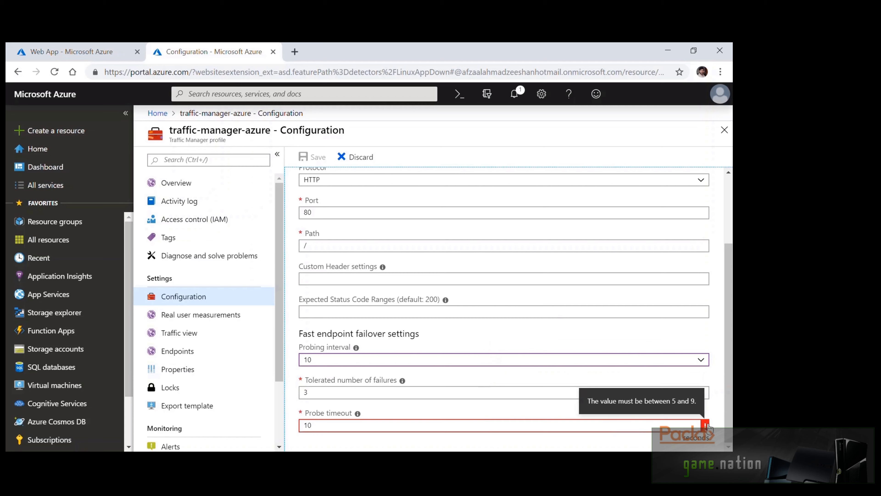
pyautogui.click(652, 425)
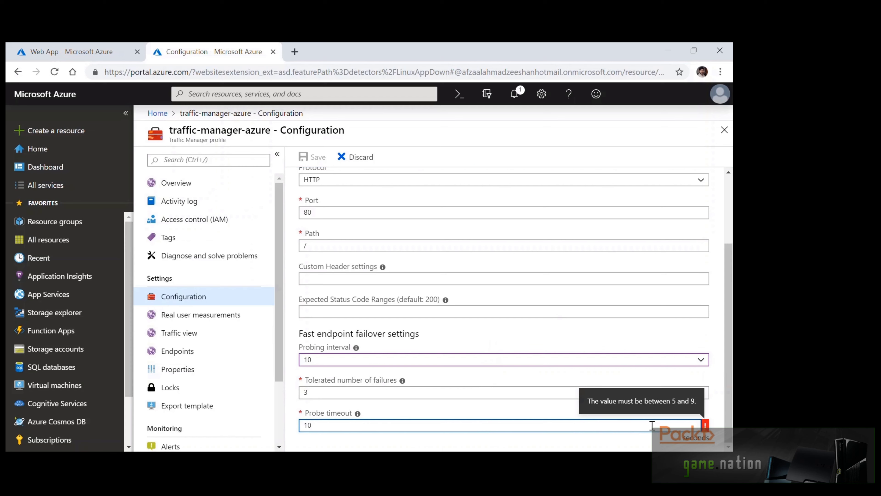
pyautogui.click(531, 360)
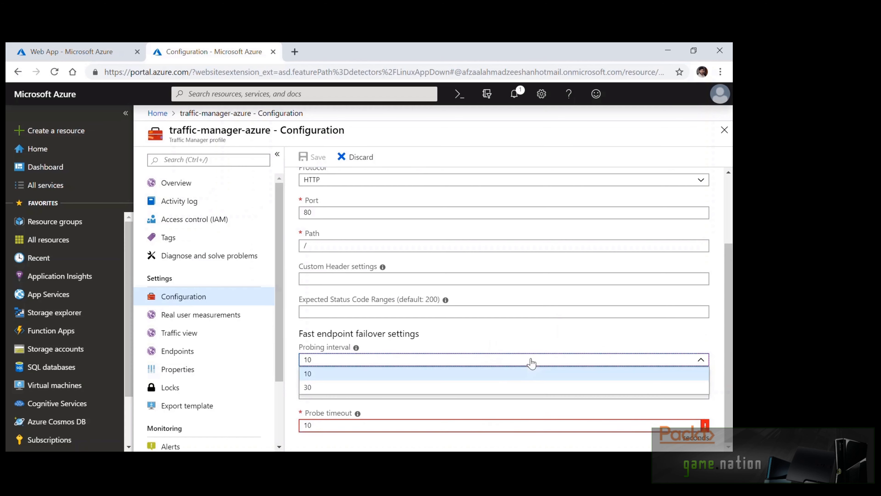
pyautogui.click(501, 387)
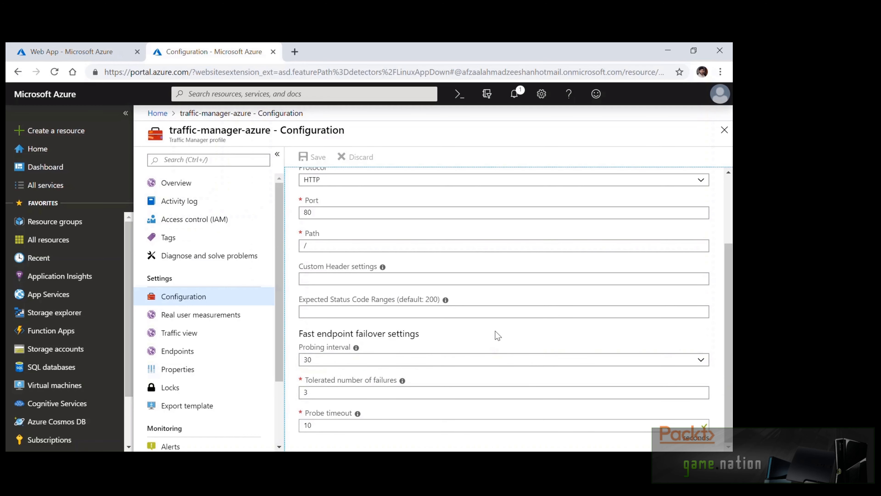
pyautogui.scroll(3, 498, 336)
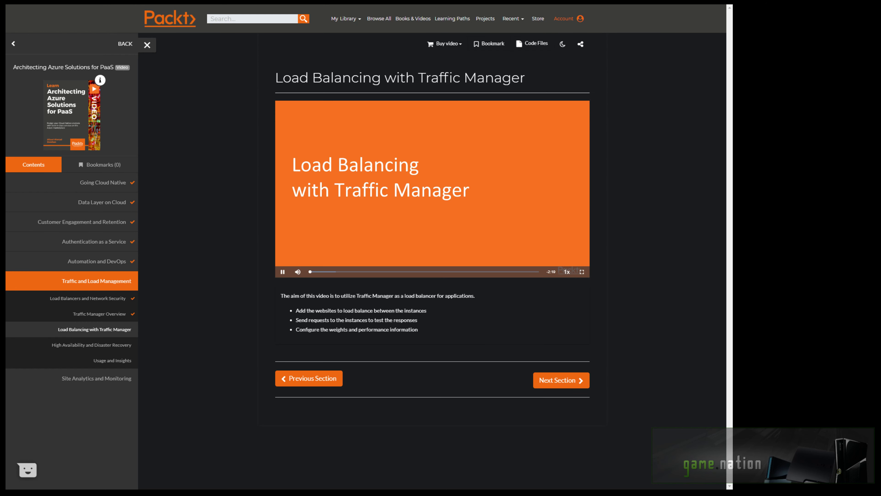
# Watch the Load Balancing with Traffic Manager lesson full screen and advance the slide bullets
pyautogui.click(582, 272)
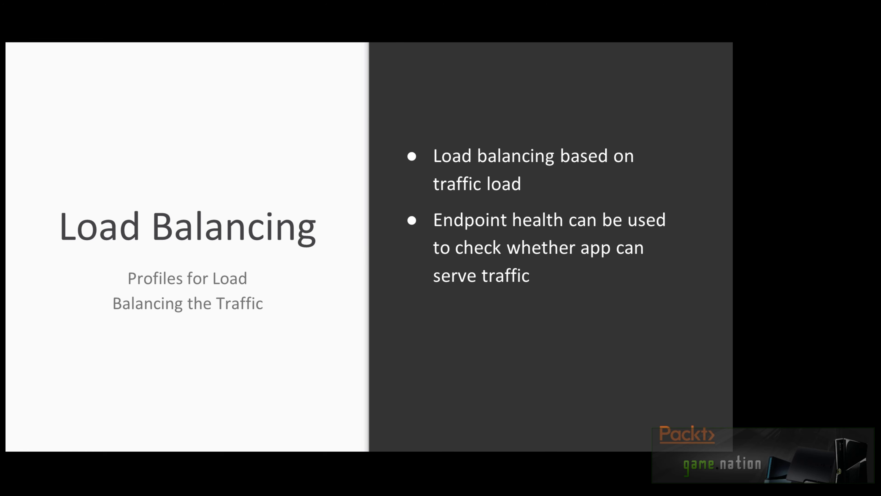
pyautogui.press('Right')
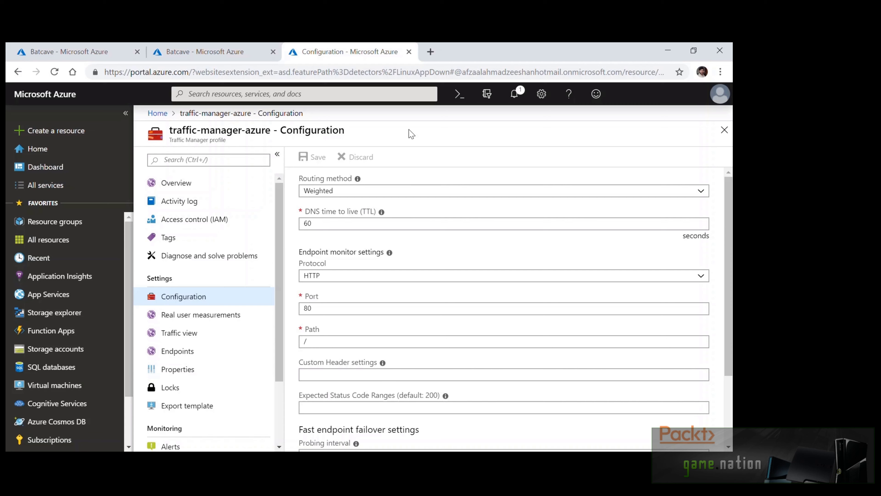
# Leave routing on Weighted and view endpoints app1 (weight 10) and app3 (weight 50)
pyautogui.click(415, 191)
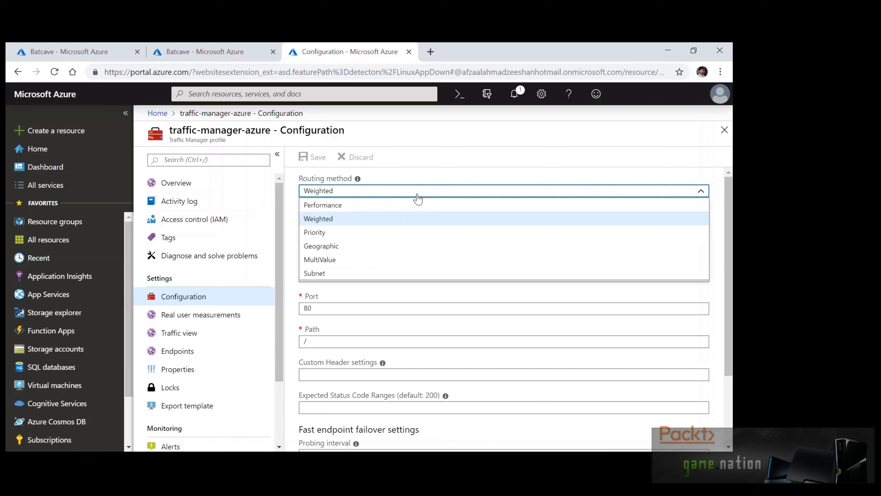
pyautogui.click(417, 195)
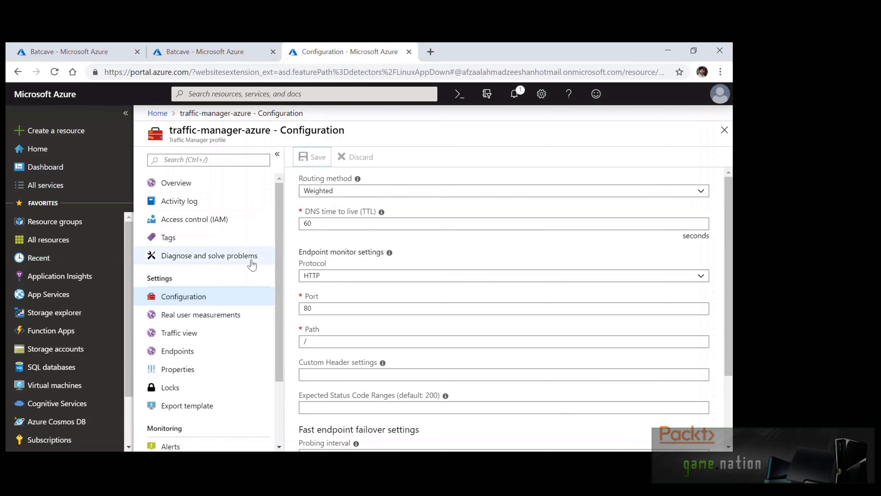
pyautogui.click(190, 351)
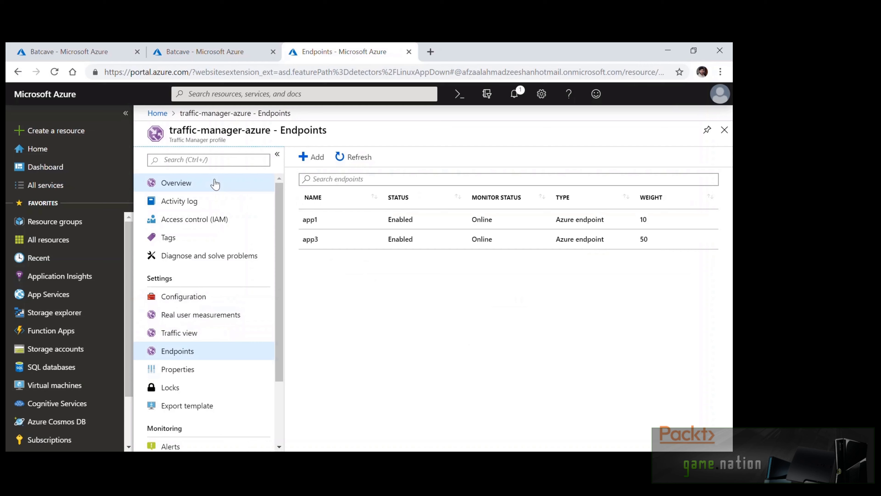
# Copy the profile's trafficmanager.net DNS name from Overview, then refresh and revisit its endpoints
pyautogui.click(215, 184)
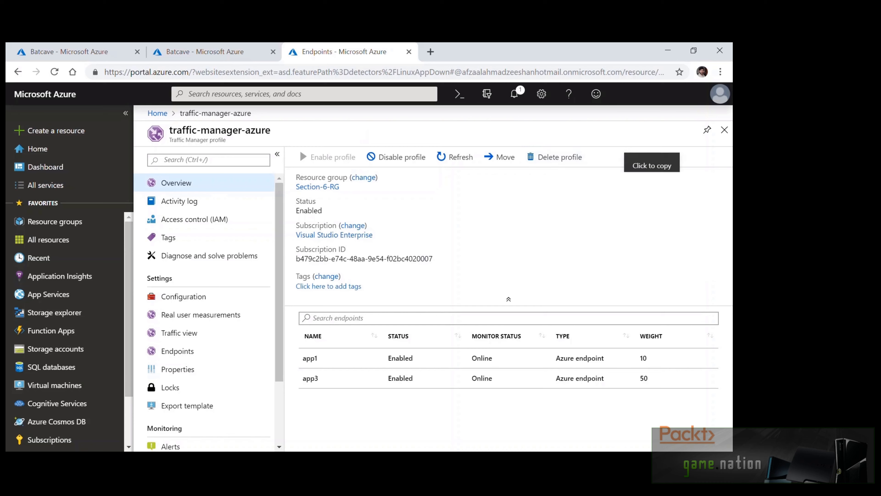
pyautogui.click(680, 187)
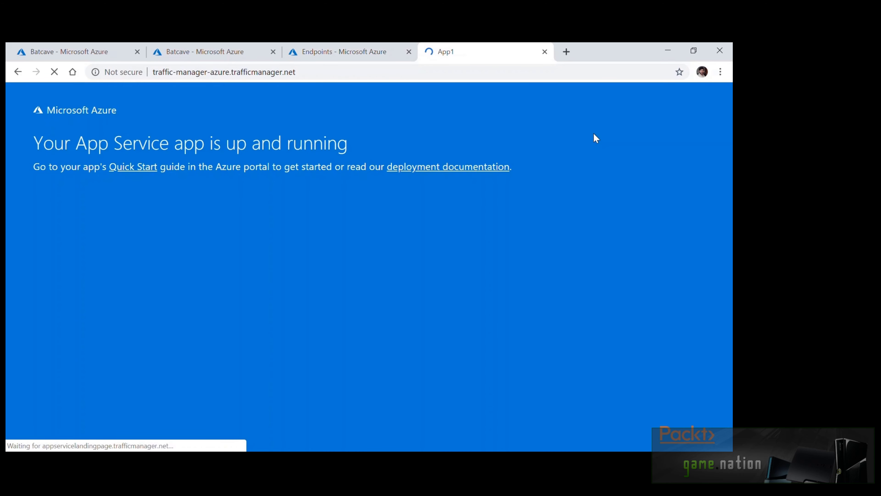
pyautogui.hotkey('ctrl', 'shift', 'Tab')
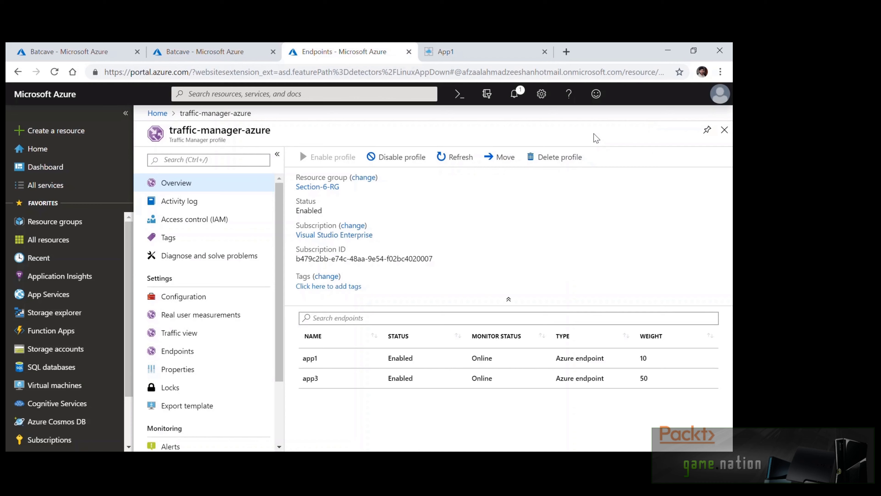
pyautogui.click(451, 157)
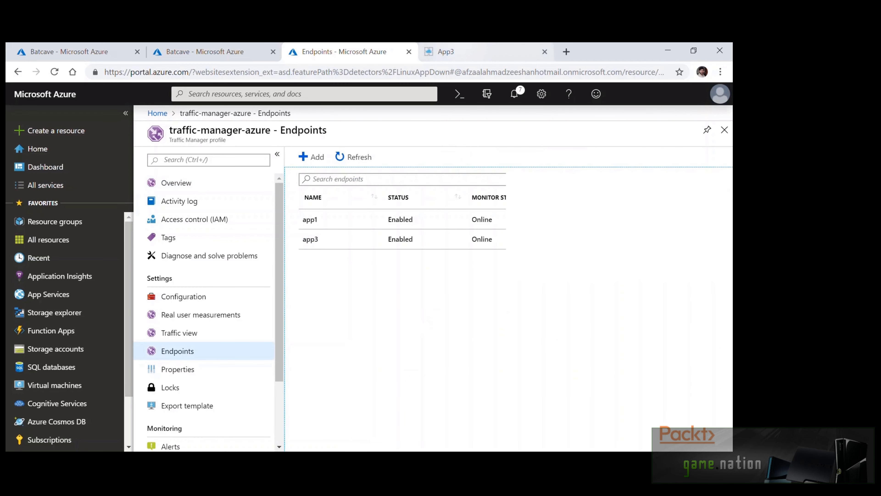
pyautogui.click(446, 52)
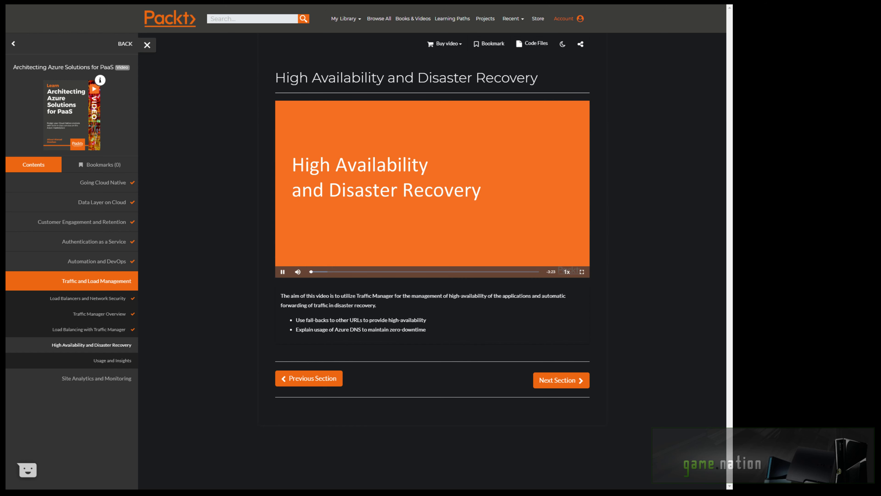
# Watch the High Availability and Disaster Recovery lesson video in full screen
pyautogui.click(582, 272)
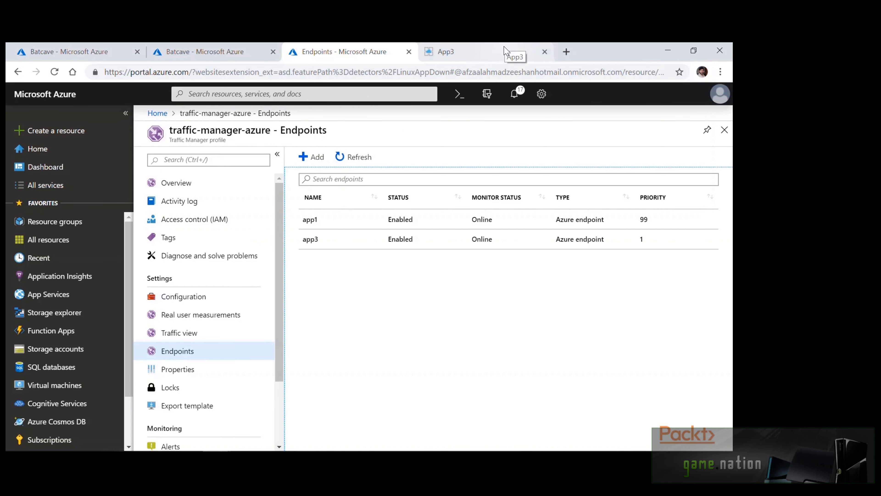
# Reload the trafficmanager.net address twice to see which app it currently serves
pyautogui.click(504, 51)
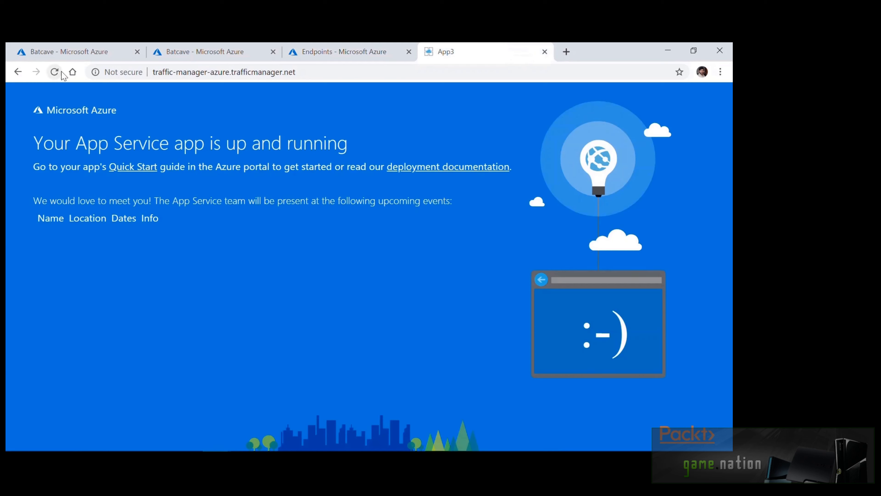
pyautogui.click(54, 71)
pyautogui.click(55, 72)
# Stop the traffic-managed-app3 web app and confirm with Yes
pyautogui.hotkey('ctrl', '2')
pyautogui.click(364, 159)
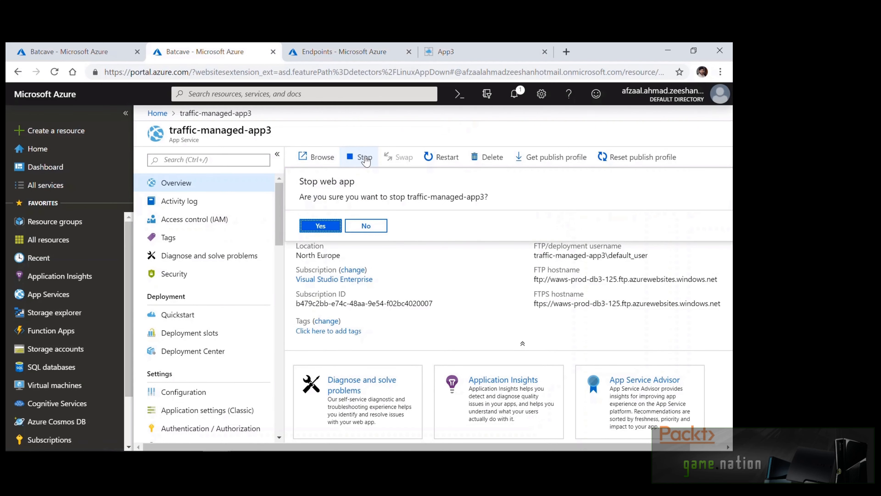
pyautogui.click(334, 228)
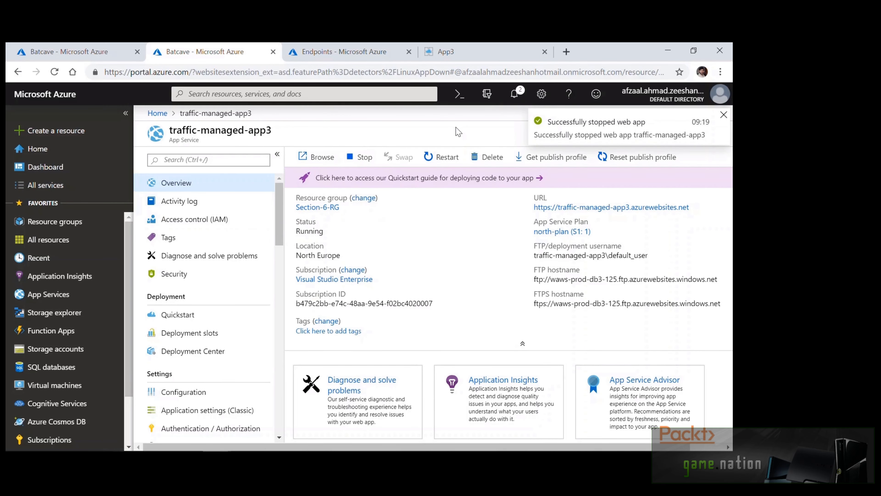
# Reload the trafficmanager.net address until it returns Error 403
pyautogui.hotkey('ctrl', '4')
pyautogui.click(54, 71)
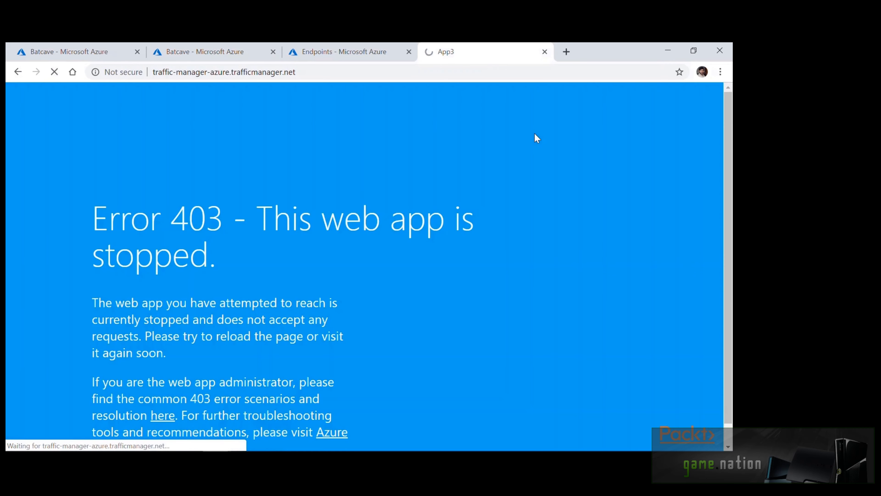
pyautogui.scroll(-1, 534, 134)
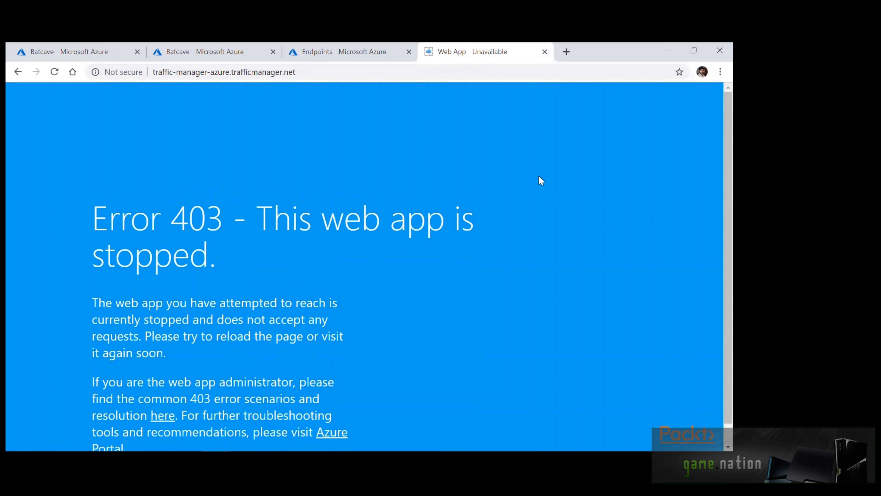
pyautogui.click(54, 72)
# Confirm app3's endpoint reads Stopped, then reload the trafficmanager.net address until App1 loads
pyautogui.scroll(-1, 36, 165)
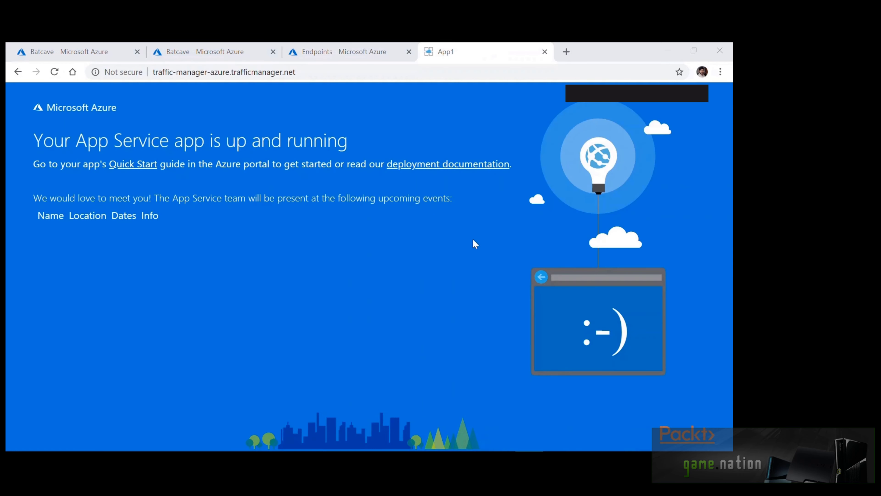
pyautogui.click(386, 277)
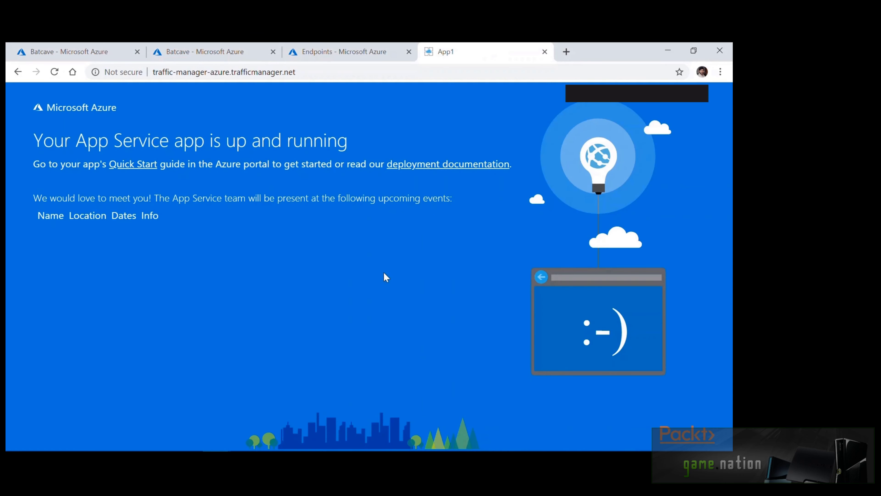
pyautogui.click(378, 52)
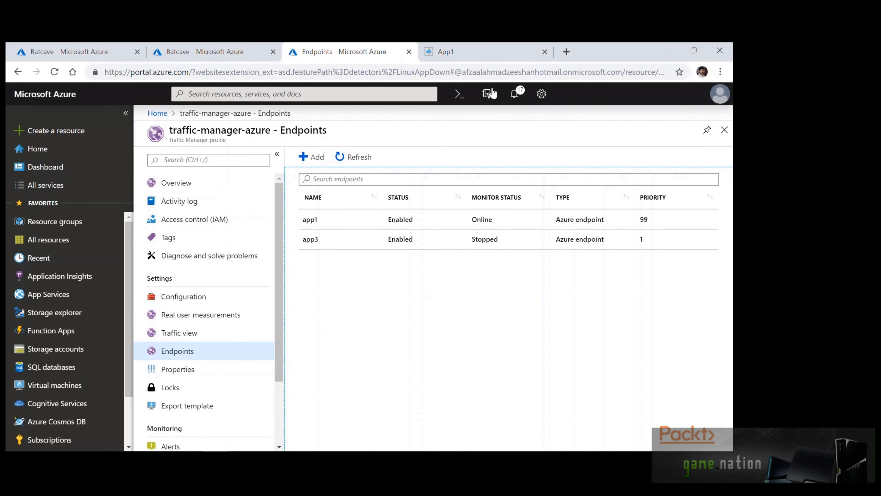
pyautogui.click(462, 52)
pyautogui.click(55, 72)
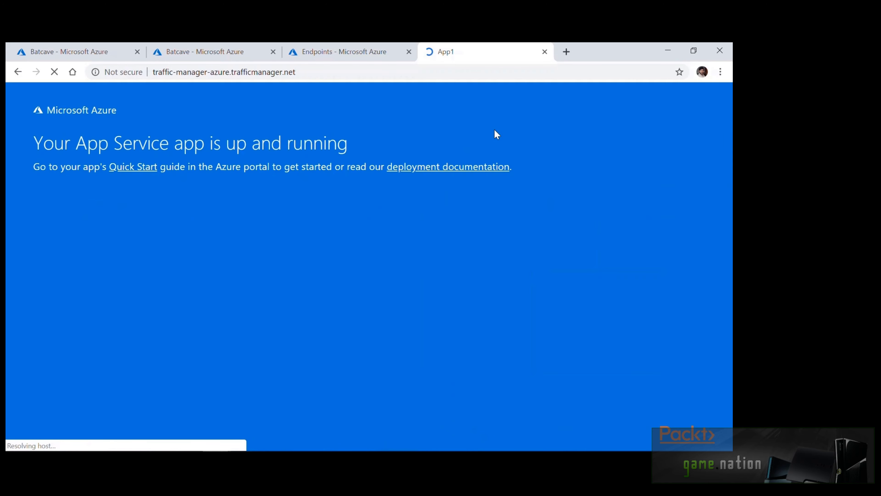
pyautogui.click(345, 51)
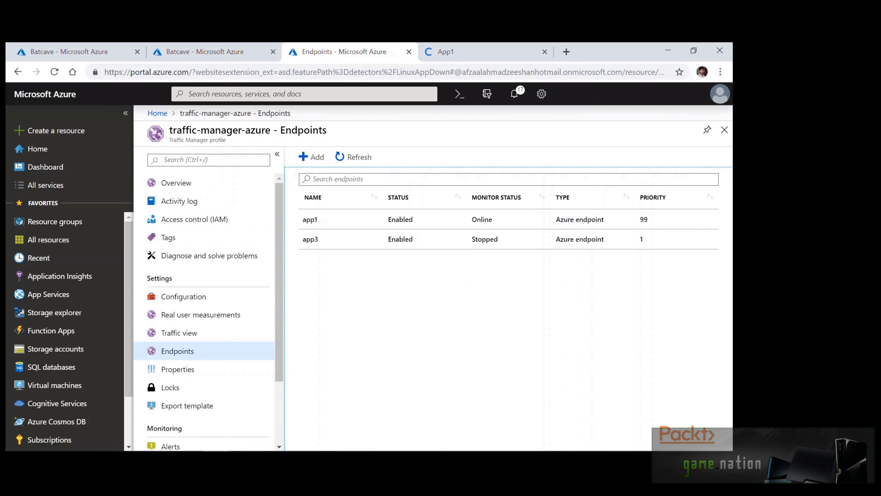
pyautogui.click(222, 52)
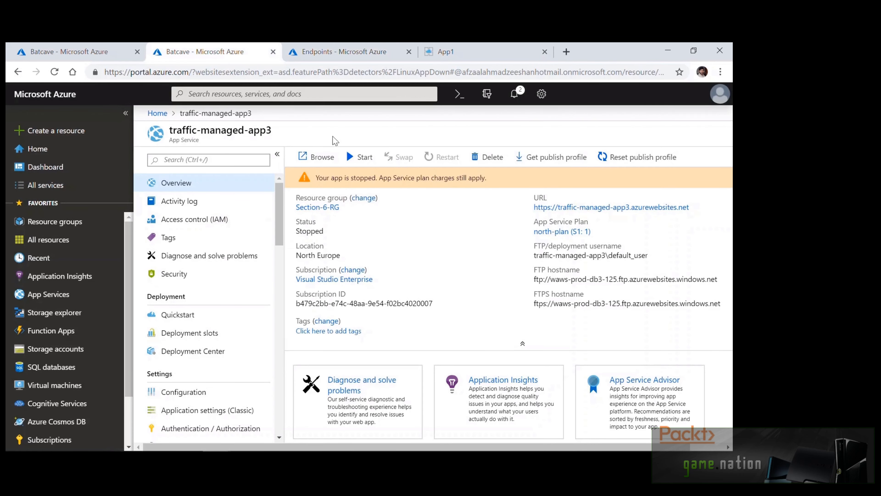
# Start traffic-managed-app3 again and refresh the endpoints list twice until app3 shows Degraded
pyautogui.click(358, 157)
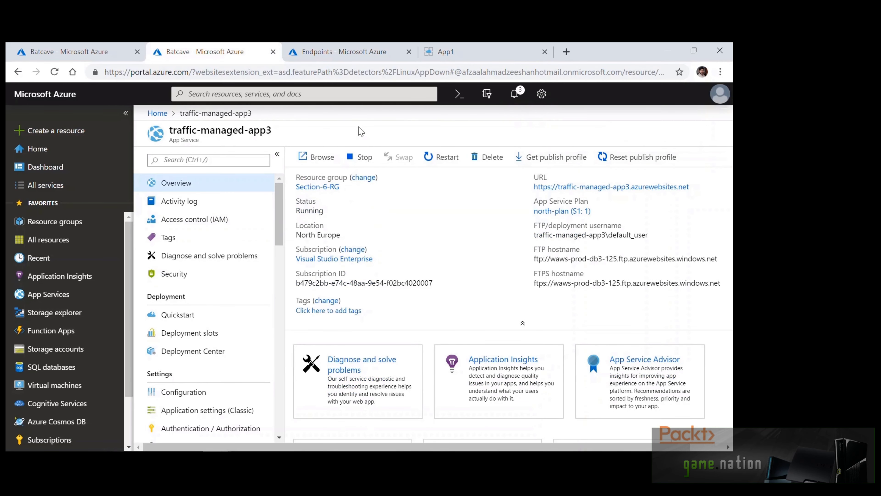
pyautogui.hotkey('ctrl', 'Tab')
pyautogui.click(362, 155)
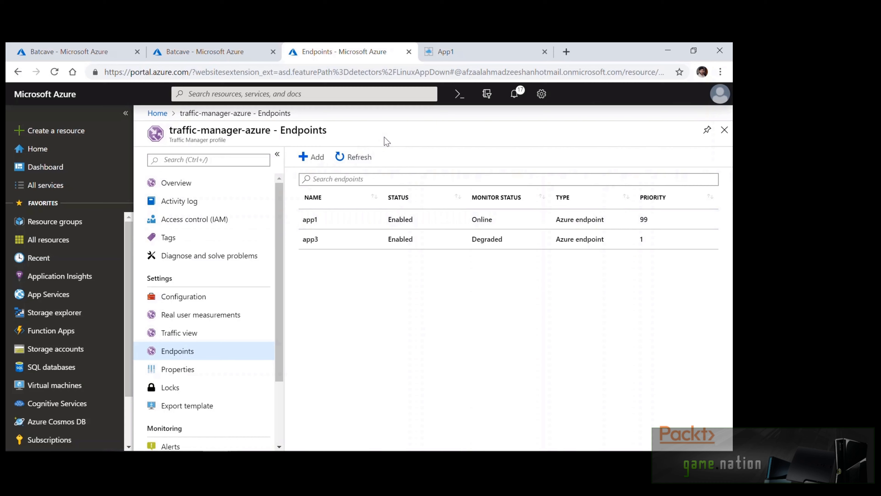
pyautogui.click(354, 157)
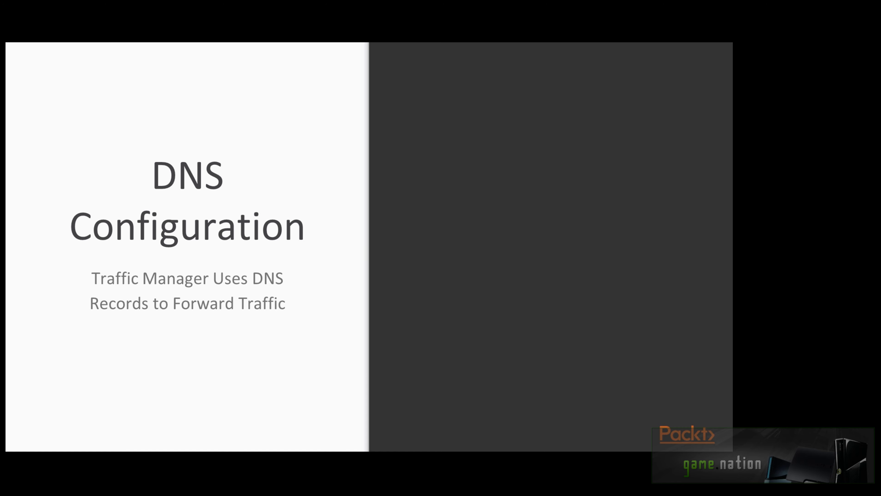
# Reveal the two DNS Configuration bullets: client-side caching of records and keeping TTL low
pyautogui.press('Right')
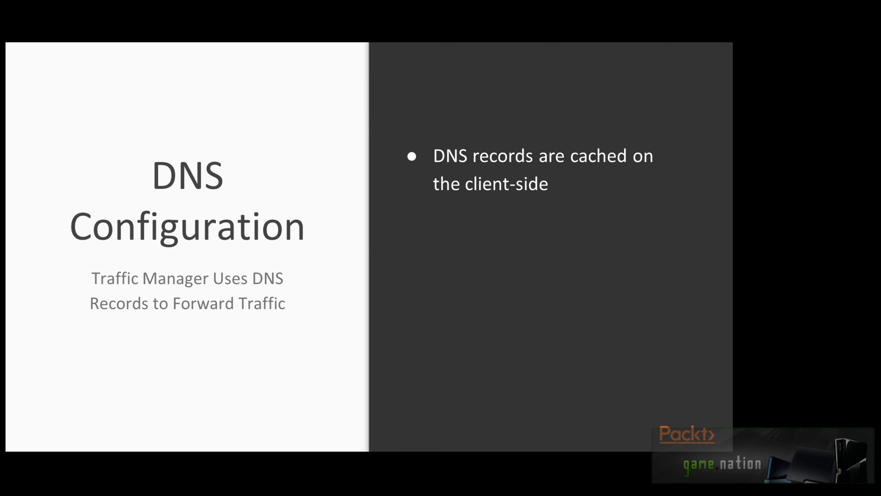
pyautogui.press('Right')
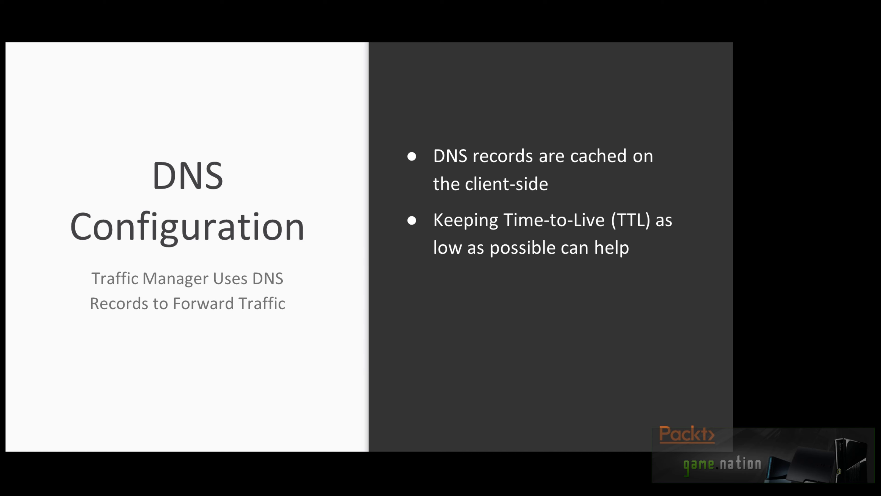
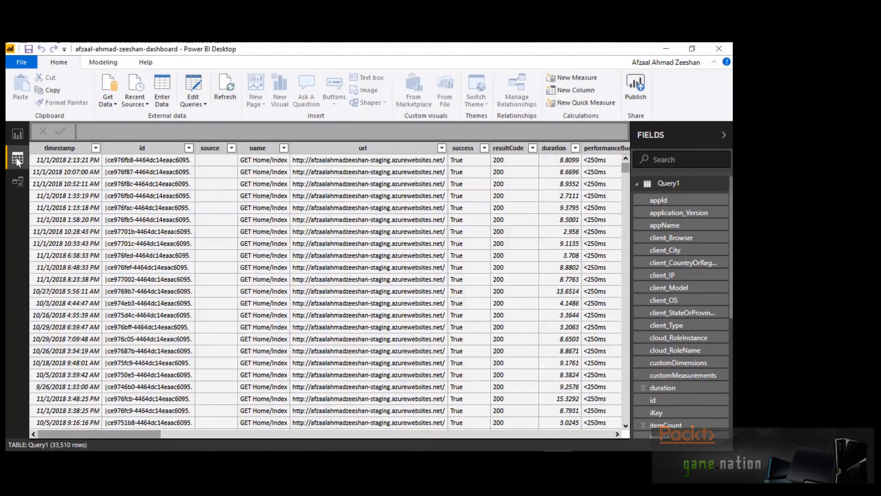
# Leave the Query1 data grid and go back to the report's Top pages page with its pie and bar chart
pyautogui.scroll(-5, 242, 243)
pyautogui.scroll(-8, 253, 252)
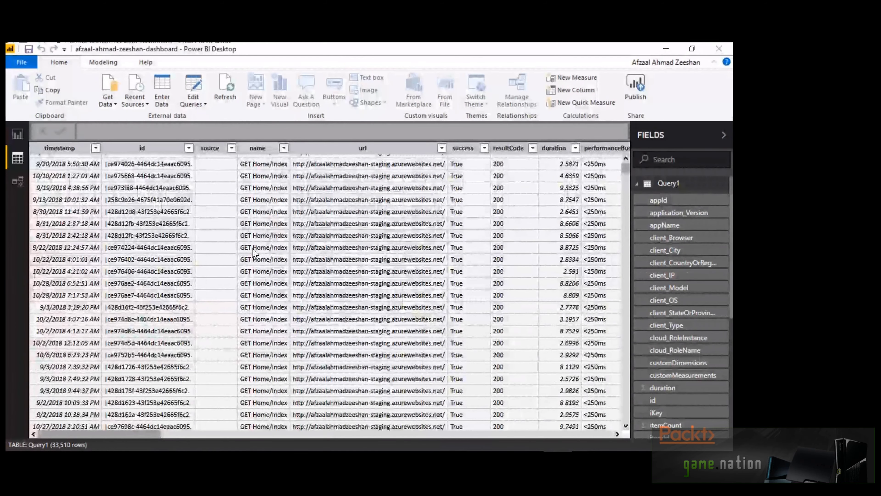
pyautogui.scroll(-3, 255, 253)
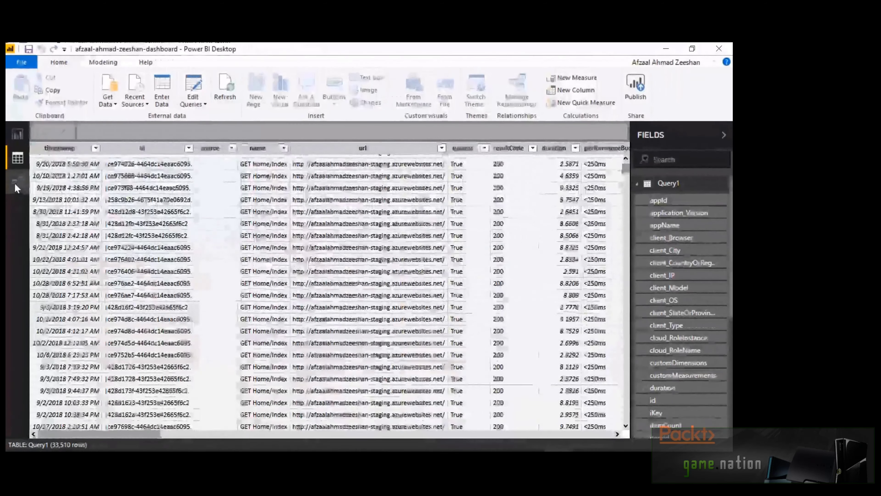
pyautogui.click(17, 182)
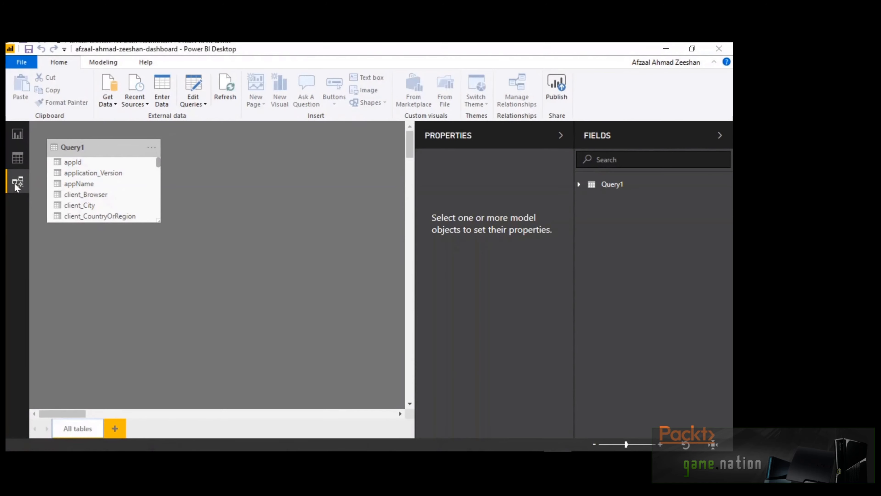
pyautogui.click(18, 134)
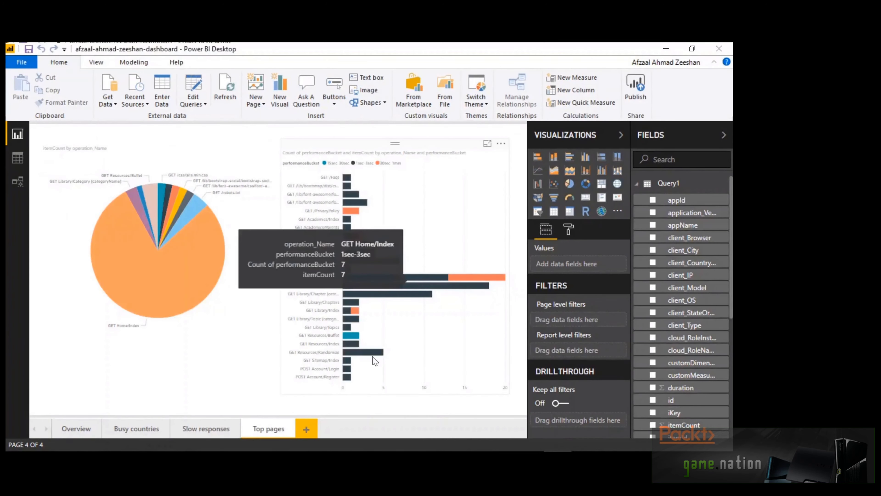
# Switch to the Slow responses page showing the performanceBucket by operation_Name bar chart
pyautogui.click(204, 429)
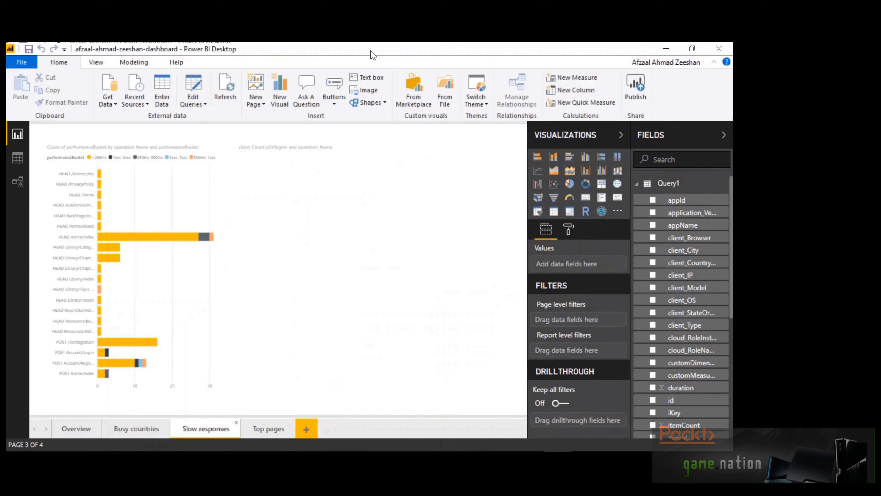
# Cross-filter the map by HEAD Home/Index and its slowest bucket to see source countries, then clear it
pyautogui.click(334, 160)
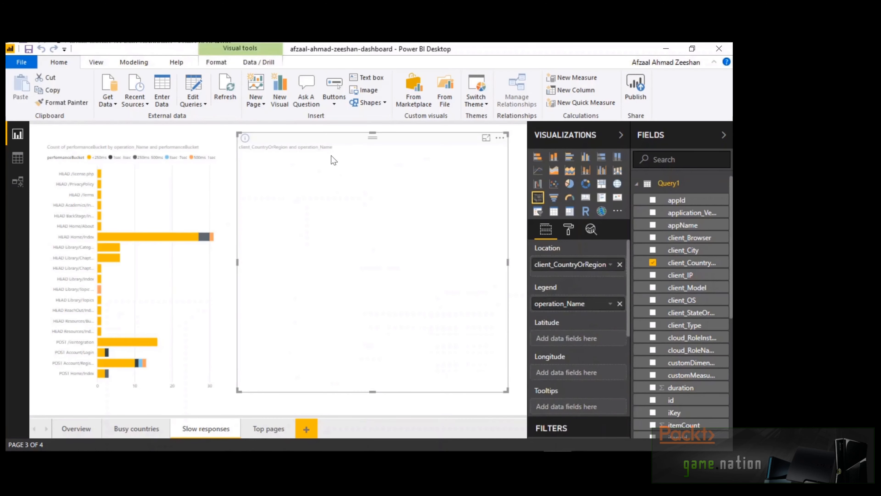
pyautogui.click(260, 130)
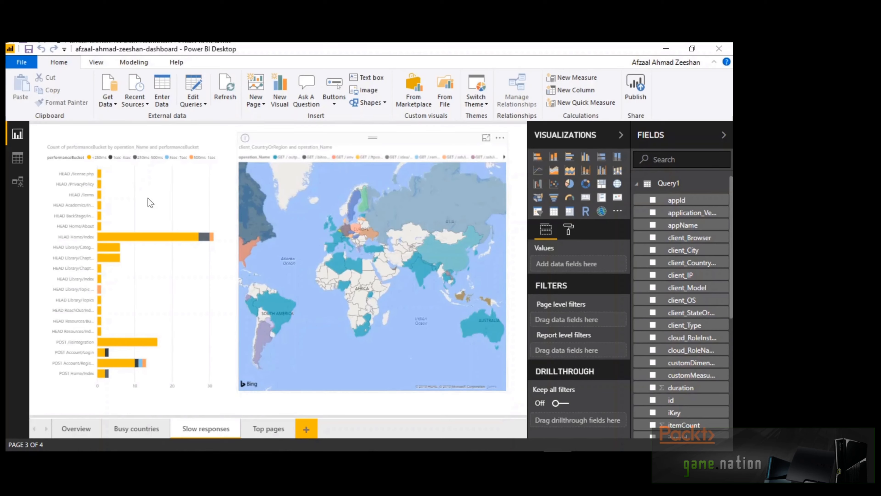
pyautogui.click(143, 239)
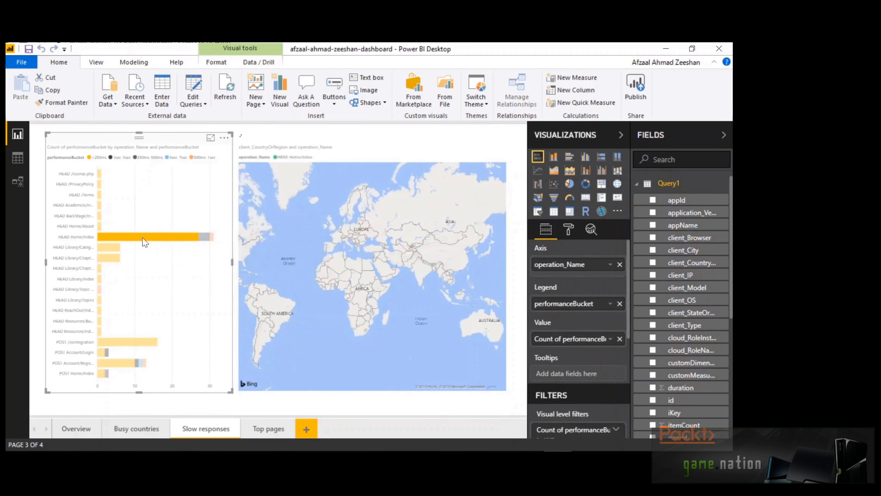
pyautogui.moveTo(142, 238)
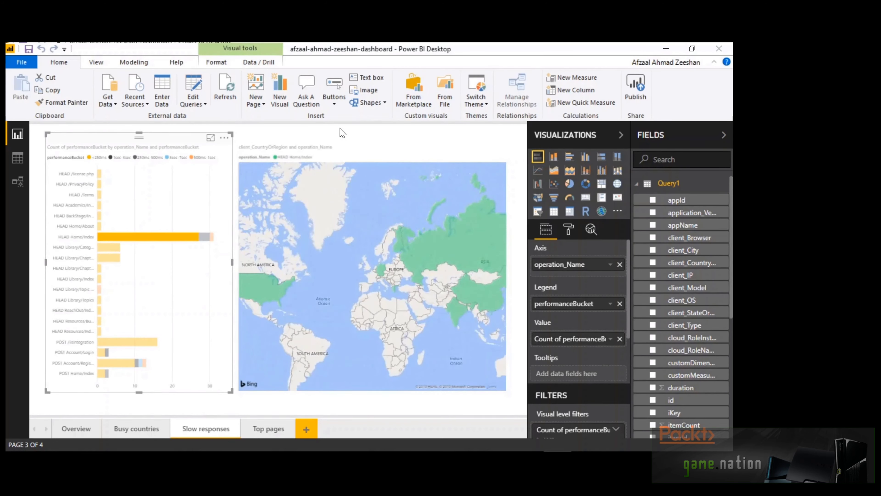
pyautogui.click(204, 236)
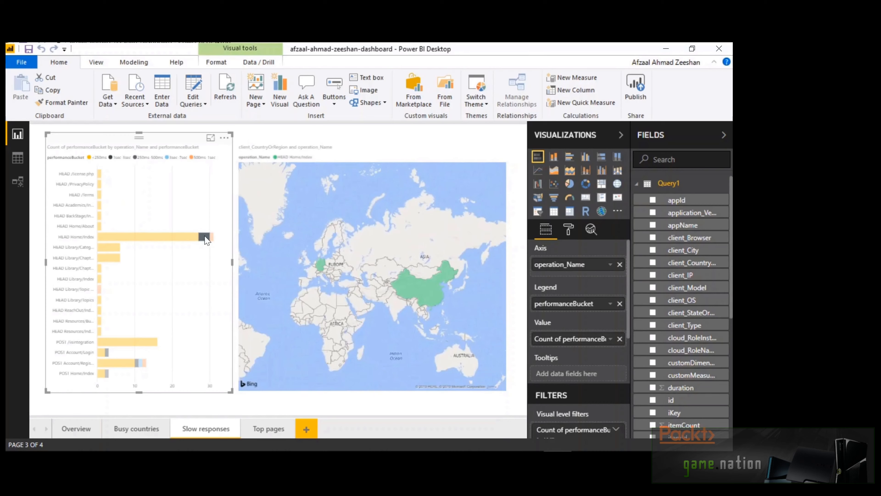
pyautogui.click(187, 212)
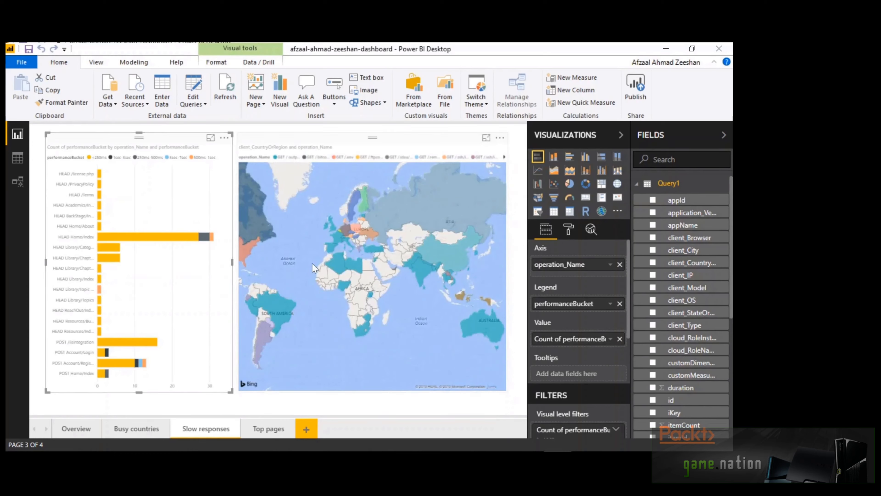
# In the map's Format settings, expand Legend and keep its position at Top
pyautogui.click(304, 283)
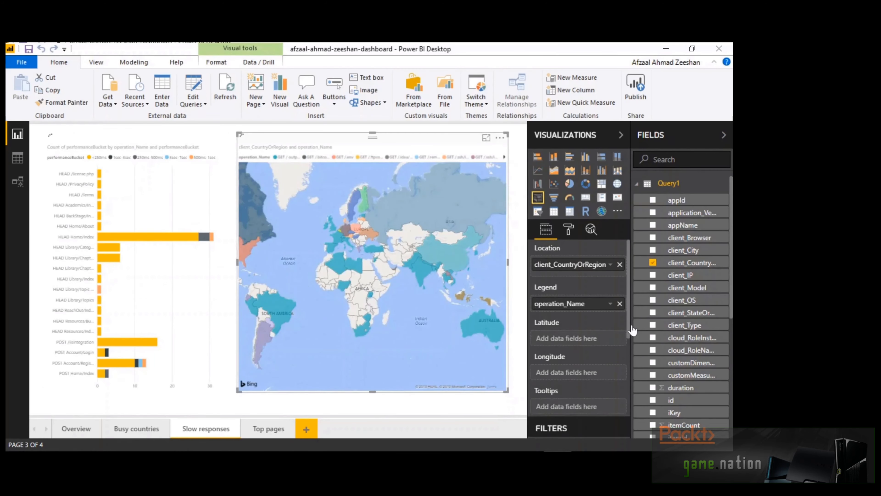
pyautogui.scroll(-5, 569, 340)
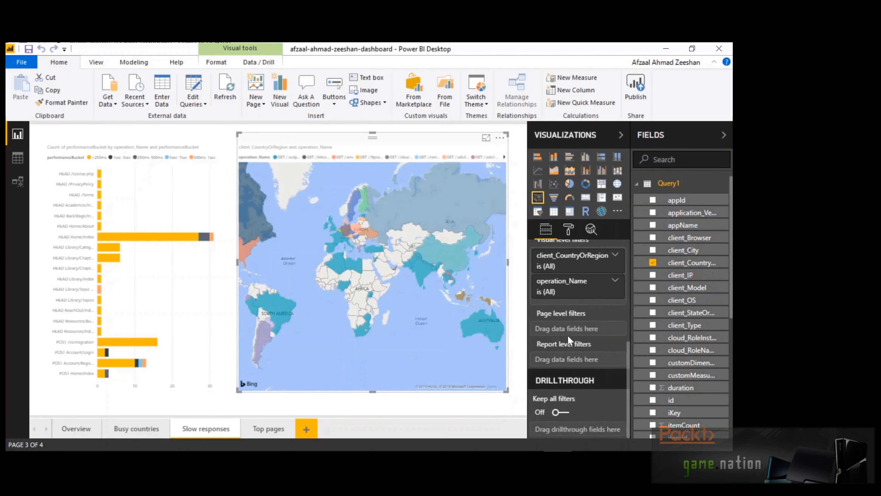
pyautogui.scroll(5, 568, 334)
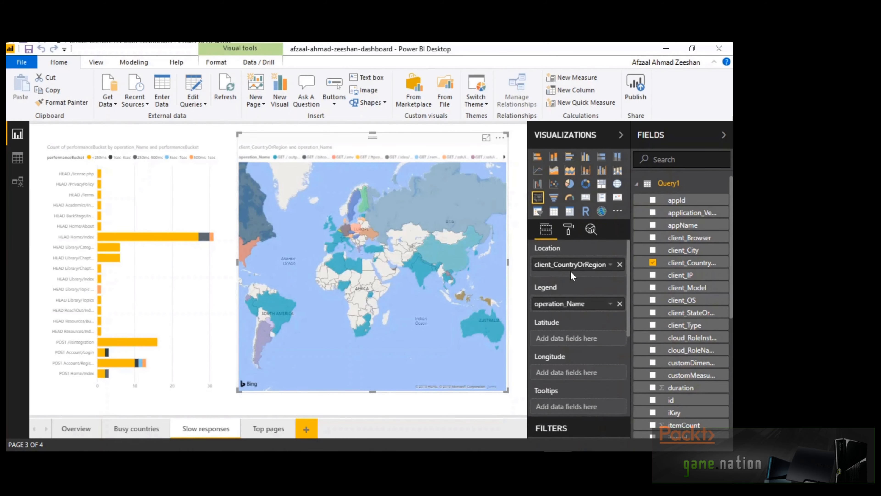
pyautogui.click(571, 224)
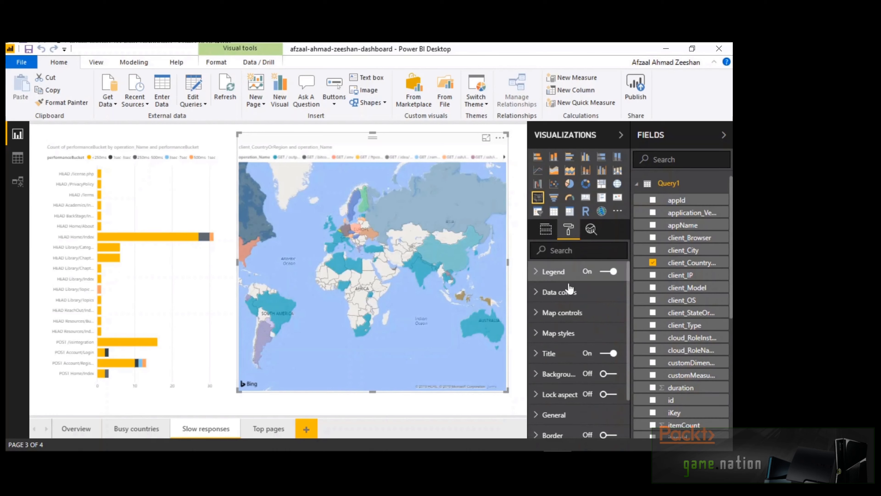
pyautogui.click(536, 273)
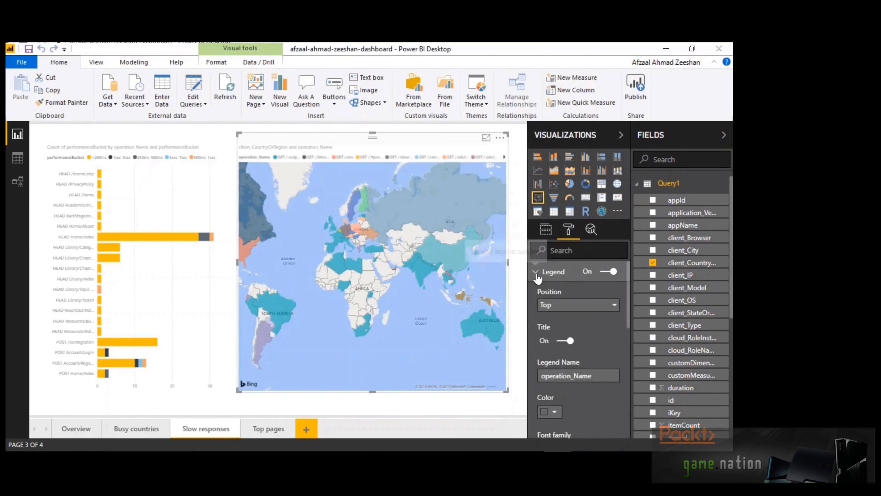
pyautogui.click(614, 306)
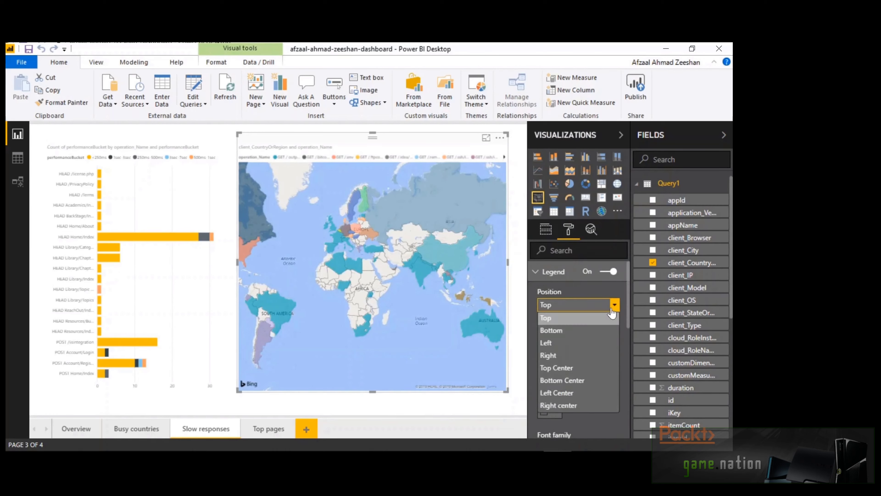
pyautogui.click(613, 319)
pyautogui.scroll(-1, 613, 330)
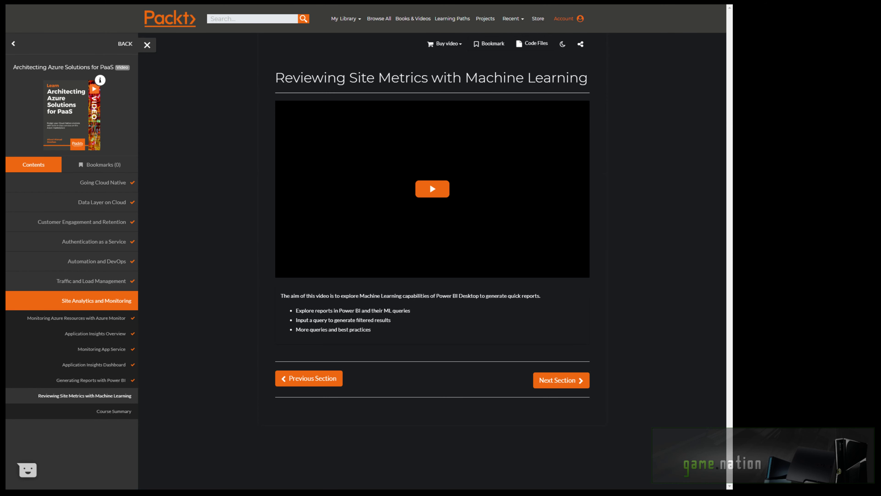
# Play the Reviewing Site Metrics with Machine Learning video full screen
pyautogui.click(582, 271)
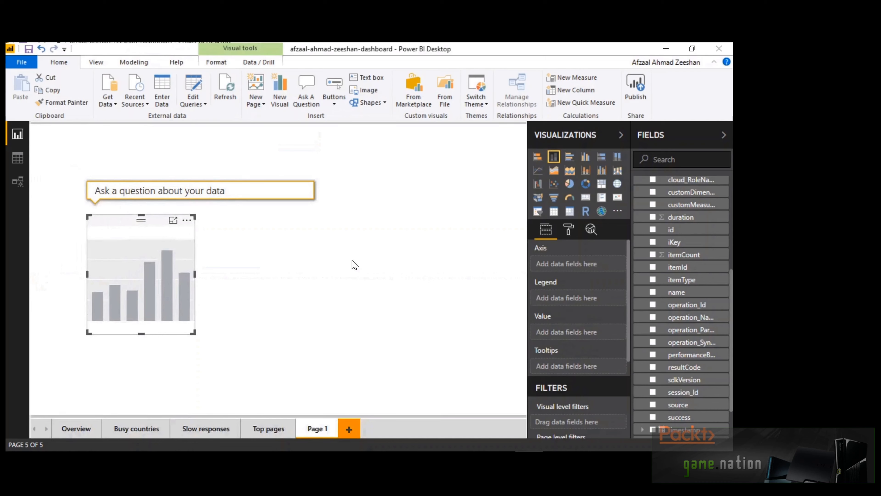
# Ask Q&A 'Performance bucket in Pakistan' and show the answer as a pie, then a stacked column chart
pyautogui.write('Perf')
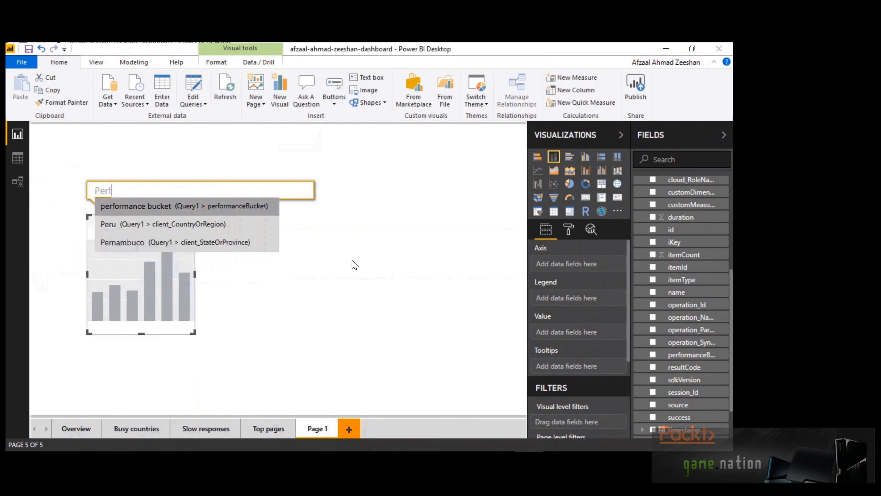
pyautogui.write('ormance bu')
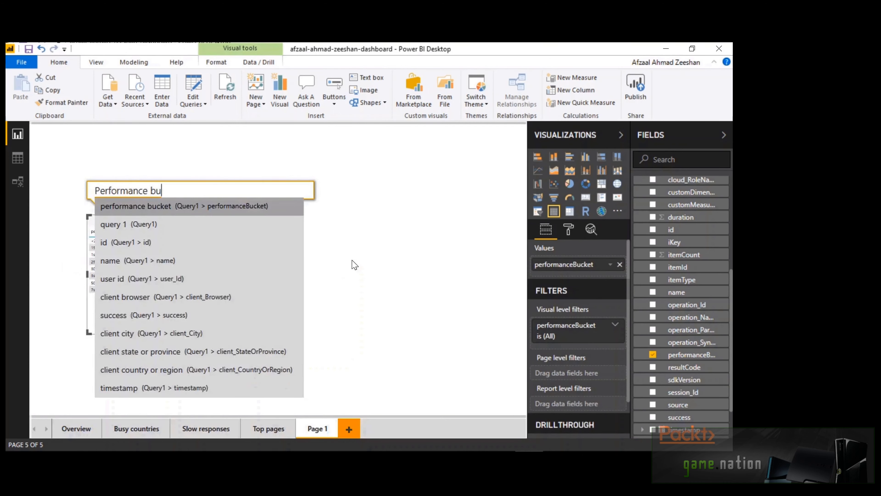
pyautogui.write('cket in ')
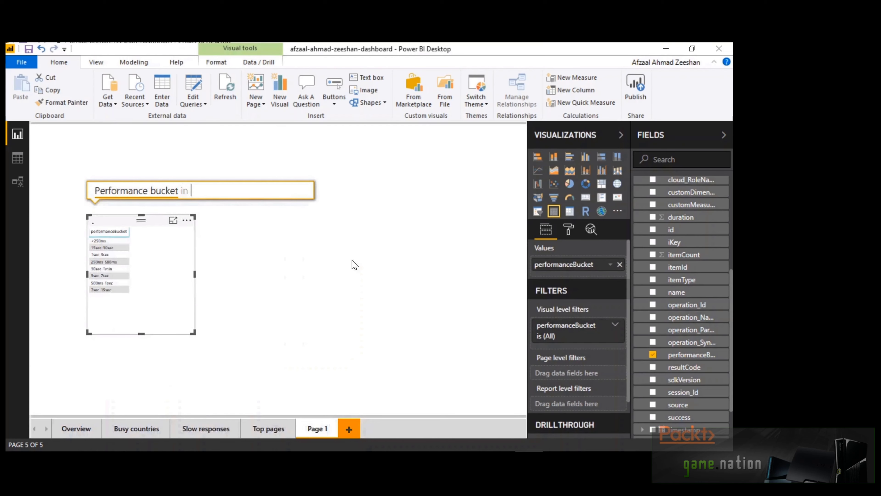
pyautogui.write('Pakistan')
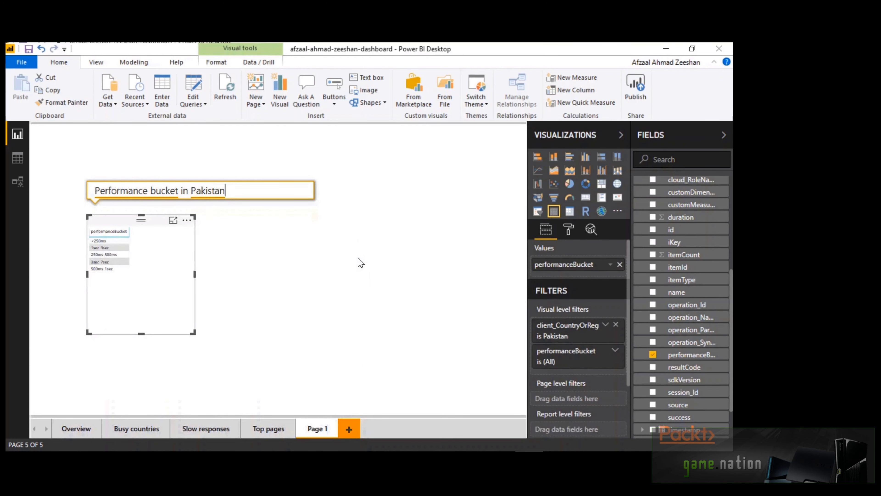
pyautogui.click(570, 185)
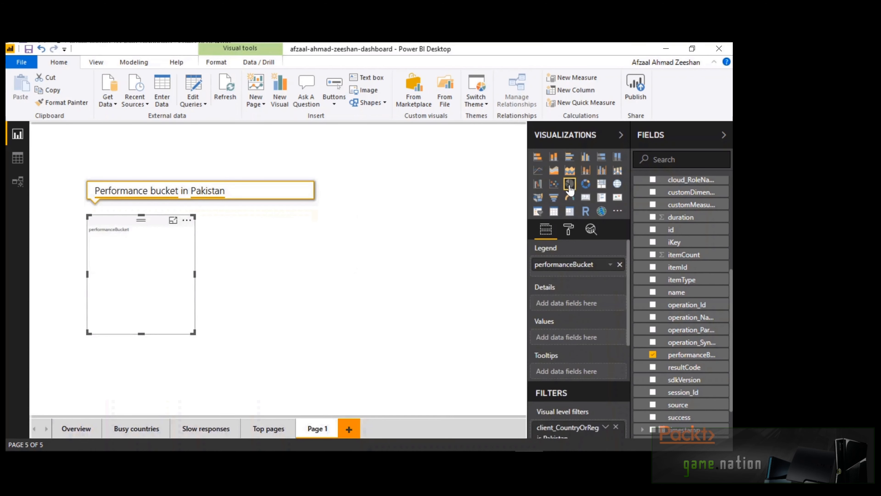
pyautogui.click(554, 157)
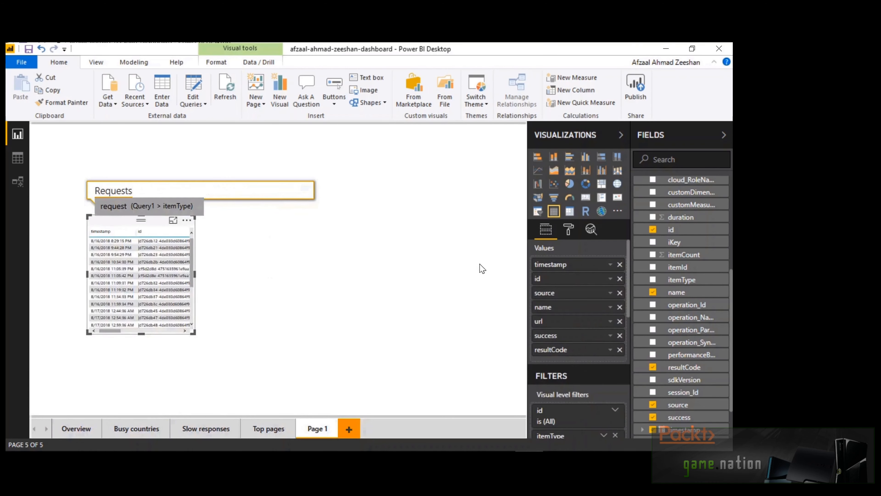
# Ask Q&A to count requests, narrow to United States, then Switzerland, and remove the country again
pyautogui.press('Home')
pyautogui.write('Count')
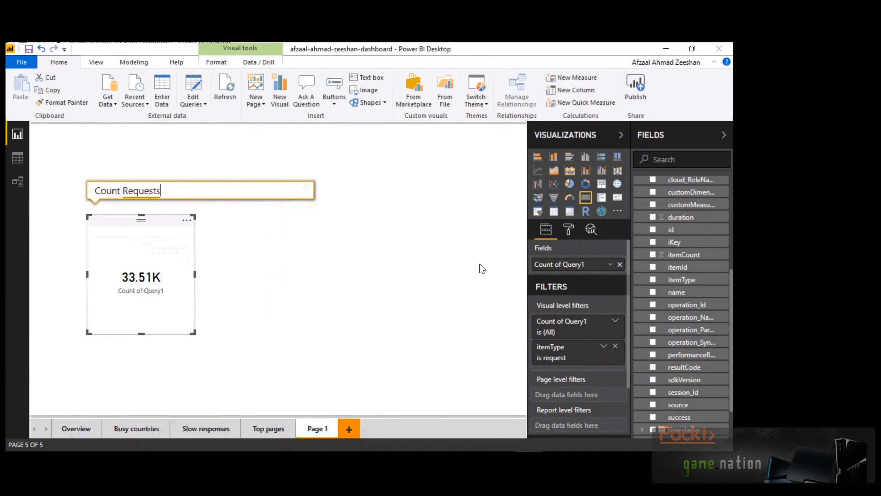
pyautogui.write('in United')
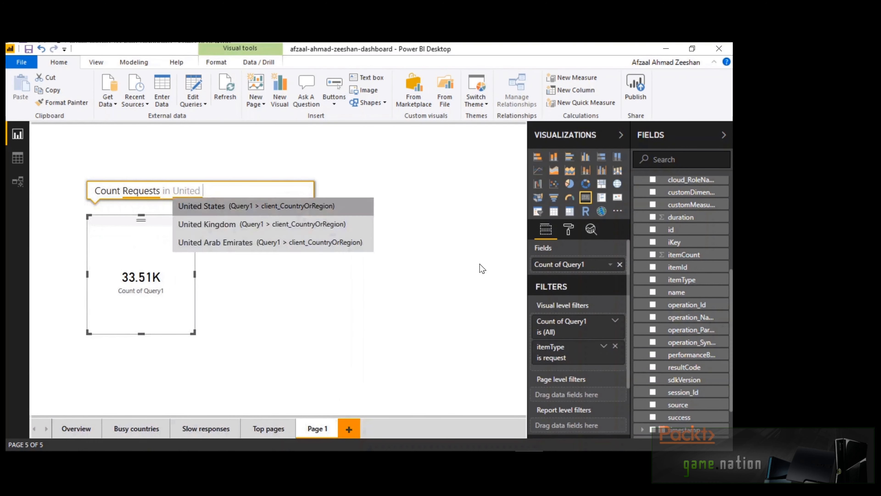
pyautogui.write(' States')
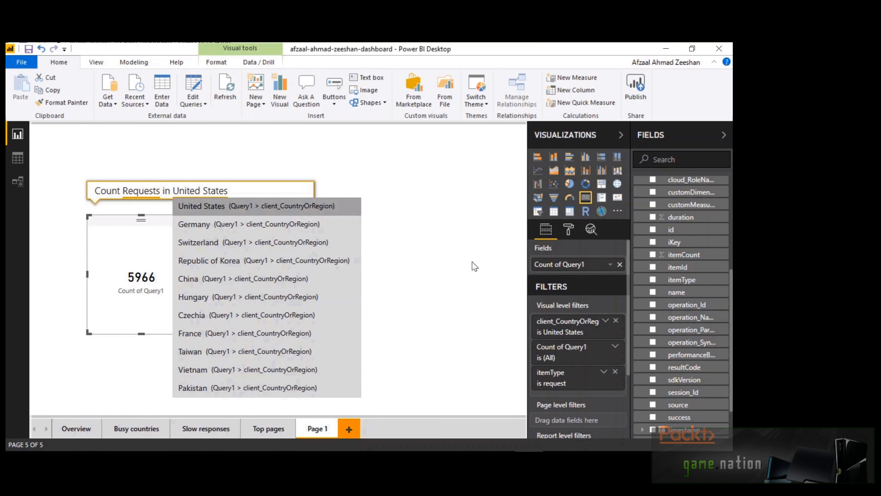
pyautogui.click(259, 243)
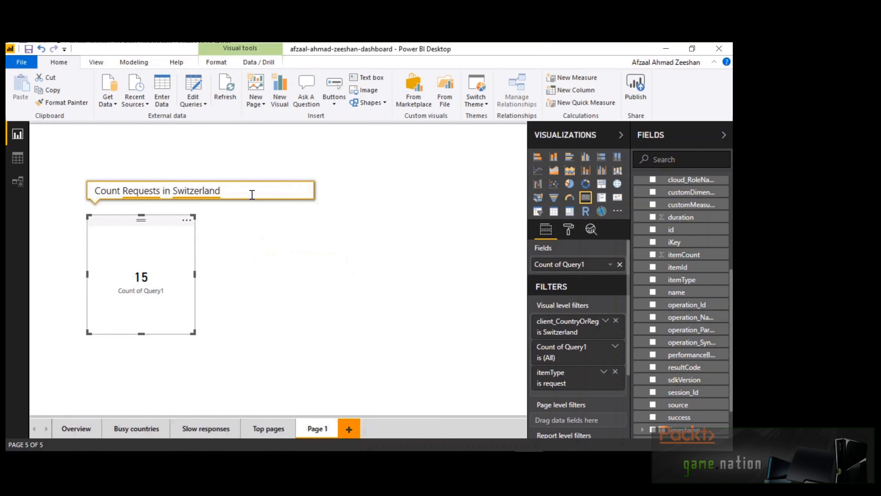
pyautogui.hotkey('ctrl', 'BackSpace')
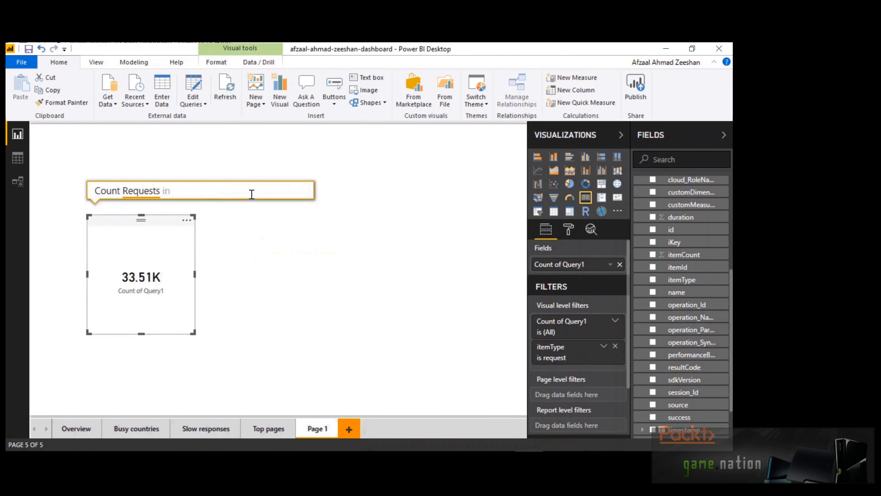
# Replace the question with 'Item count', then start 'Maximum requests in country'
pyautogui.hotkey('ctrl', 'a')
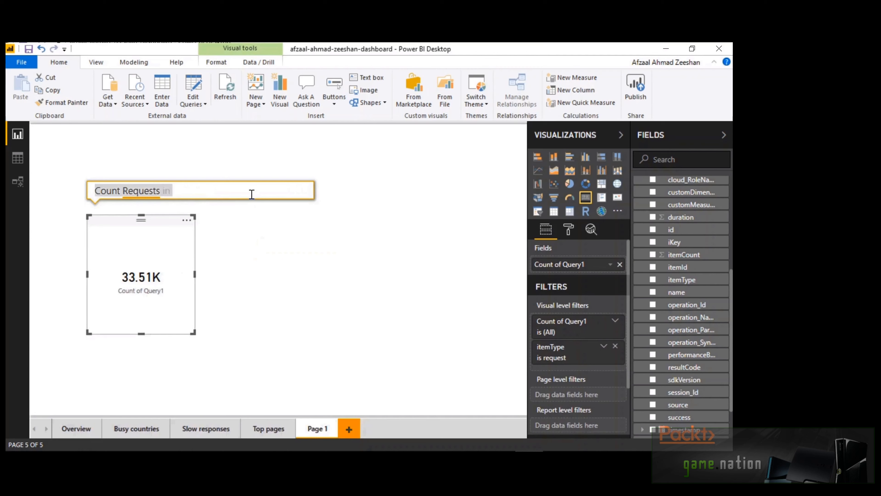
pyautogui.write('Item ')
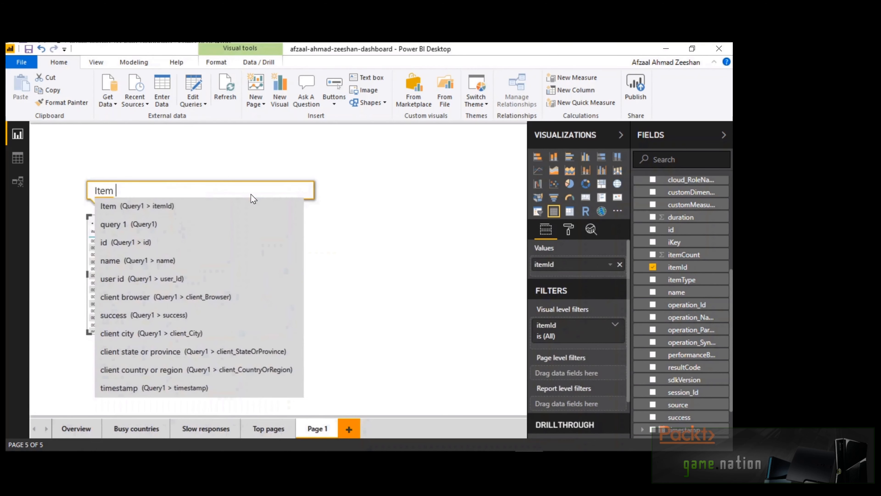
pyautogui.write('count')
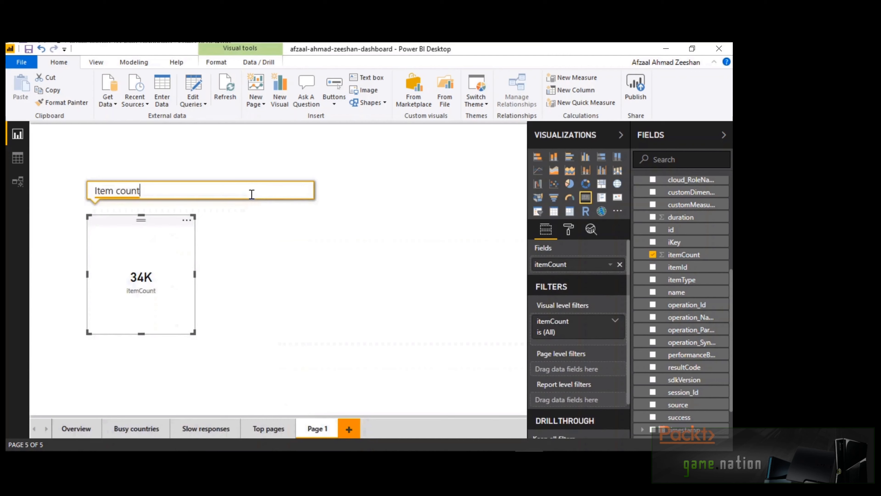
pyautogui.hotkey('ctrl', 'a')
pyautogui.write('Maximum reque')
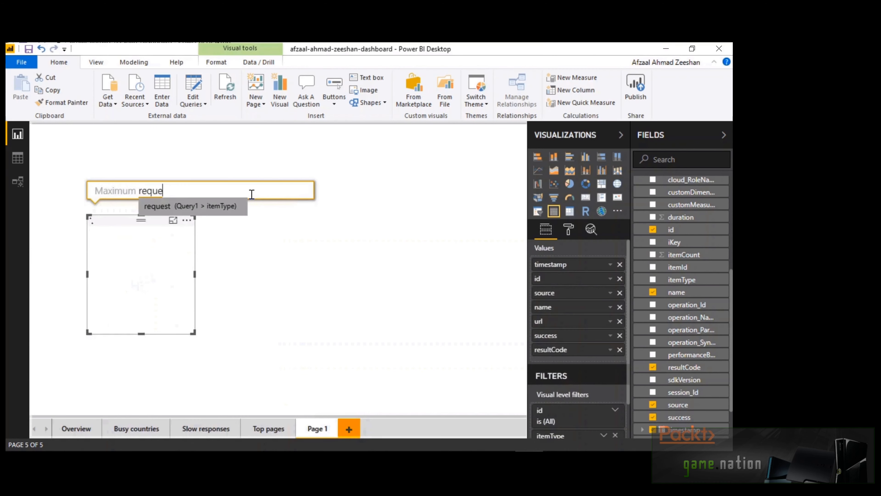
pyautogui.write('sts')
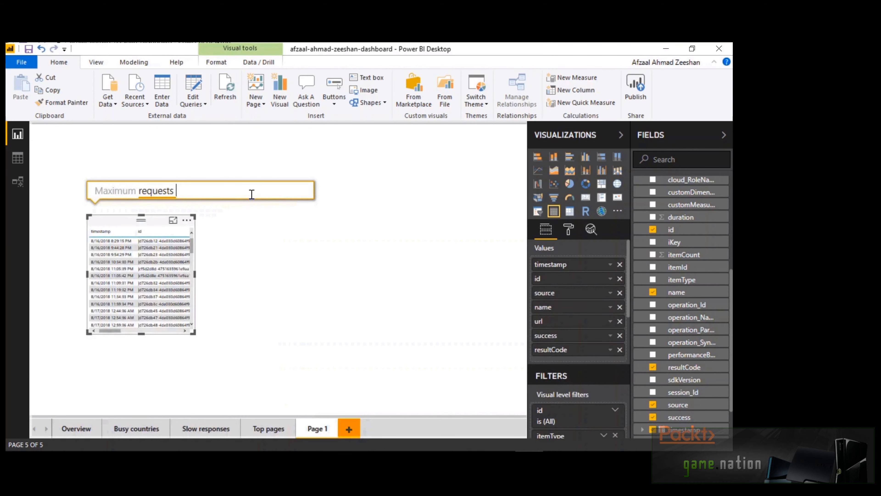
pyautogui.write(' in country')
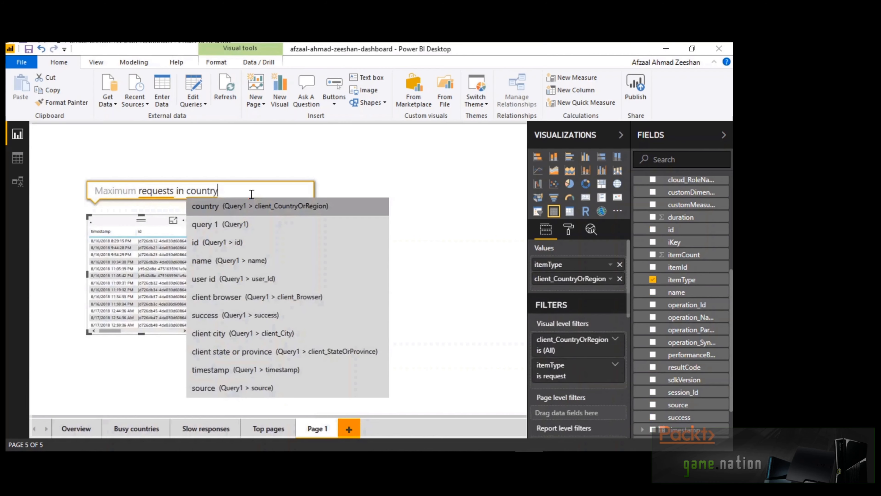